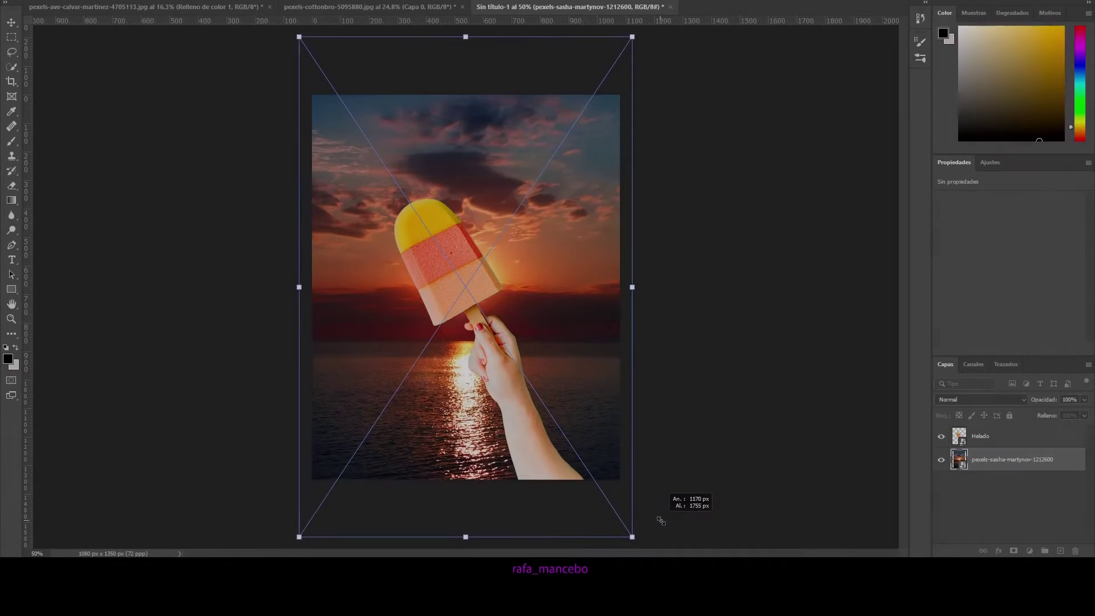
Rotate the Helado popsicle upright and scale the calavera skull down to fit it
key(ctrl+t)
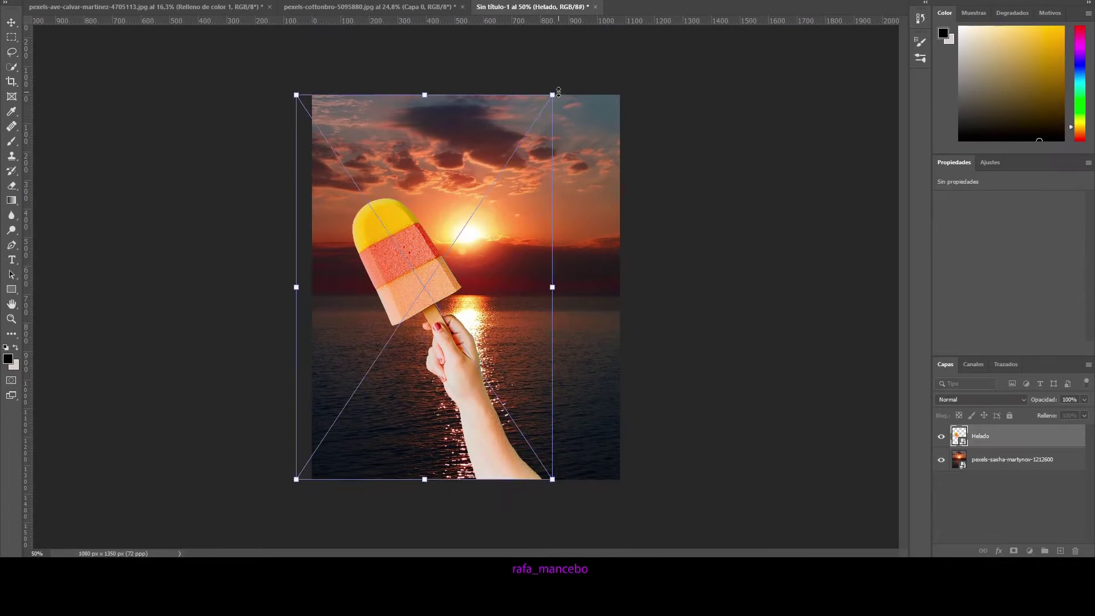
drag(465, 69, 447, 103)
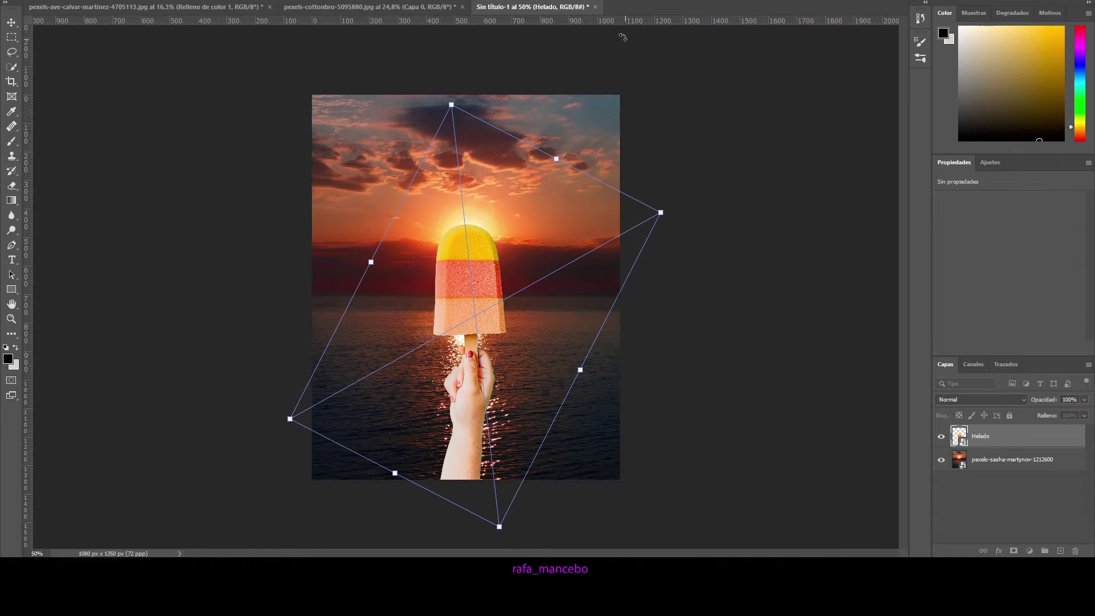
drag(594, 94, 526, 245)
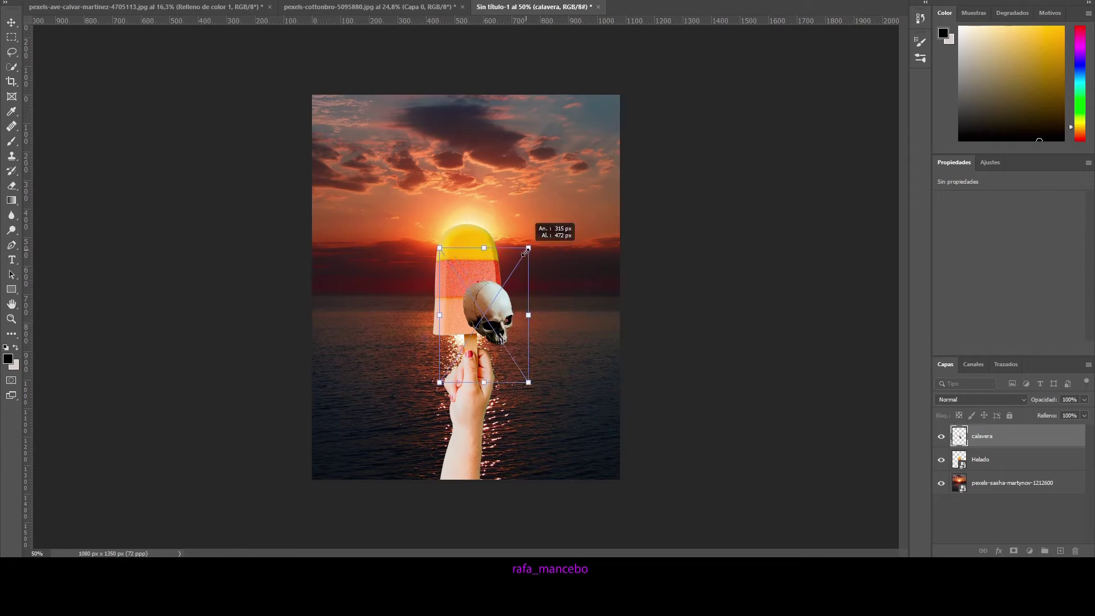
key(Return)
Duplicate the skull, flip the copy horizontally and rotate it upright near the popsicle top
key(ctrl+j)
key(ctrl+t)
right_click(456, 251)
click(495, 428)
drag(405, 312, 507, 227)
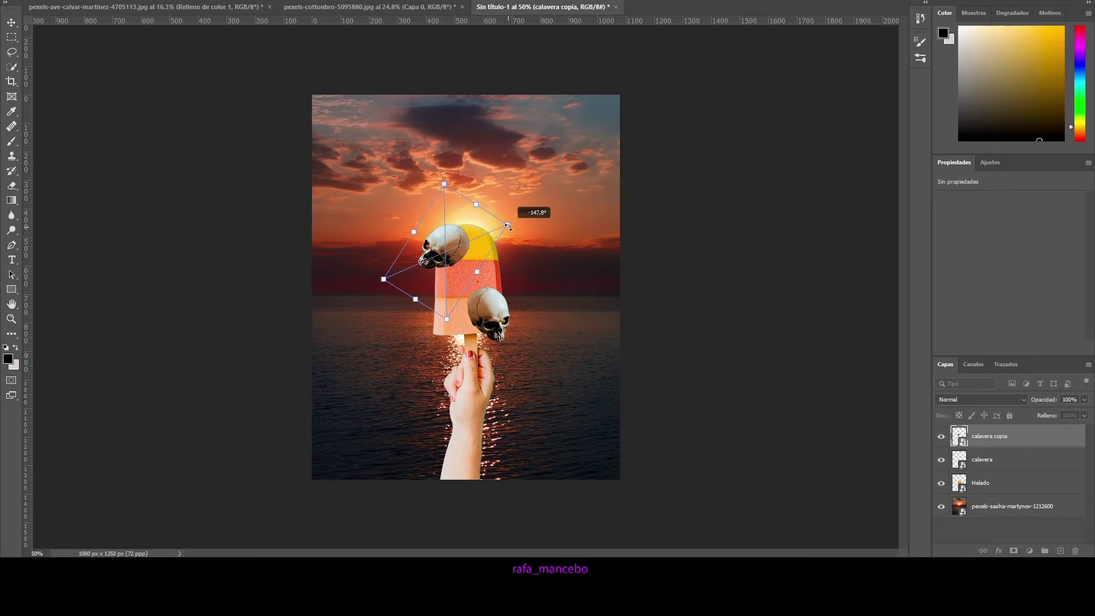
drag(450, 253, 485, 188)
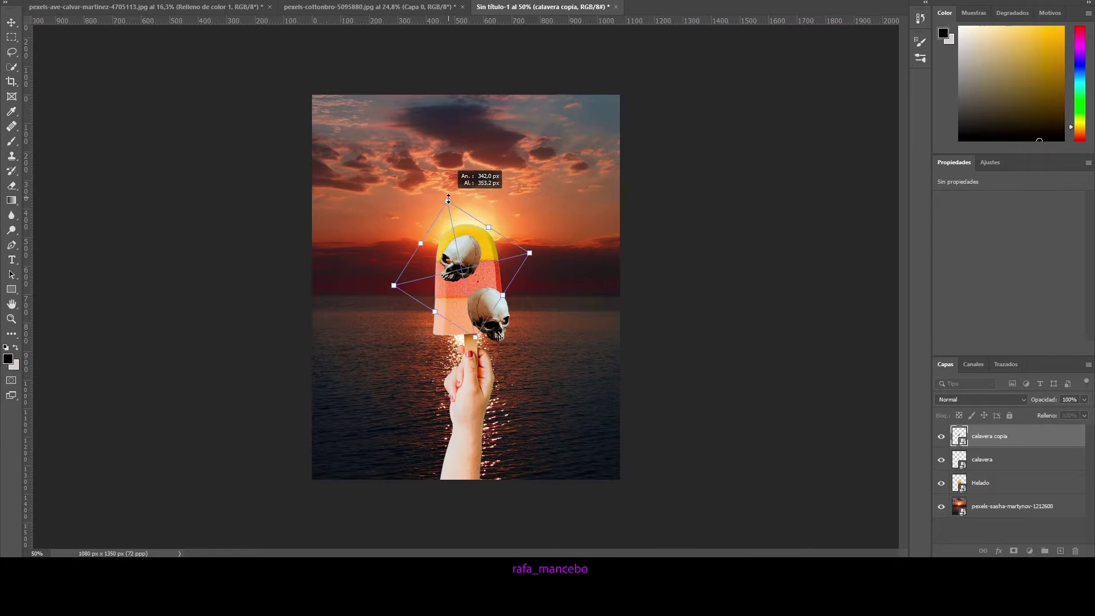
key(Return)
scroll(655, 285, up, 2)
Place the tooth-nails photo, copy one tooth to its own masked layer and move it onto the thumbnail
key(Return)
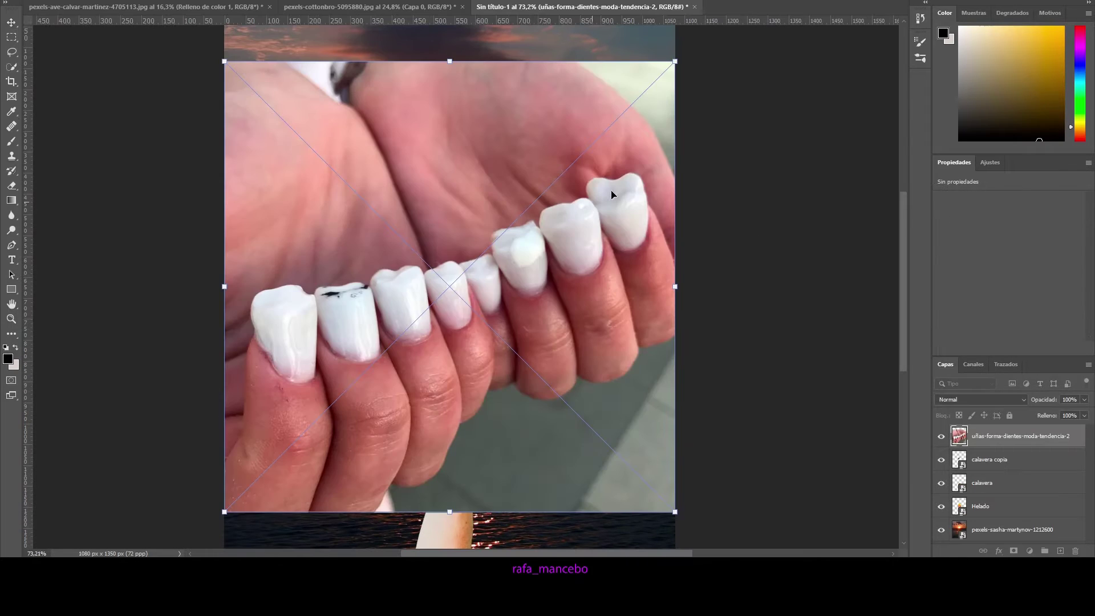
key(Return)
key(ctrl+j)
click(941, 459)
scroll(571, 256, up, 5)
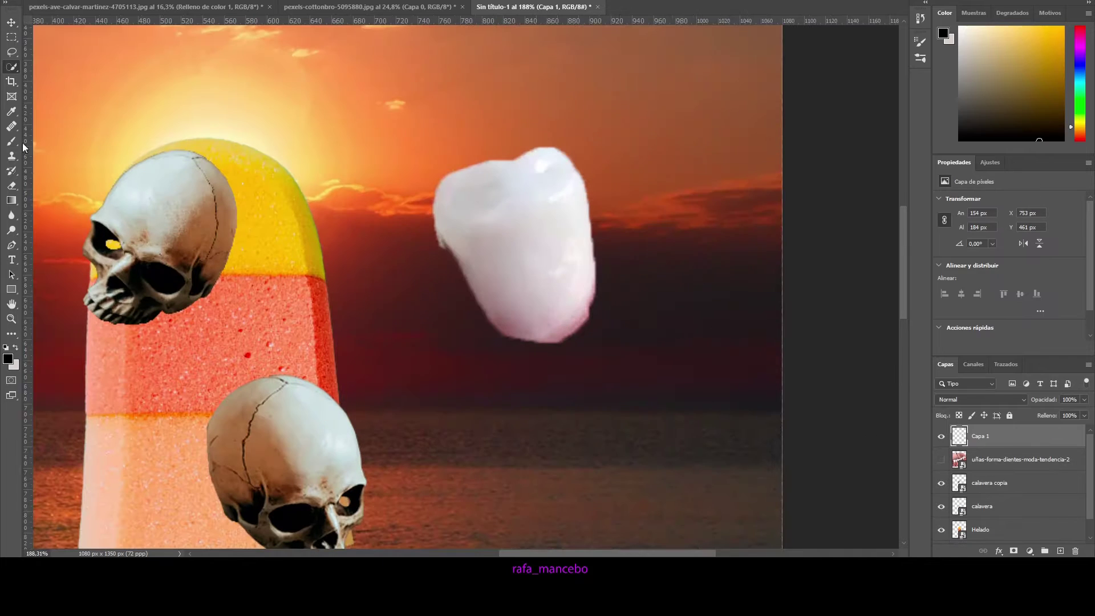
click(1014, 551)
key(b)
key(ctrl+0)
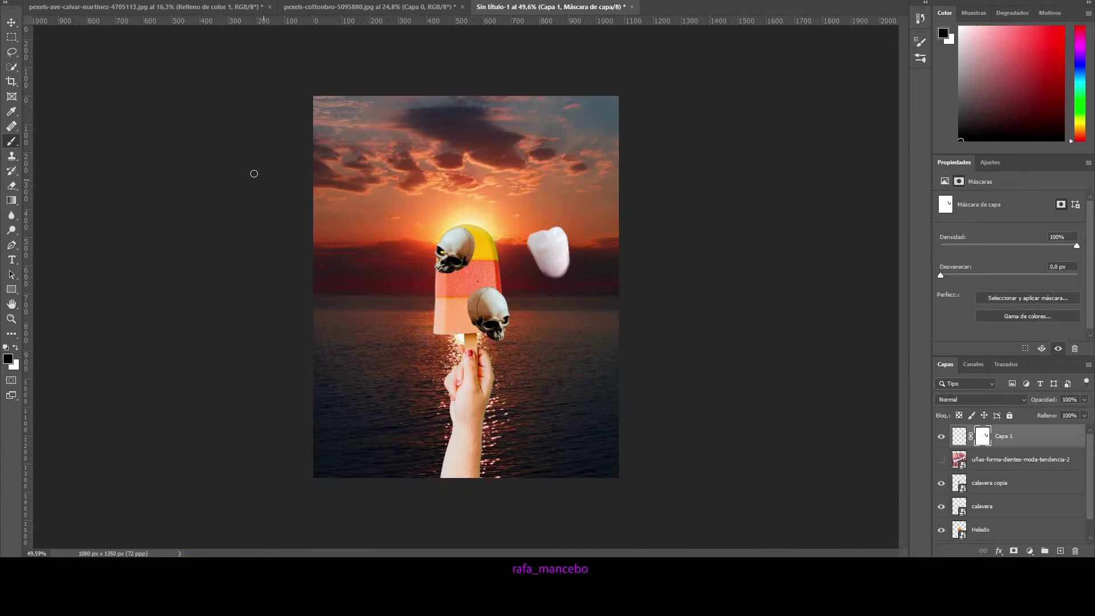
scroll(433, 285, up, 3)
key(v)
drag(543, 245, 444, 397)
Duplicate the tooth onto a lower fingernail at 66% opacity
scroll(442, 395, up, 3)
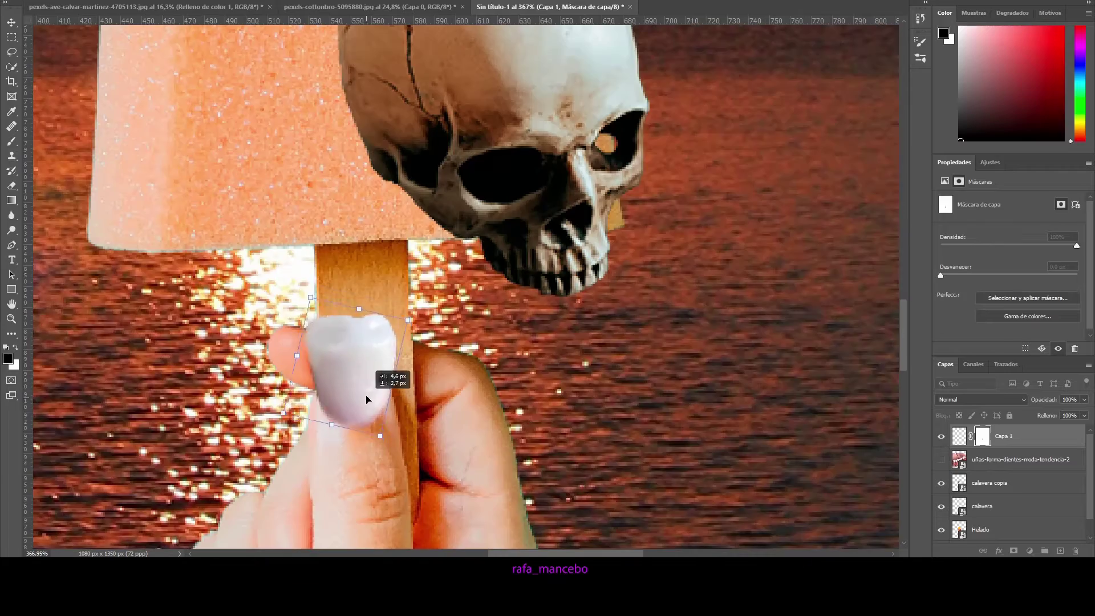
scroll(394, 377, down, 1)
drag(437, 378, 445, 285)
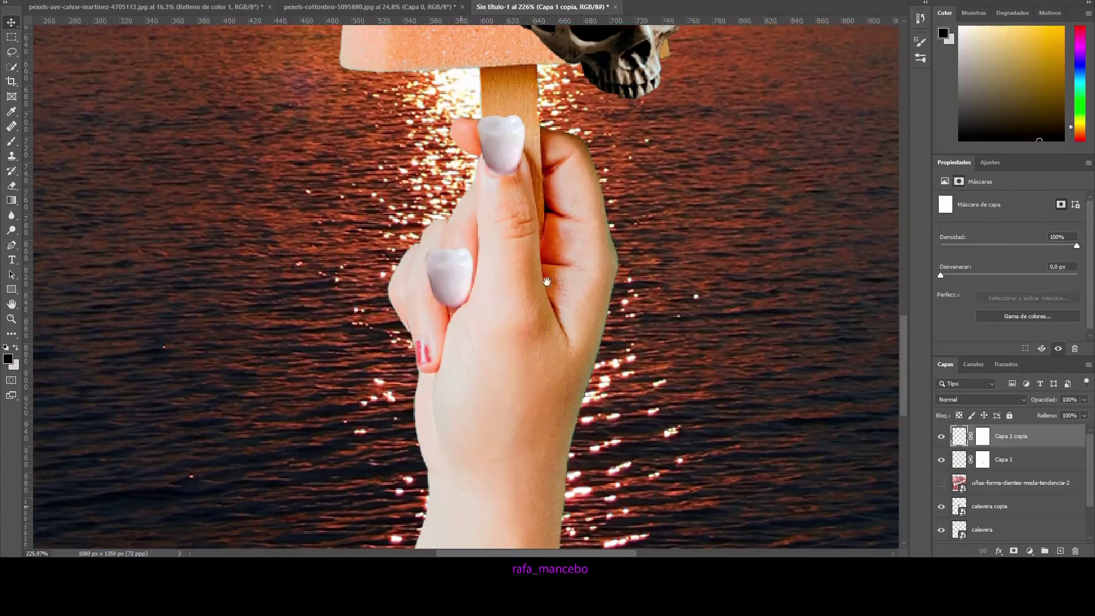
scroll(445, 296, up, 2)
click(1084, 399)
drag(1077, 412, 1069, 415)
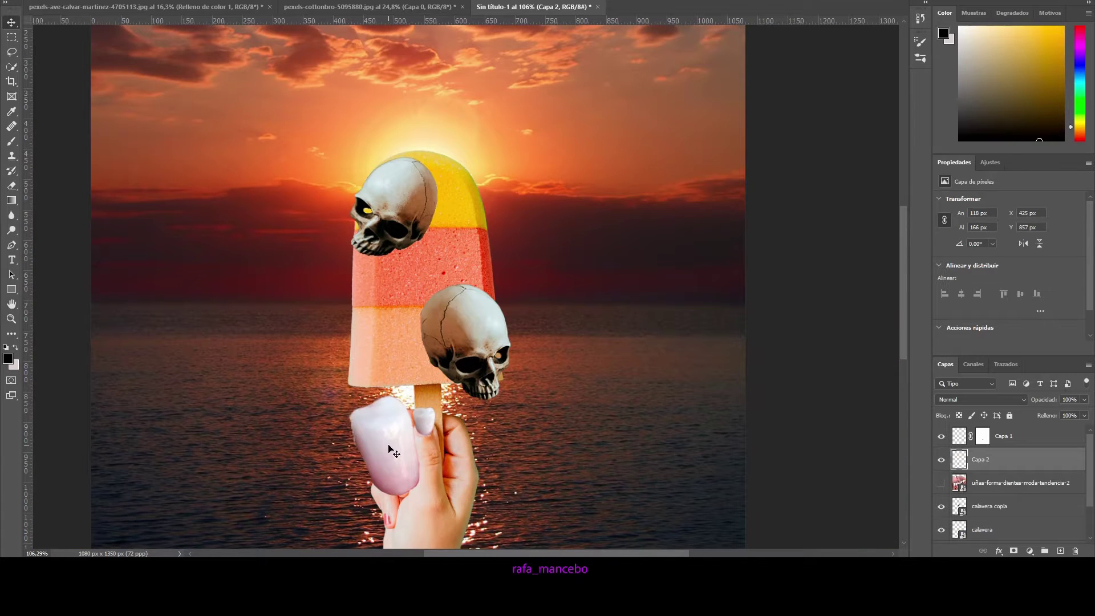
Shrink a tooth copy onto the little-finger nail at 78% opacity
scroll(387, 448, up, 3)
drag(431, 184, 342, 354)
drag(368, 445, 391, 365)
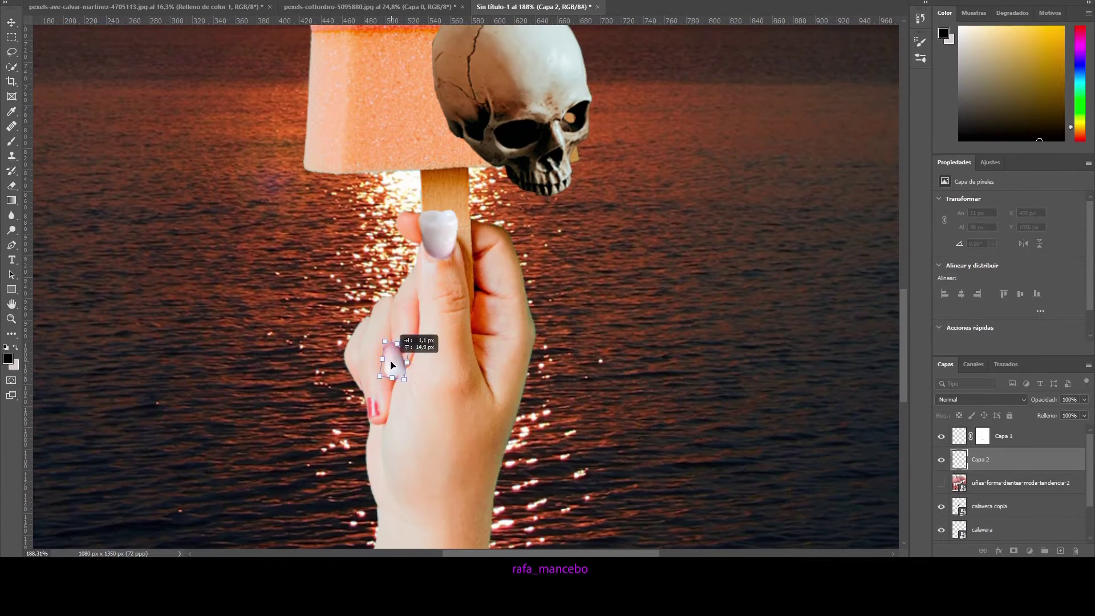
drag(1064, 415, 1073, 414)
scroll(400, 359, up, 5)
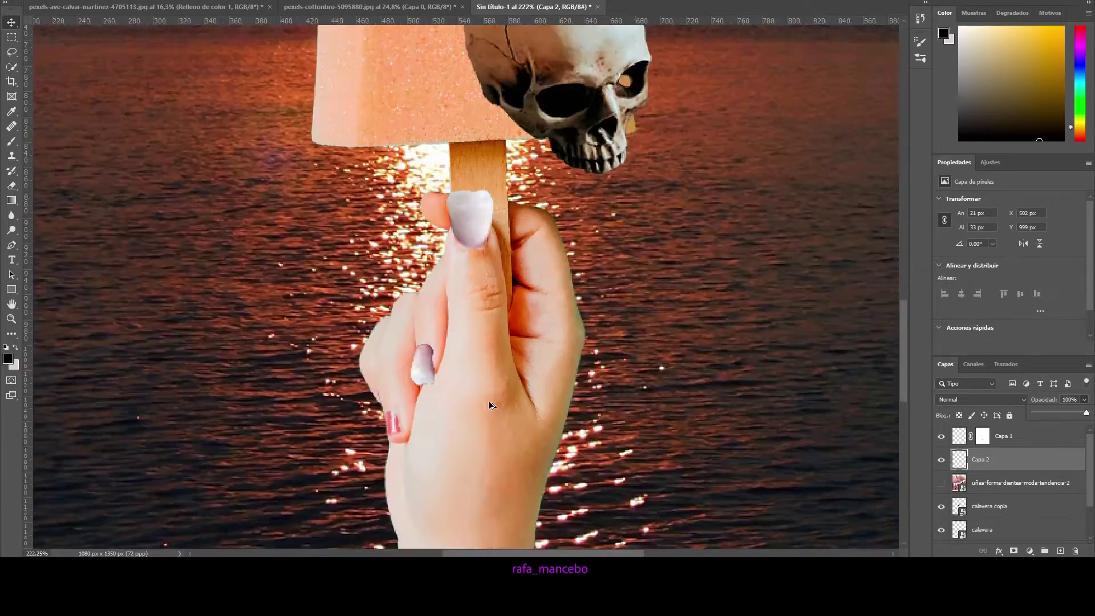
scroll(713, 347, down, 5)
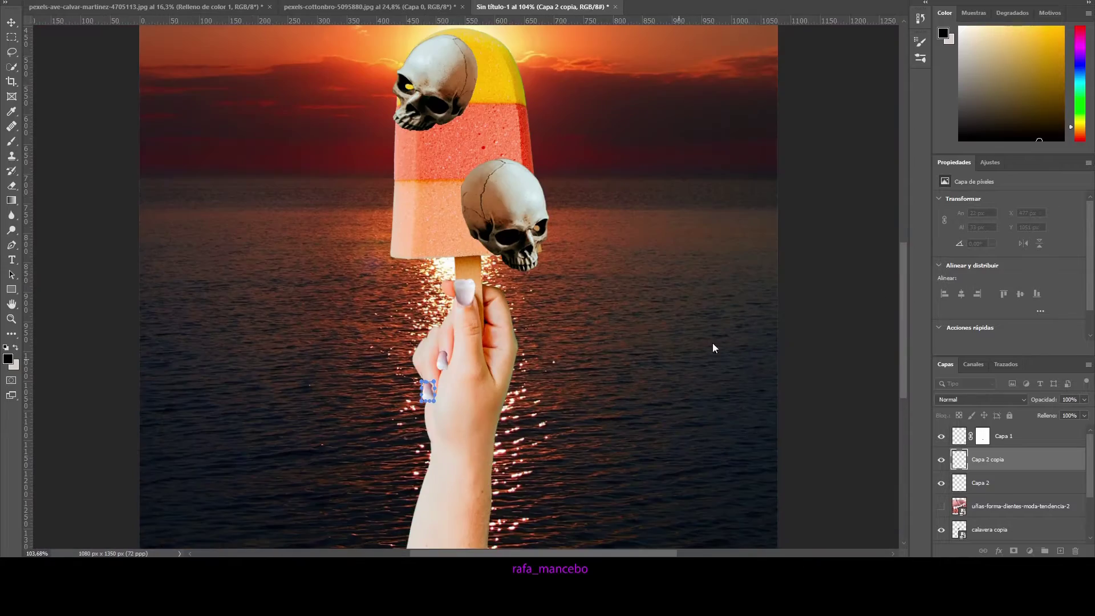
Duplicate the small nail onto the index finger, tilt it to the fingertip and add a mask
drag(446, 395, 464, 288)
scroll(382, 279, up, 3)
key(ctrl+t)
drag(383, 280, 384, 266)
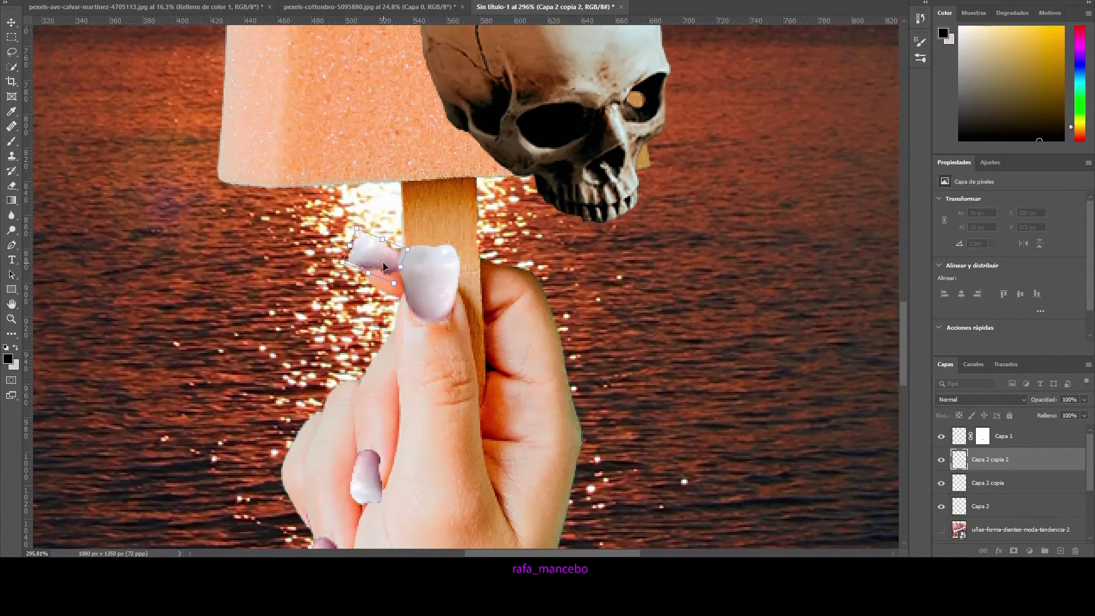
key(Return)
click(1014, 551)
key(b)
scroll(409, 329, up, 3)
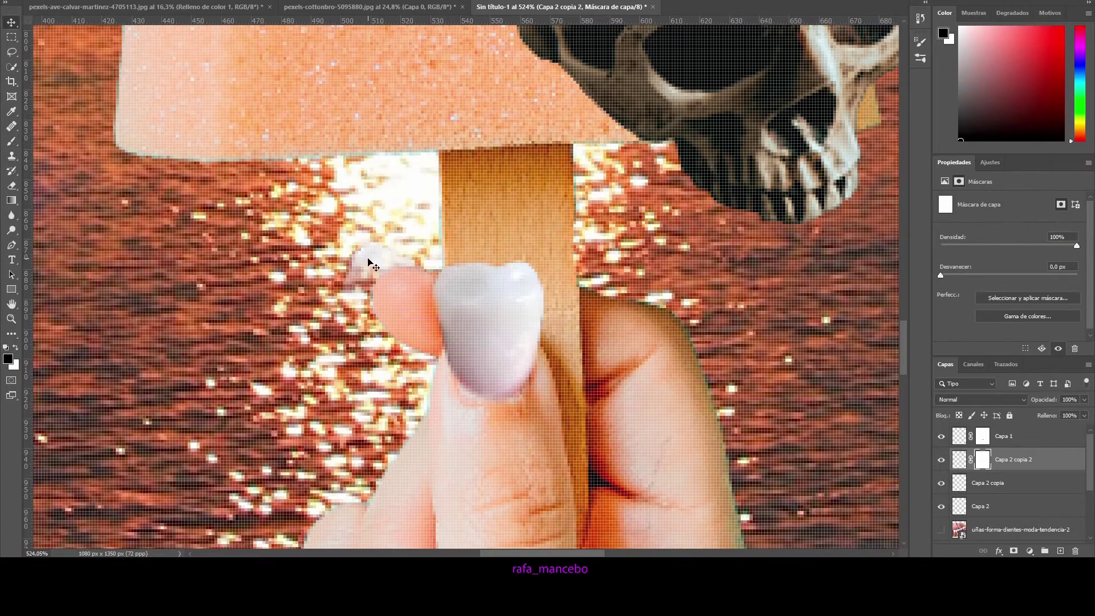
key(Return)
Restore the index-finger nail inside a lasso-outlined fingertip by painting on its mask
key(l)
scroll(399, 274, up, 2)
scroll(400, 274, up, 1)
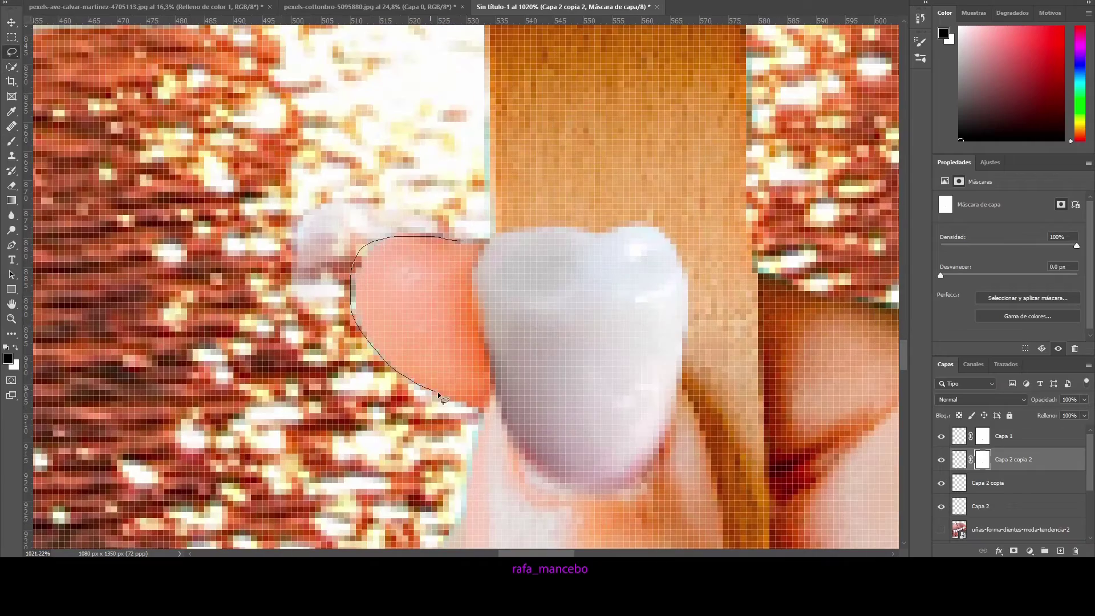
drag(365, 245, 467, 242)
key(b)
key(x)
drag(391, 232, 350, 261)
key(ctrl+d)
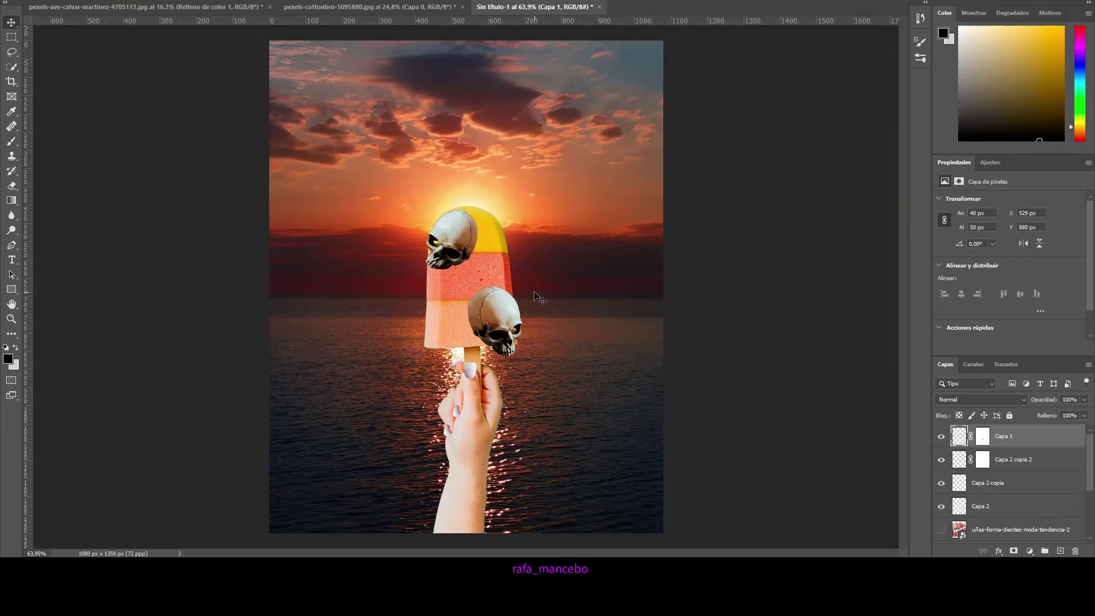
Place the candy skeleton photo pexels-cottonbro-5554180 into the collage
click(23, 1)
click(57, 69)
double_click(318, 54)
click(11, 67)
Quick-select the skeleton's arm bone to the elbow, refine it with the Lasso and copy it to a layer
drag(556, 281, 615, 422)
scroll(652, 401, up, 2)
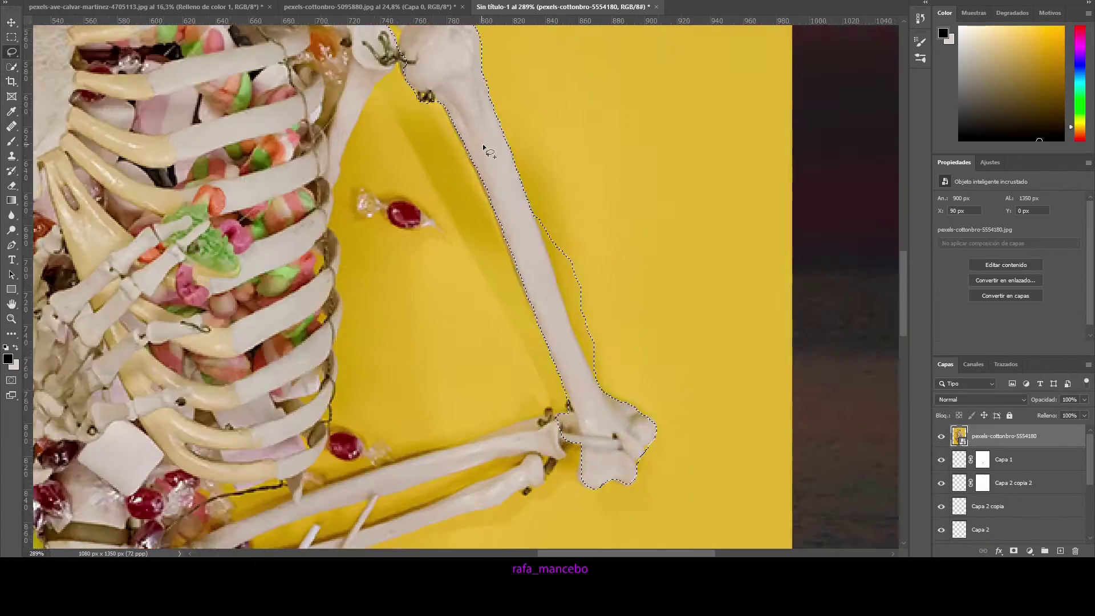
scroll(514, 285, up, 3)
key(l)
scroll(457, 130, down, 3)
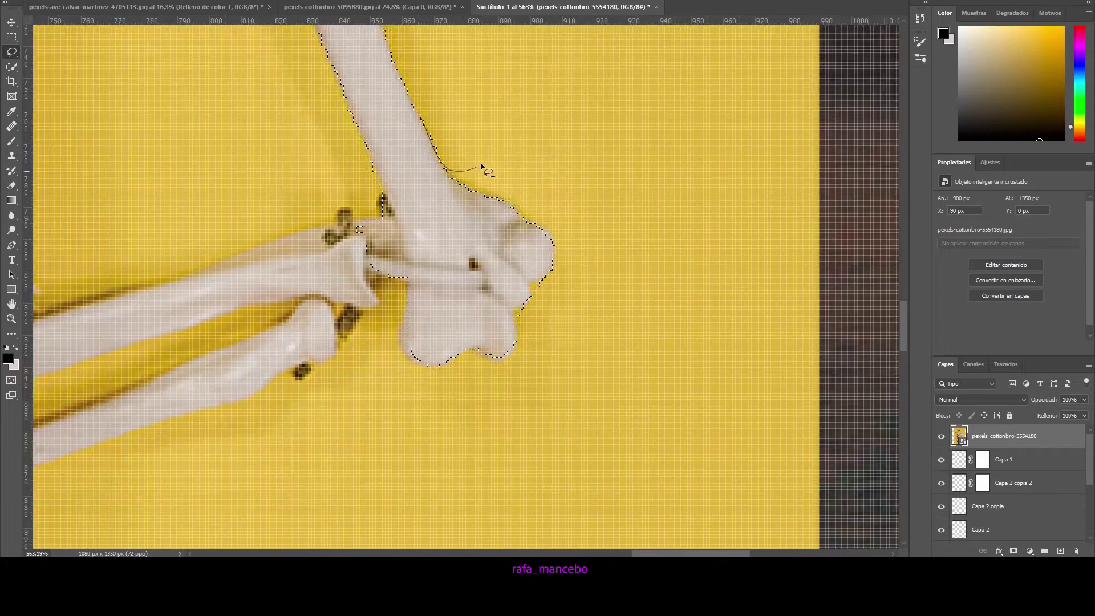
scroll(506, 240, up, 4)
drag(468, 166, 404, 106)
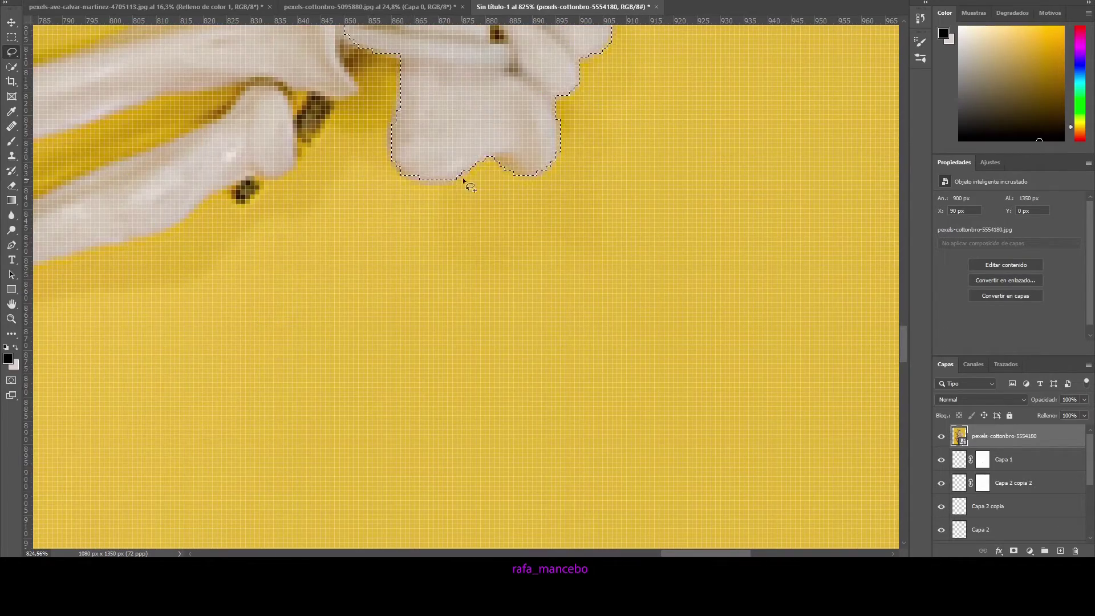
drag(448, 77, 486, 258)
scroll(438, 192, down, 2)
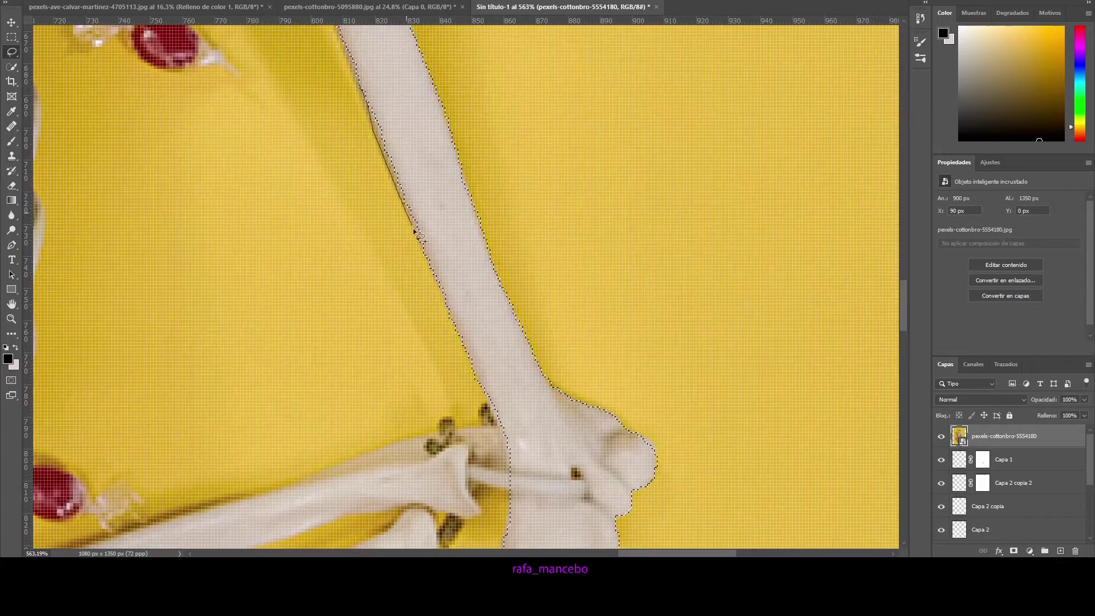
scroll(391, 127, up, 1)
scroll(368, 109, up, 1)
scroll(368, 109, down, 2)
scroll(508, 206, up, 1)
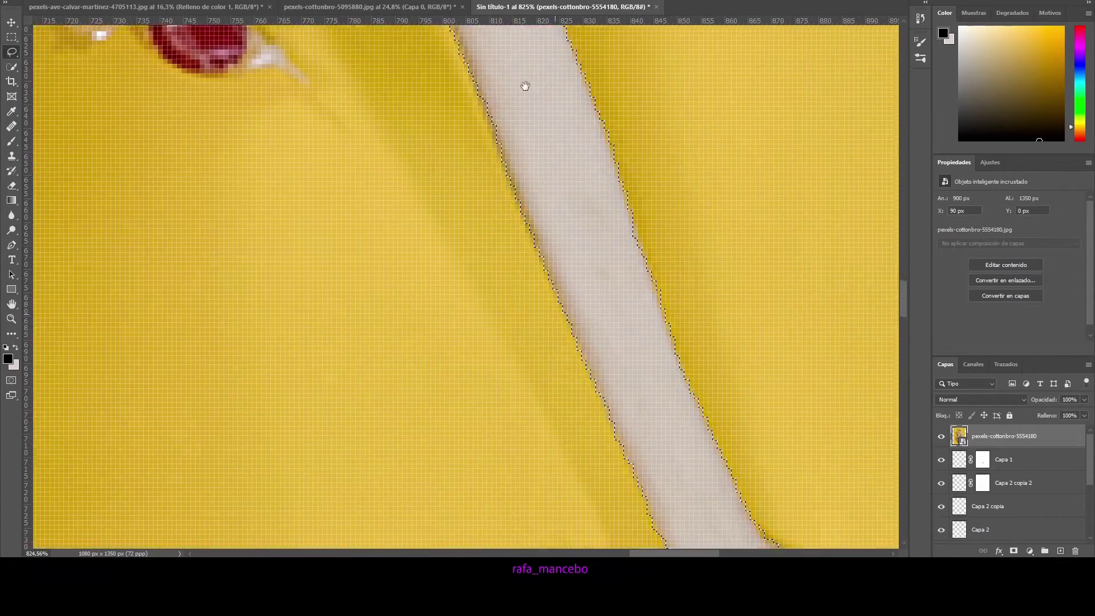
scroll(523, 86, up, 1)
scroll(501, 94, up, 1)
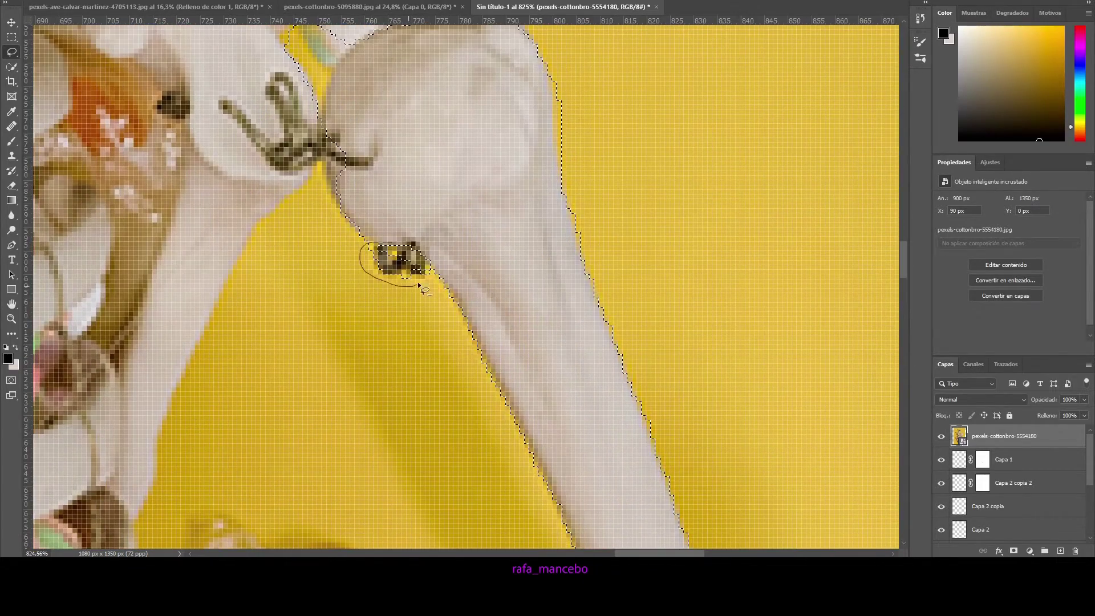
drag(338, 103, 377, 221)
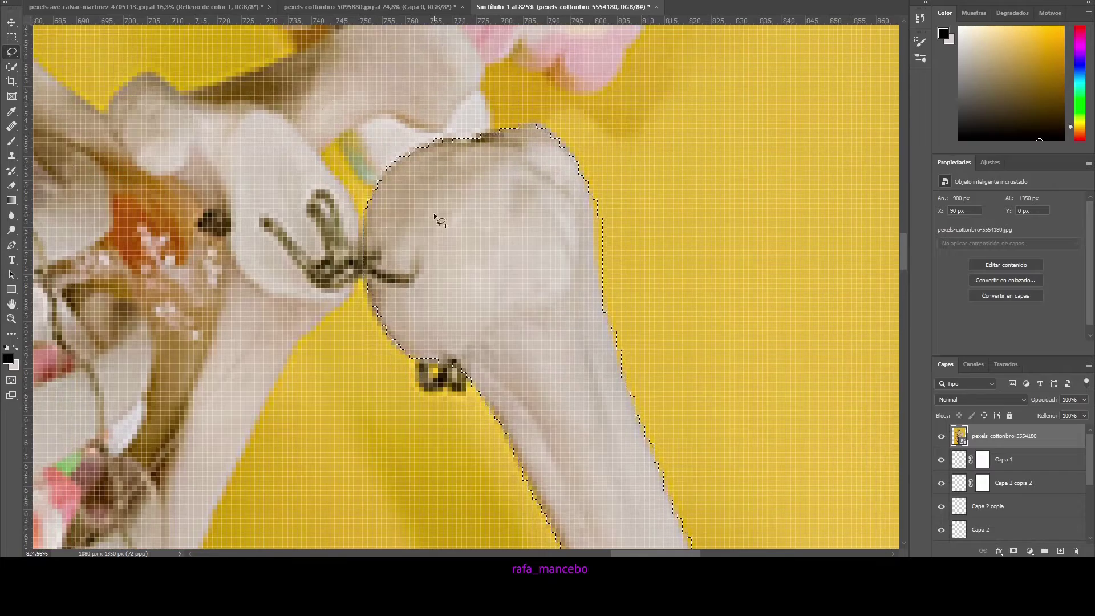
key(ctrl+0)
key(ctrl+j)
Quick-select the long arm bone and trace its outline freehand with the Lasso
scroll(403, 429, up, 3)
key(w)
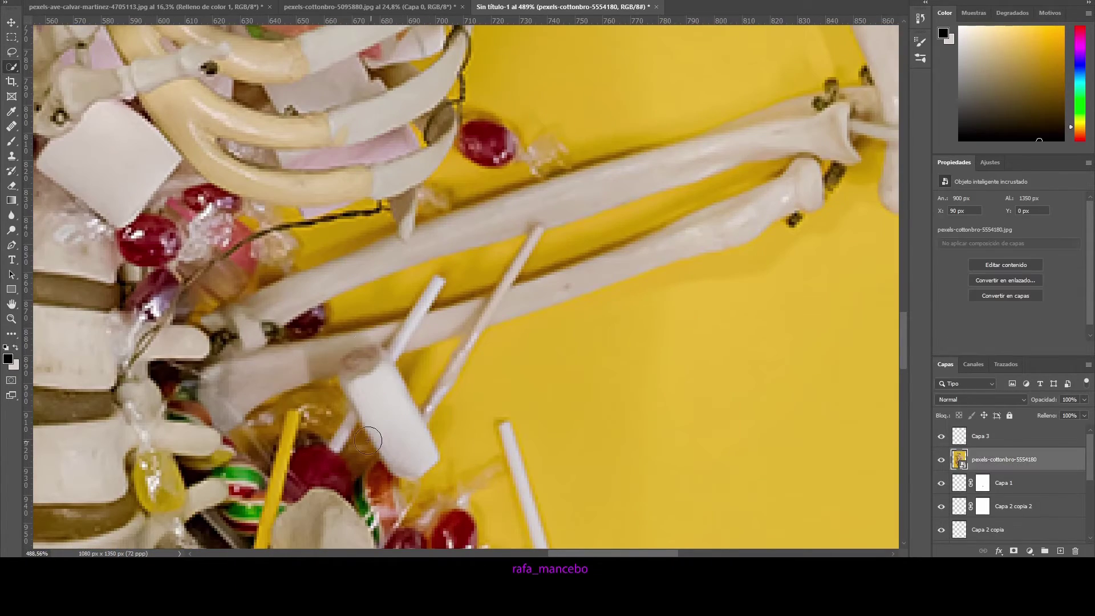
drag(214, 324, 573, 300)
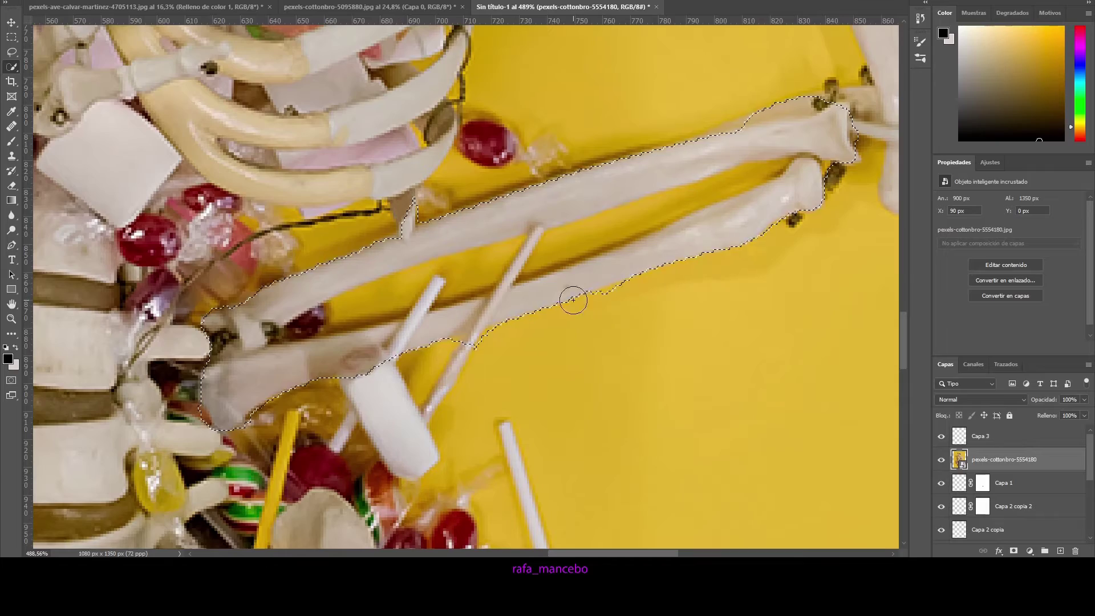
key(l)
scroll(521, 298, up, 5)
drag(521, 297, 359, 266)
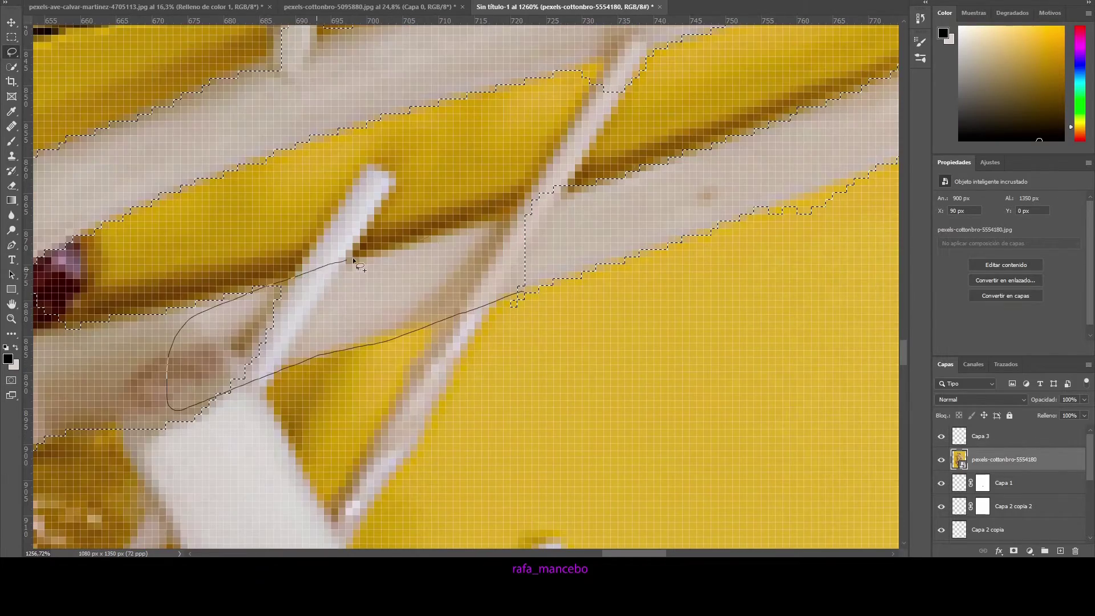
mouse_move(630, 282)
mouse_down()
mouse_move(732, 256)
mouse_move(557, 192)
mouse_move(421, 256)
mouse_move(523, 262)
mouse_move(376, 316)
mouse_move(238, 311)
mouse_move(361, 392)
mouse_up()
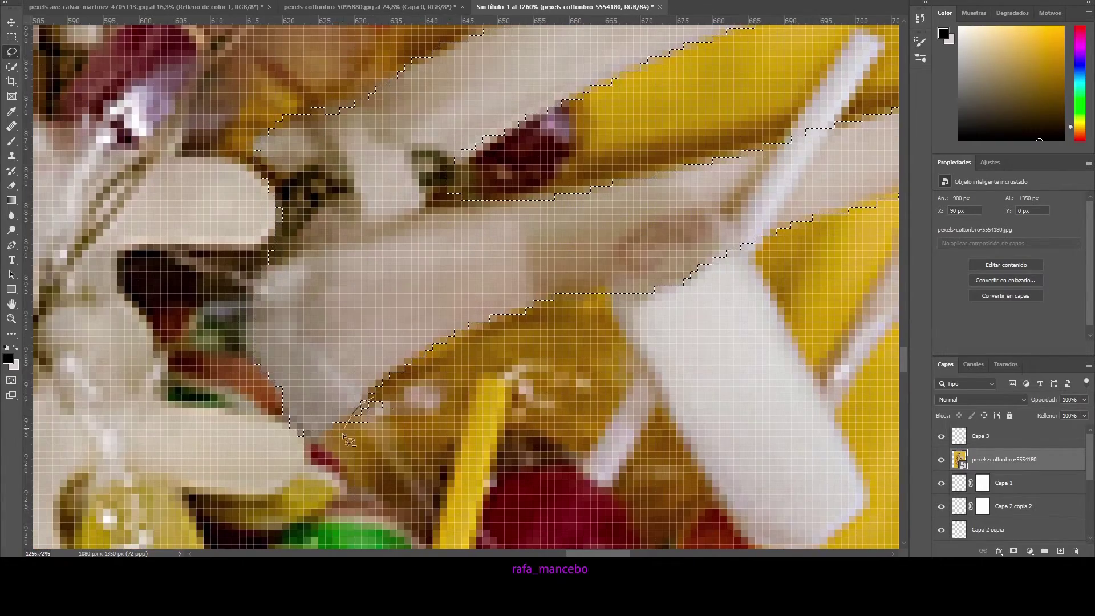
scroll(346, 438, down, 5)
scroll(452, 327, up, 5)
mouse_move(677, 173)
mouse_down()
mouse_move(705, 213)
mouse_move(779, 208)
mouse_up()
scroll(684, 234, down, 5)
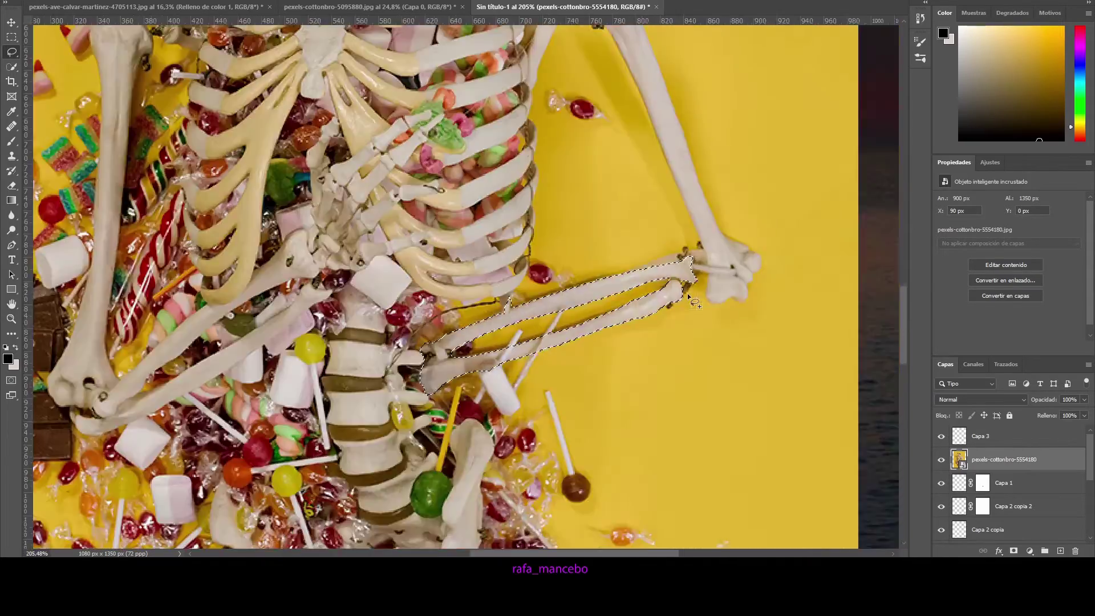
scroll(462, 241, up, 5)
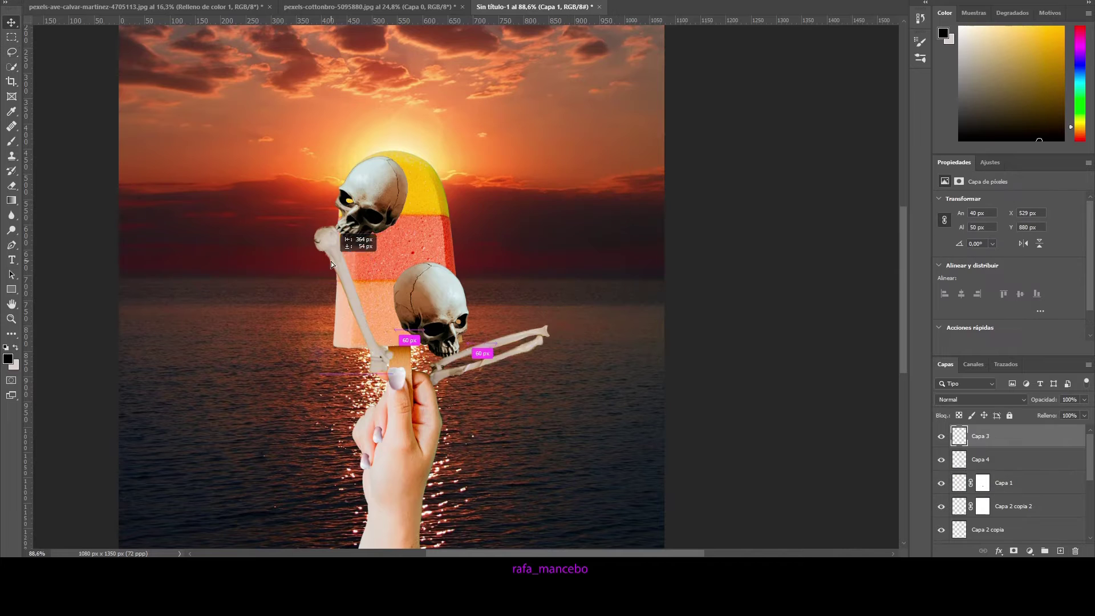
Move the skeleton arm onto the popsicle, scale it down and rename it Radio y cubito
drag(331, 261, 274, 132)
key(ctrl+t)
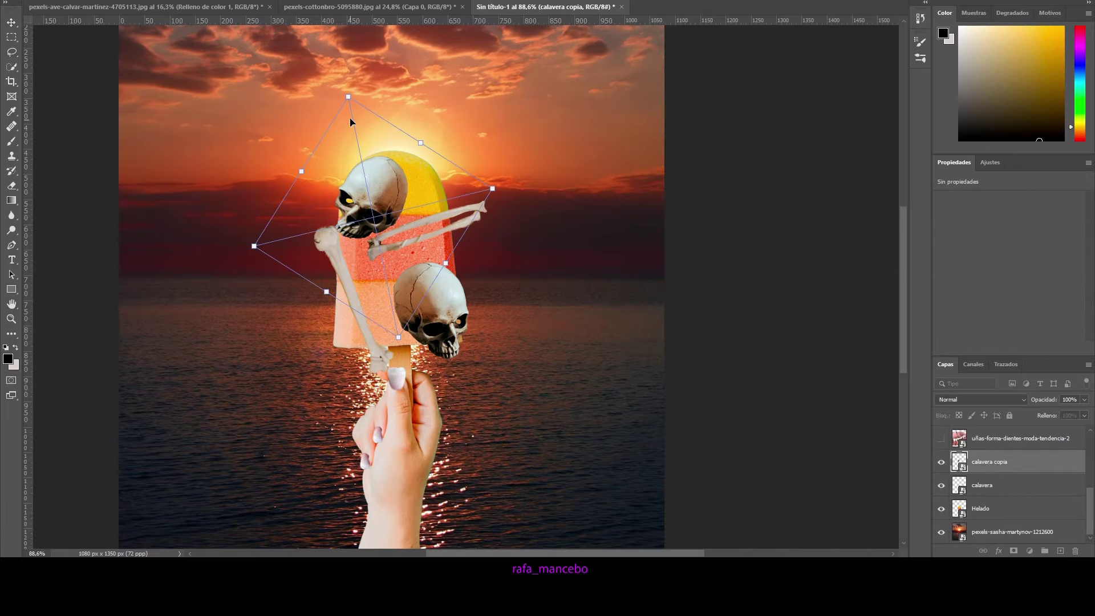
drag(490, 199, 461, 217)
key(Return)
double_click(976, 459)
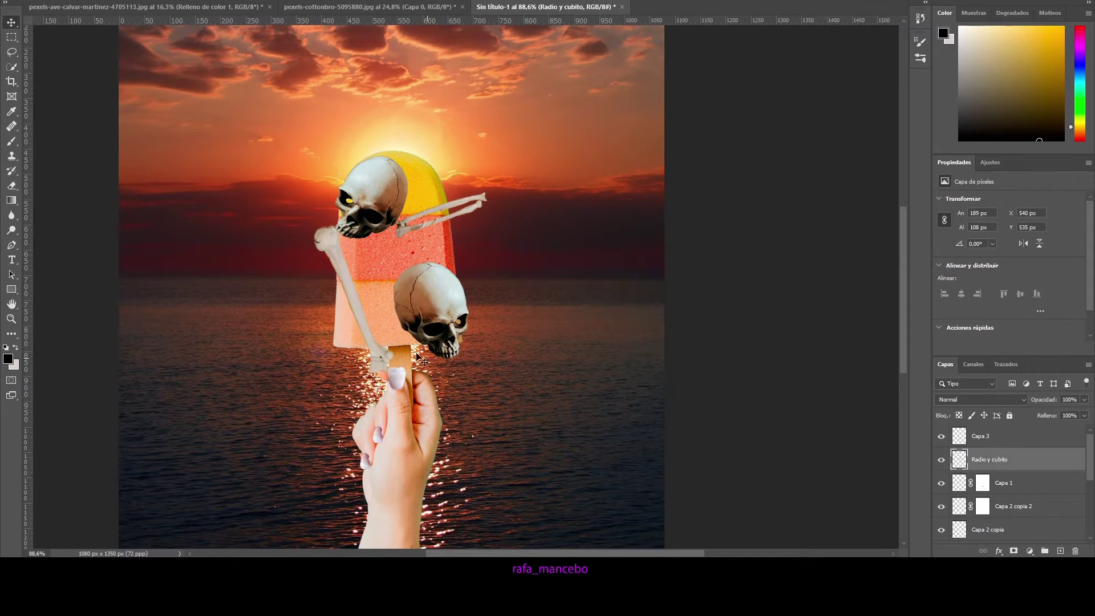
text(hueso)
Rotate and shrink the hueso leg bone over the popsicle and turn the arm bone upright
key(ctrl+t)
drag(302, 198, 292, 238)
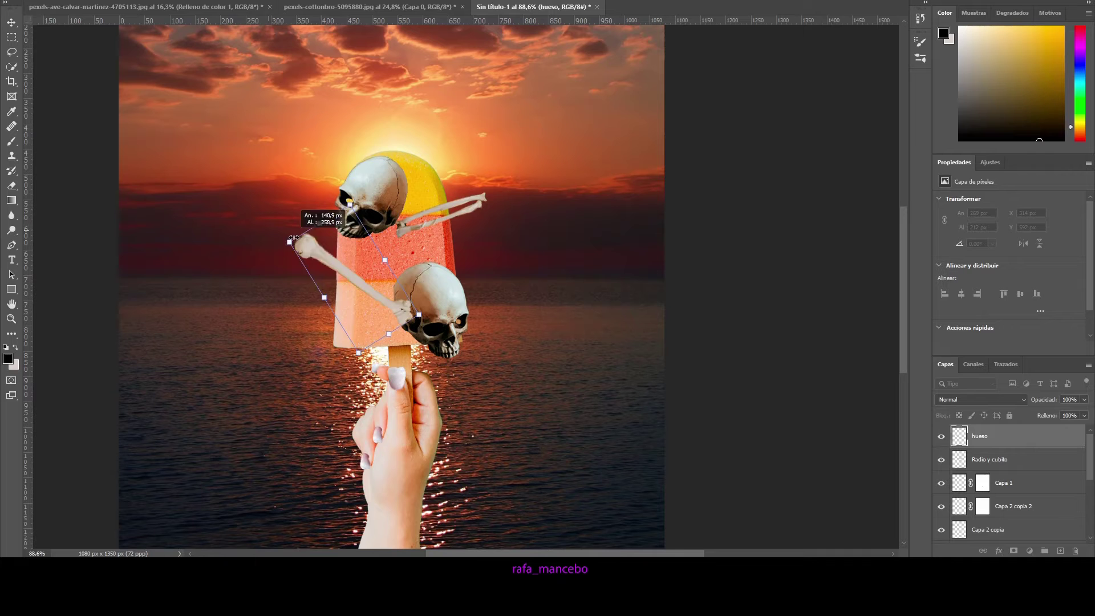
key(Return)
click(475, 210)
key(ctrl+t)
drag(492, 191, 501, 171)
key(Return)
scroll(619, 328, down, 2)
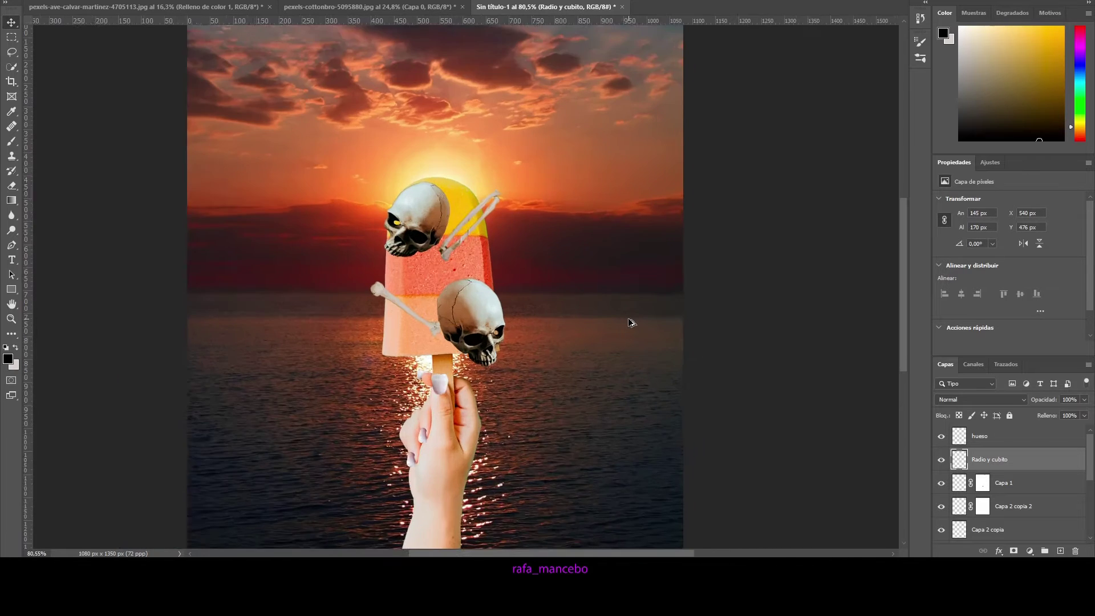
scroll(596, 315, up, 1)
Rename the Capa 1 nail layer to 'Uña deo gordo' and group the nail layers as 'uñas'
double_click(1005, 483)
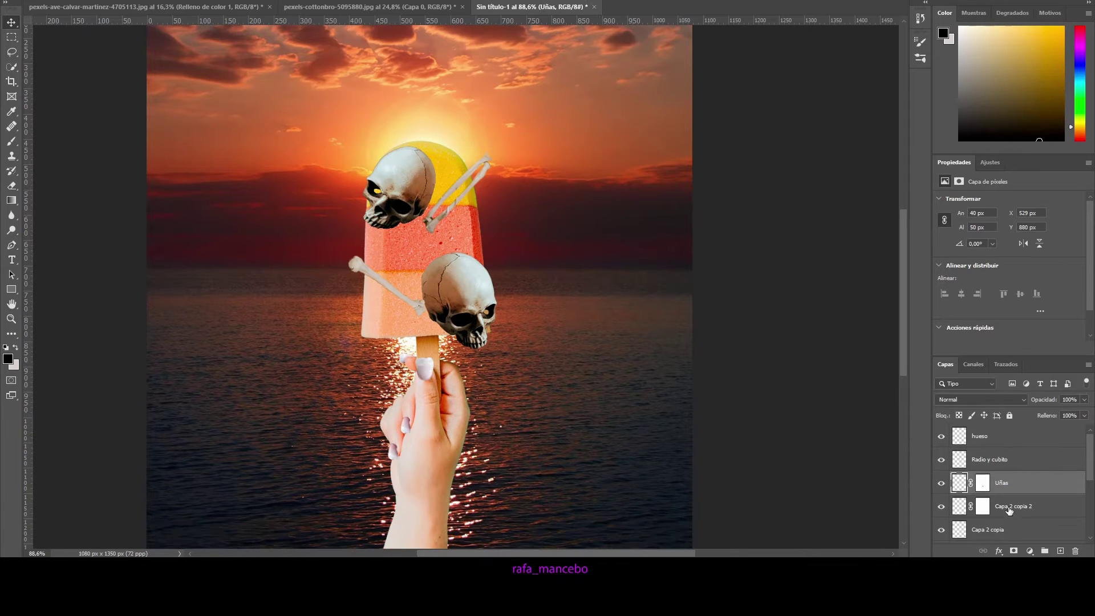
text(o gordo)
key(Return)
scroll(1011, 509, down, 2)
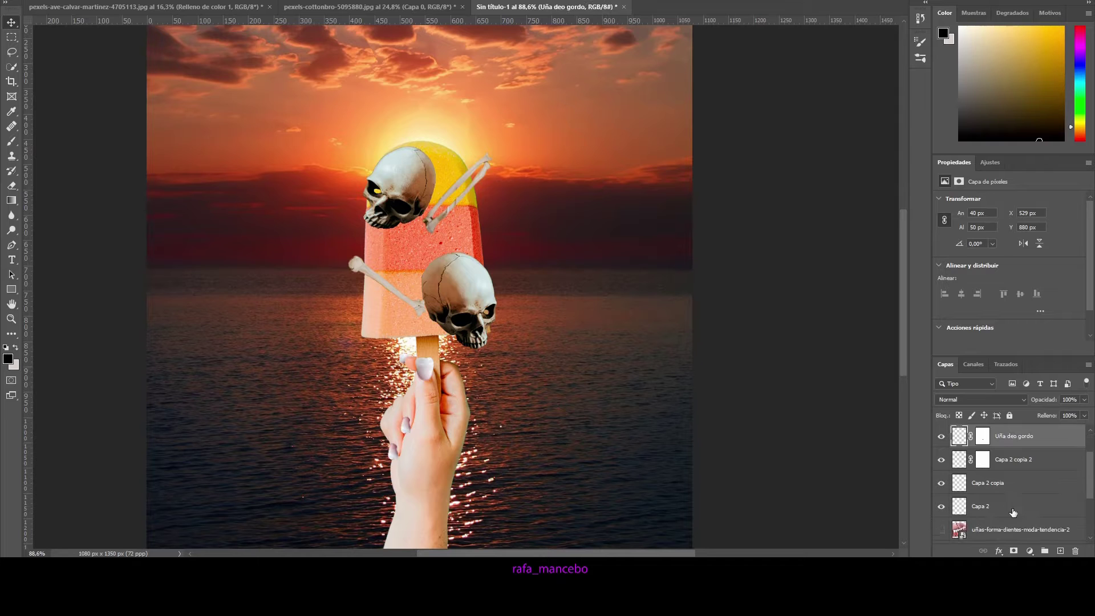
scroll(1013, 512, up, 3)
key(Return)
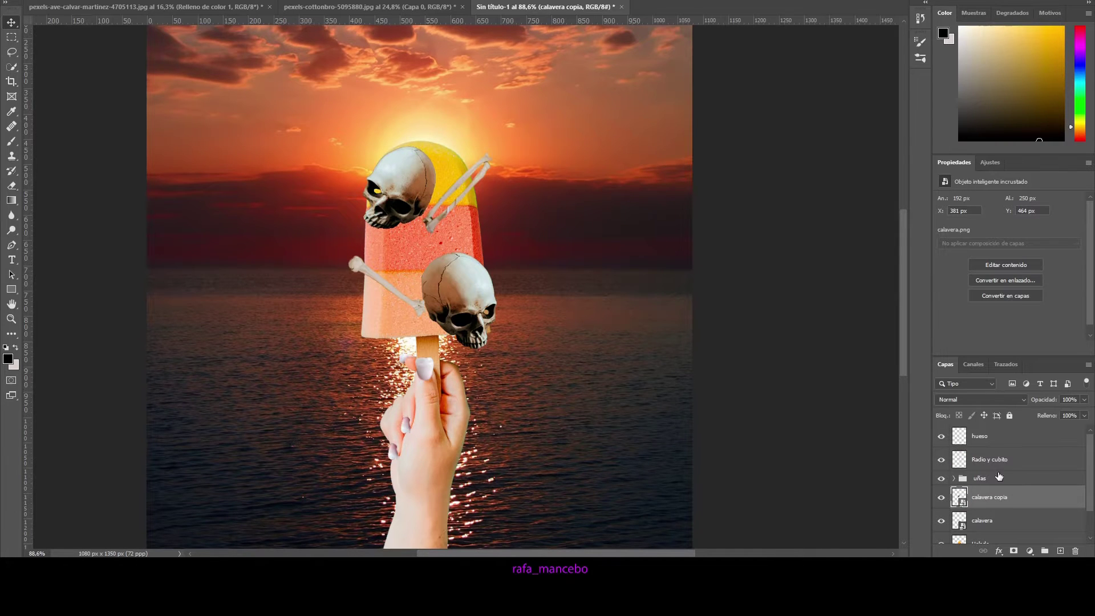
Select the Helado popsicle layer and open Hue/Saturation for it
scroll(496, 277, down, 1)
scroll(496, 278, down, 2)
click(989, 437)
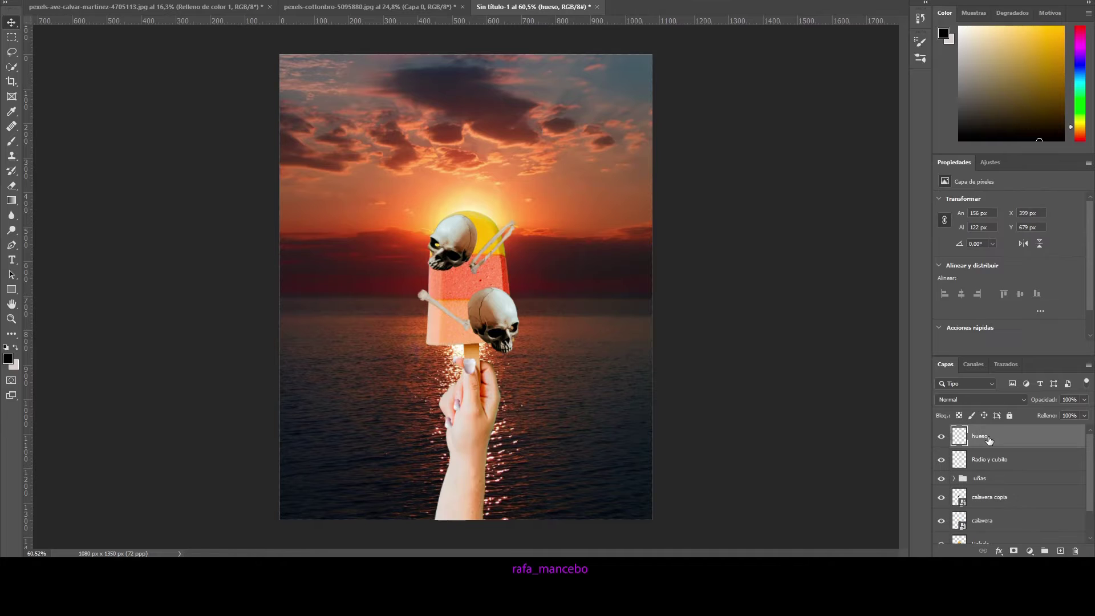
scroll(989, 459, down, 2)
click(981, 508)
key(ctrl+u)
Raise the popsicle's saturation to +27 and shift the calavera skull's hue slightly
mouse_move(728, 198)
mouse_down()
mouse_move(743, 199)
mouse_move(684, 170)
mouse_move(728, 169)
mouse_up()
drag(727, 227, 725, 227)
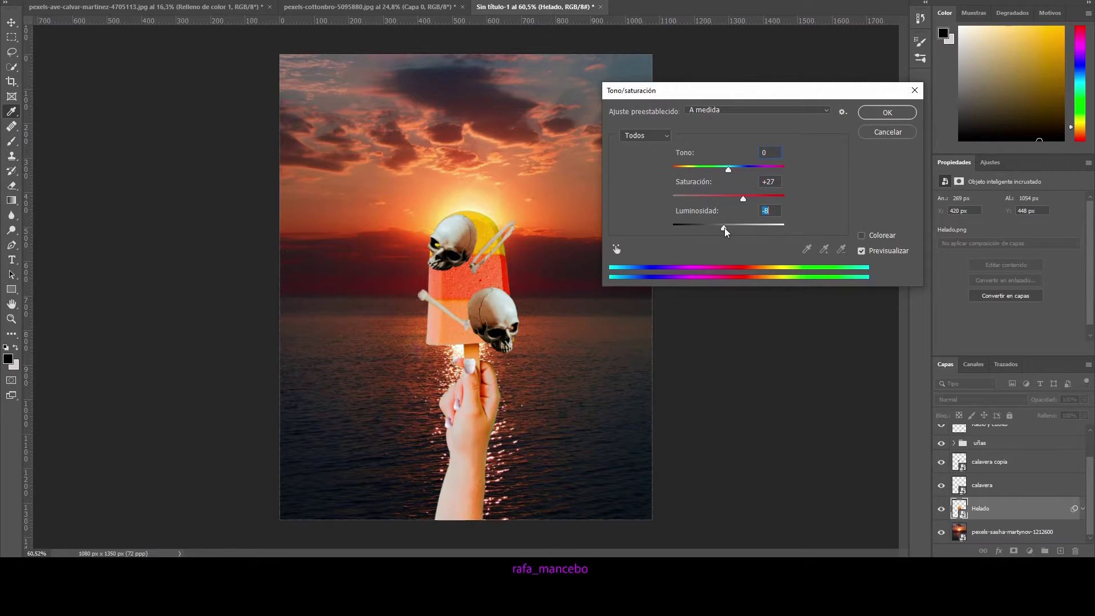
key(Return)
click(982, 485)
key(ctrl+u)
drag(728, 169, 700, 154)
key(Return)
Adjust the calavera copia skull's colour and turn the Uña deo gordo and Capa 2 nails red
click(990, 462)
key(ctrl+u)
key(Return)
click(981, 466)
click(1024, 485)
key(ctrl+u)
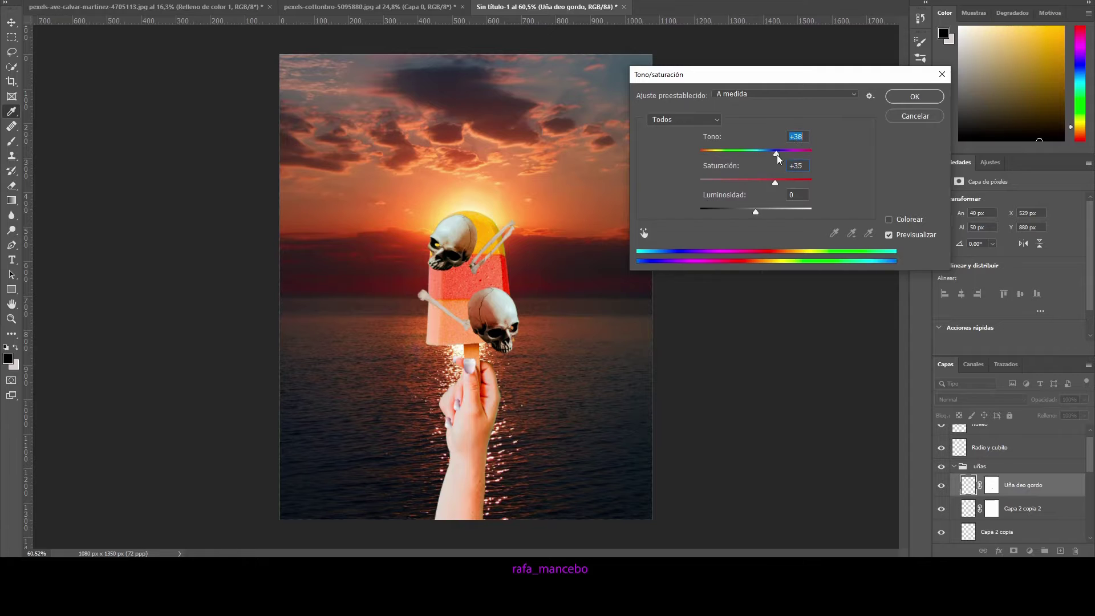
key(Return)
key(ctrl+u)
key(Return)
click(1007, 488)
key(ctrl+u)
key(Return)
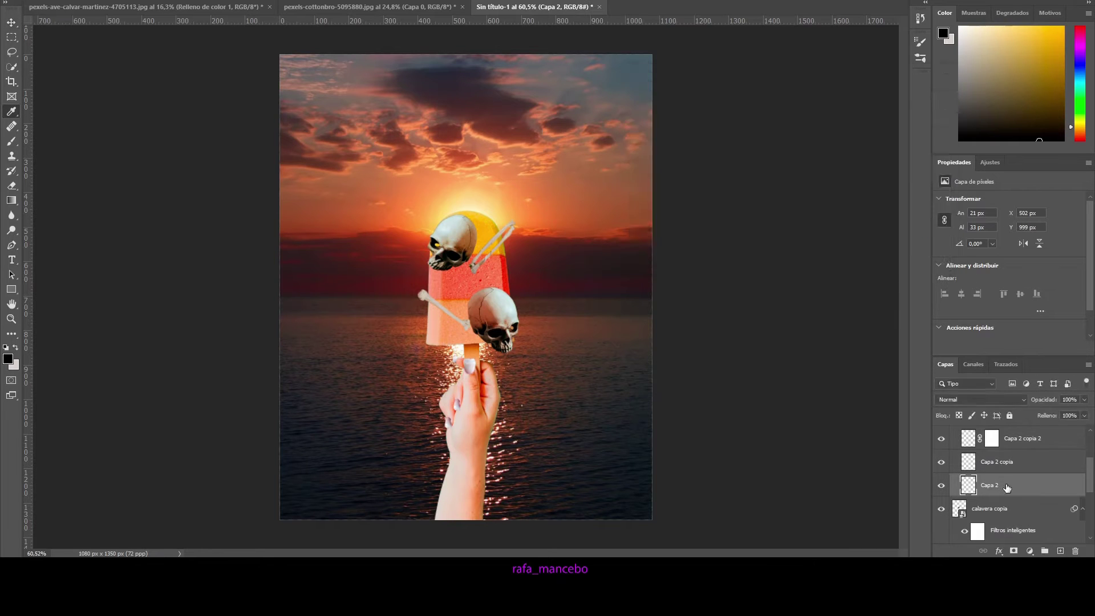
Shift the Radio y cubito arm bone's hue to -15 and adjust the hueso leg bone's colour
key(ctrl+u)
key(Return)
click(989, 460)
key(ctrl+u)
drag(755, 152, 763, 155)
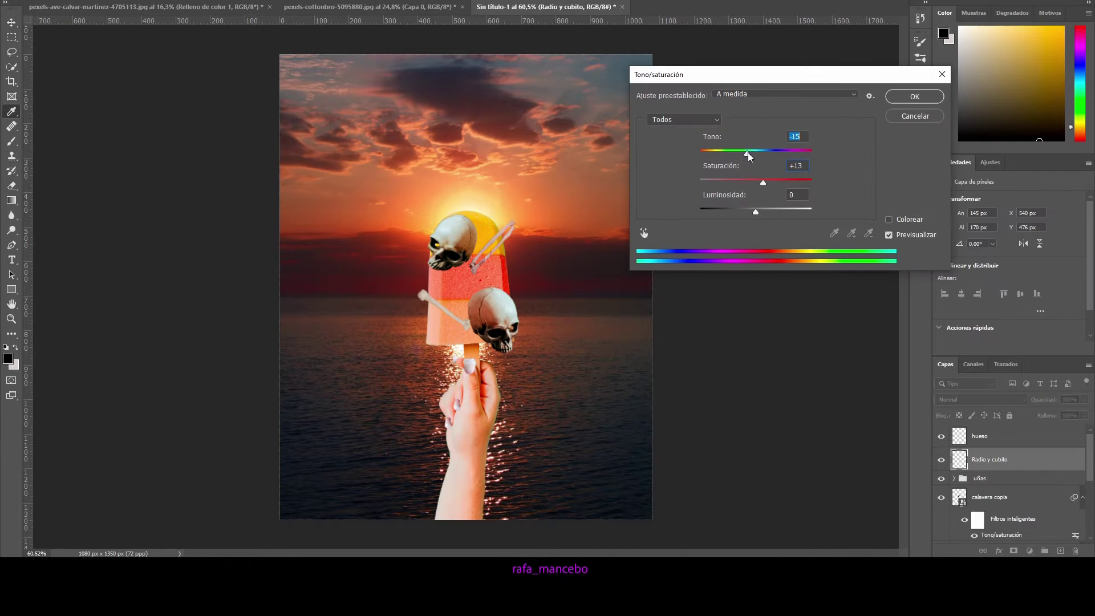
key(Return)
click(980, 436)
key(ctrl+u)
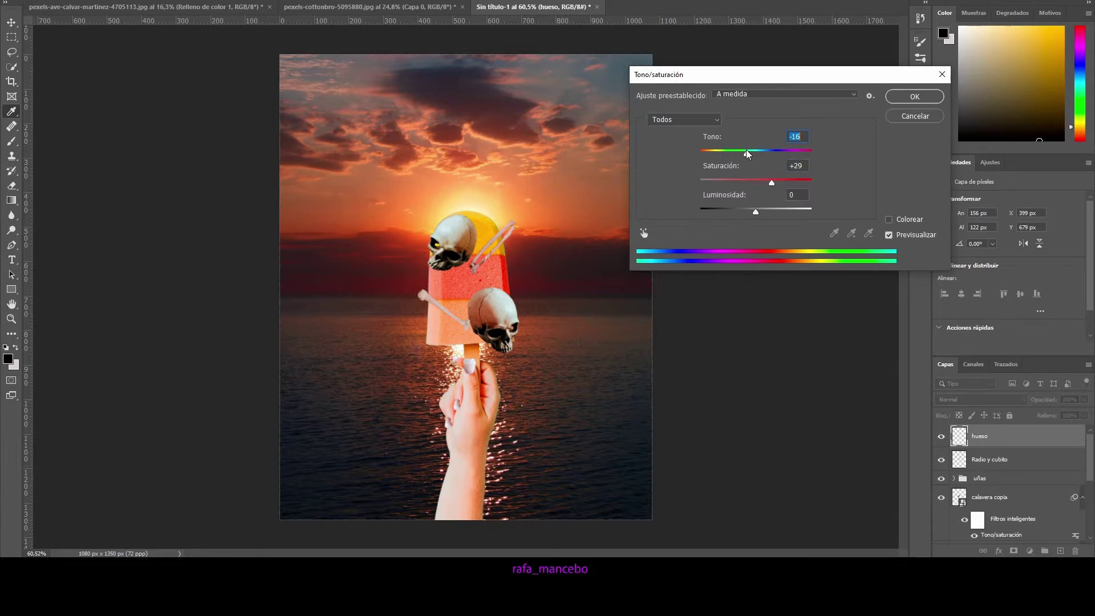
key(Return)
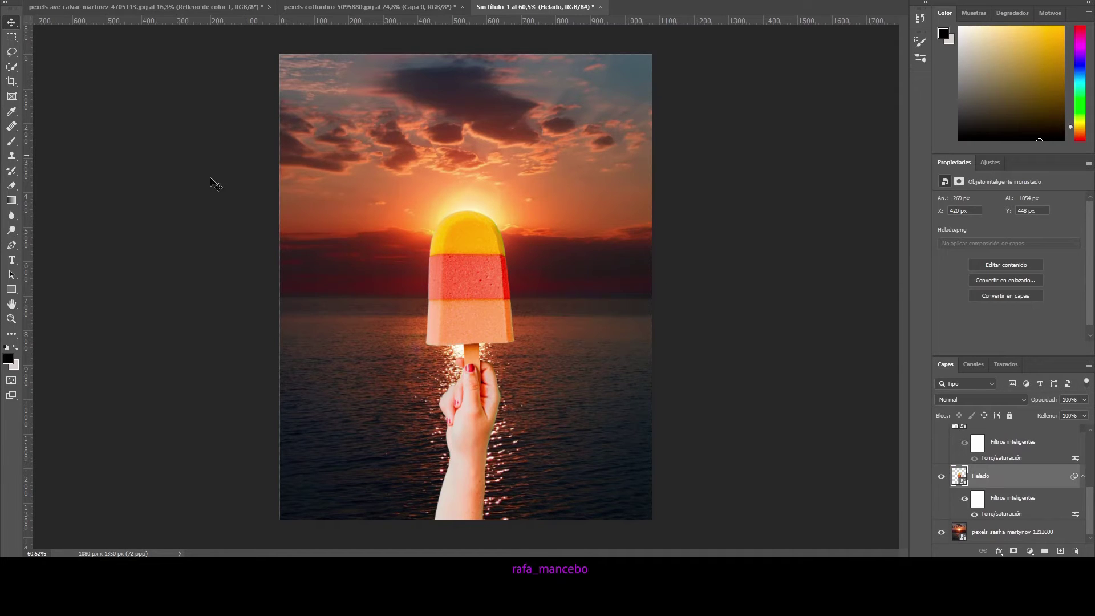
Place the ice texture photo into the collage, then hide its layer for now
click(57, 160)
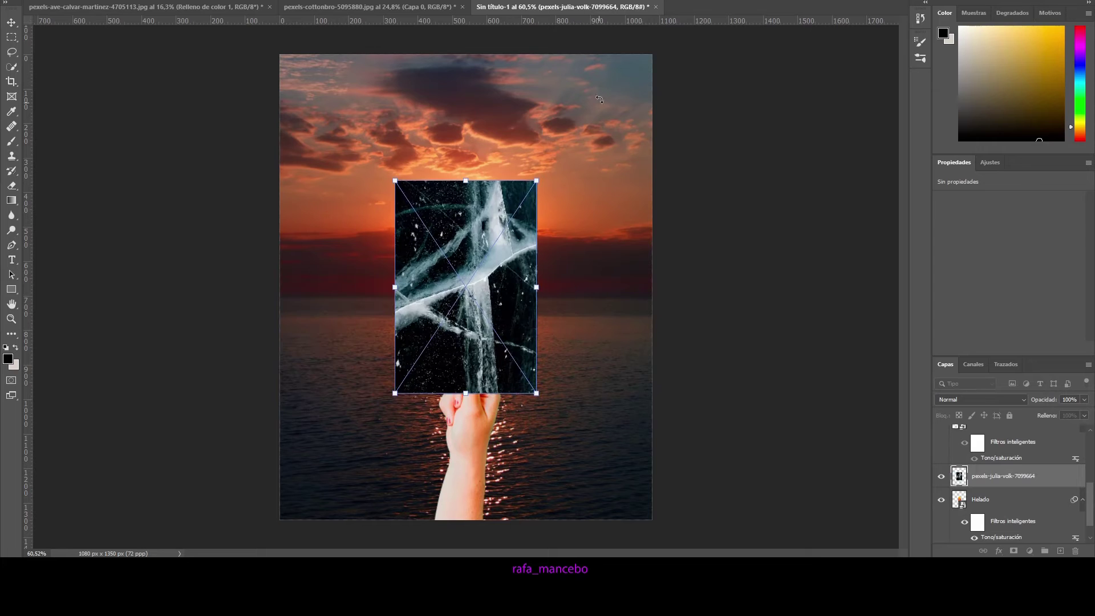
key(Return)
click(981, 399)
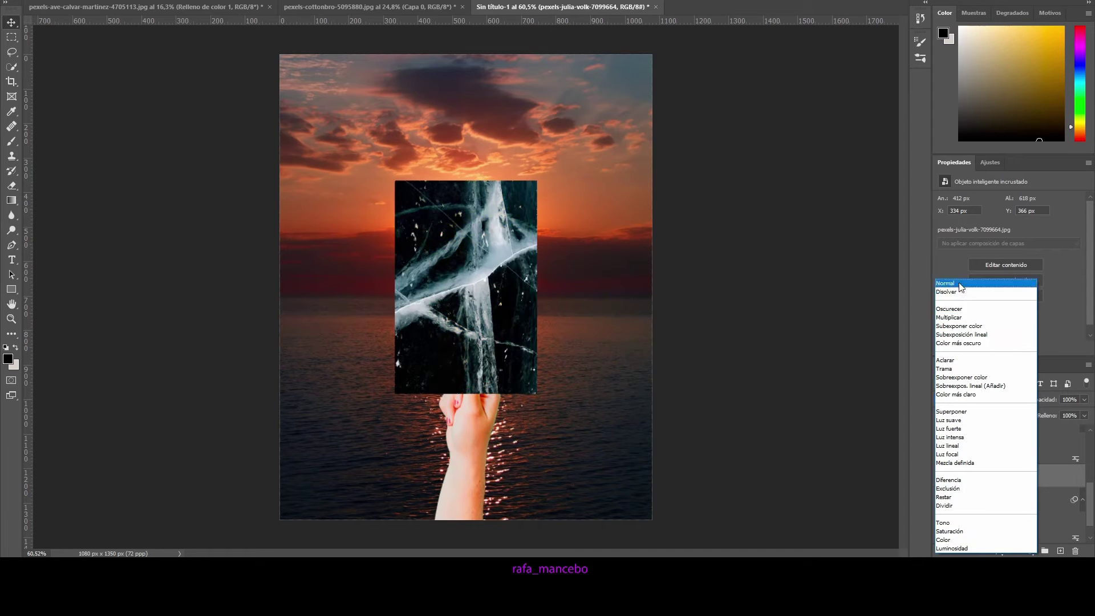
click(989, 394)
click(981, 499)
Select the popsicle shape on the Helado layer
click(941, 452)
key(w)
mouse_move(456, 236)
mouse_down()
mouse_move(444, 243)
mouse_move(461, 309)
mouse_up()
scroll(461, 309, up, 5)
key(l)
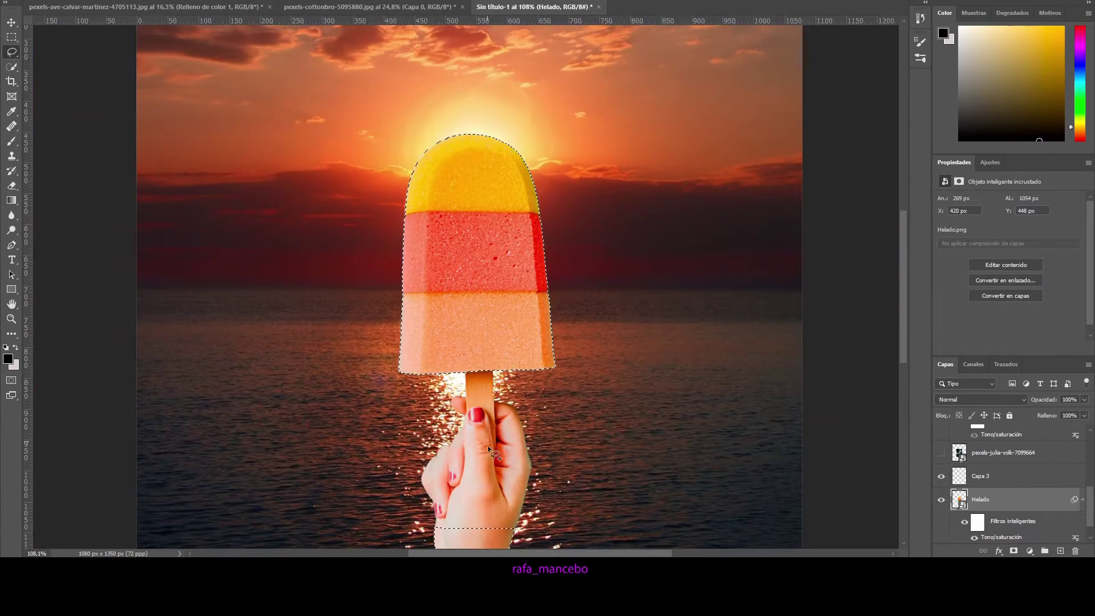
scroll(490, 451, down, 3)
Fill the popsicle selection on Capa 3 with salmon
click(981, 476)
key(b)
alt+click(439, 148)
key(alt+BackSpace)
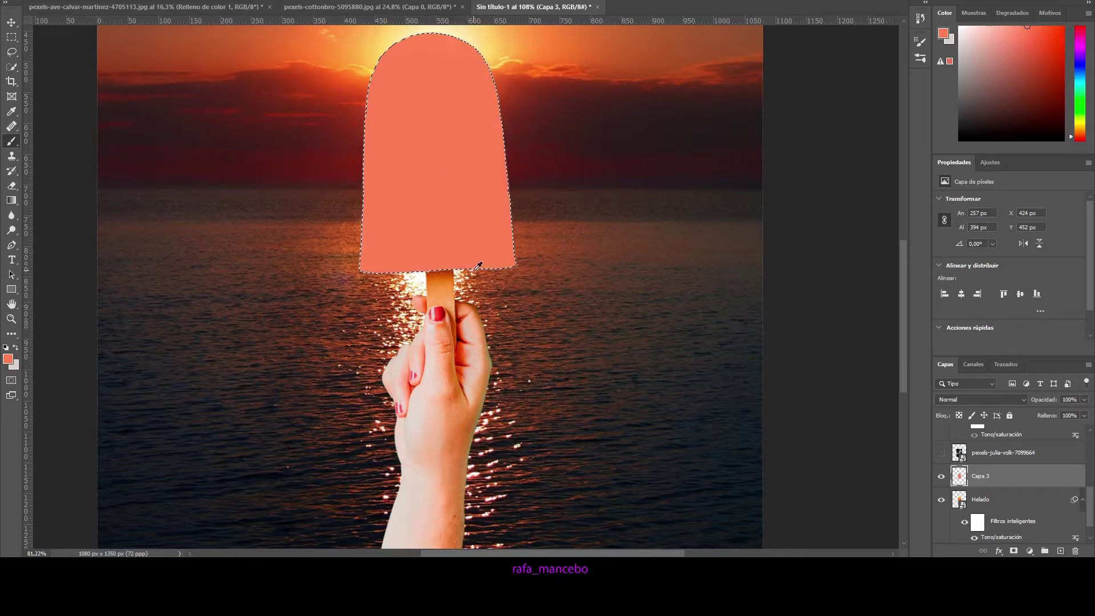
scroll(478, 265, down, 2)
Show the ice texture layer and clip it to the popsicle shape
click(941, 452)
click(1004, 452)
click(981, 399)
click(981, 482)
key(v)
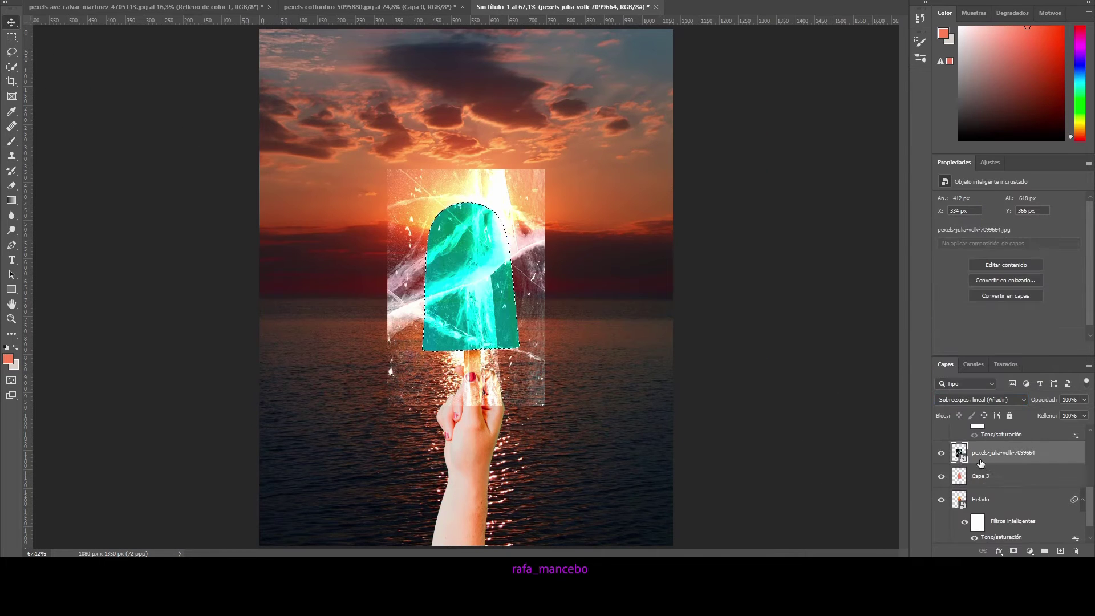
alt+click(981, 464)
Blend the clipped ice layer in Exclusión mode at 68% opacity
click(981, 400)
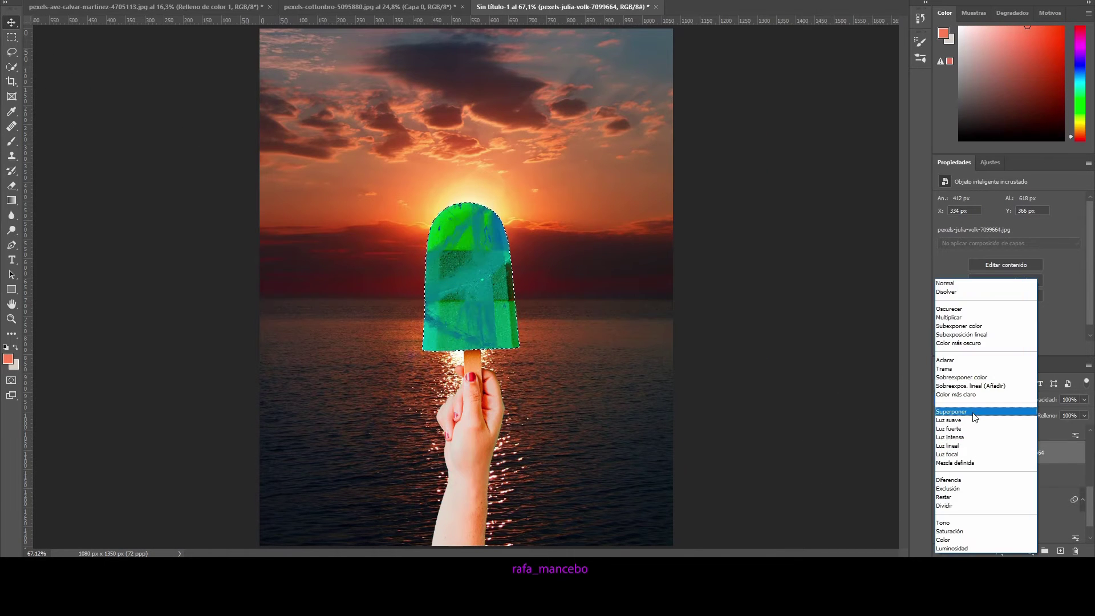
click(977, 488)
drag(1084, 399, 1049, 415)
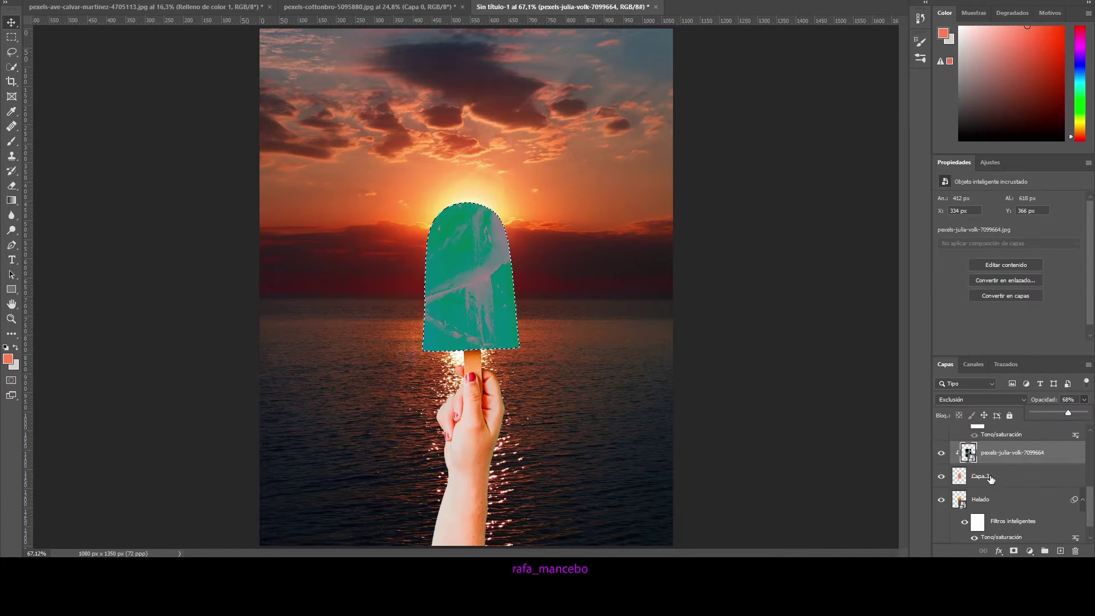
click(981, 399)
click(947, 540)
click(981, 399)
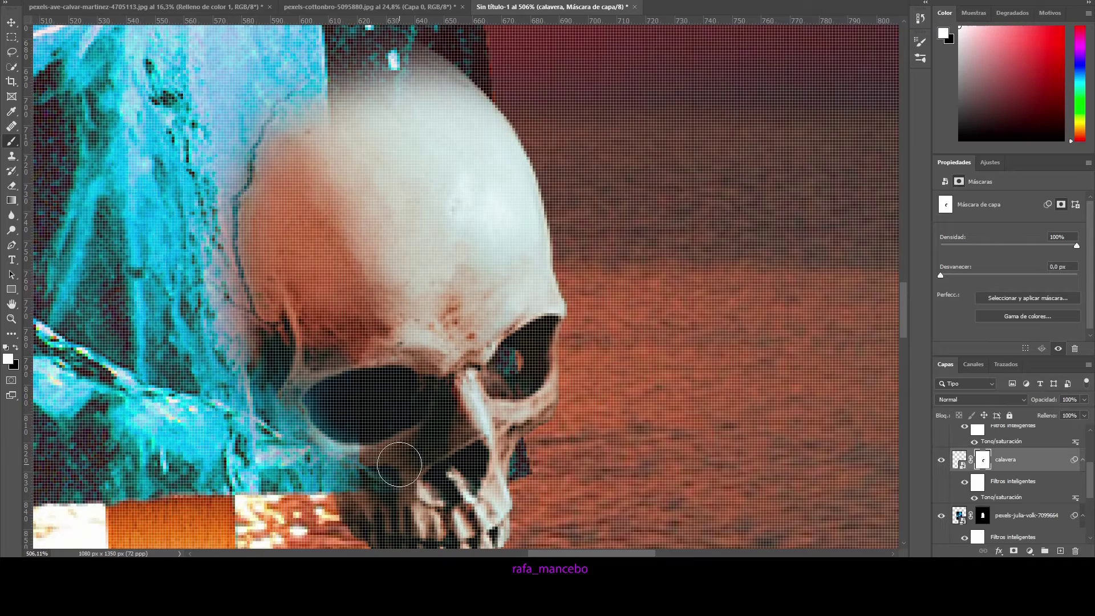
Trace a Magnetic Lasso selection around the skull's eye socket
scroll(430, 447, down, 3)
scroll(454, 407, up, 2)
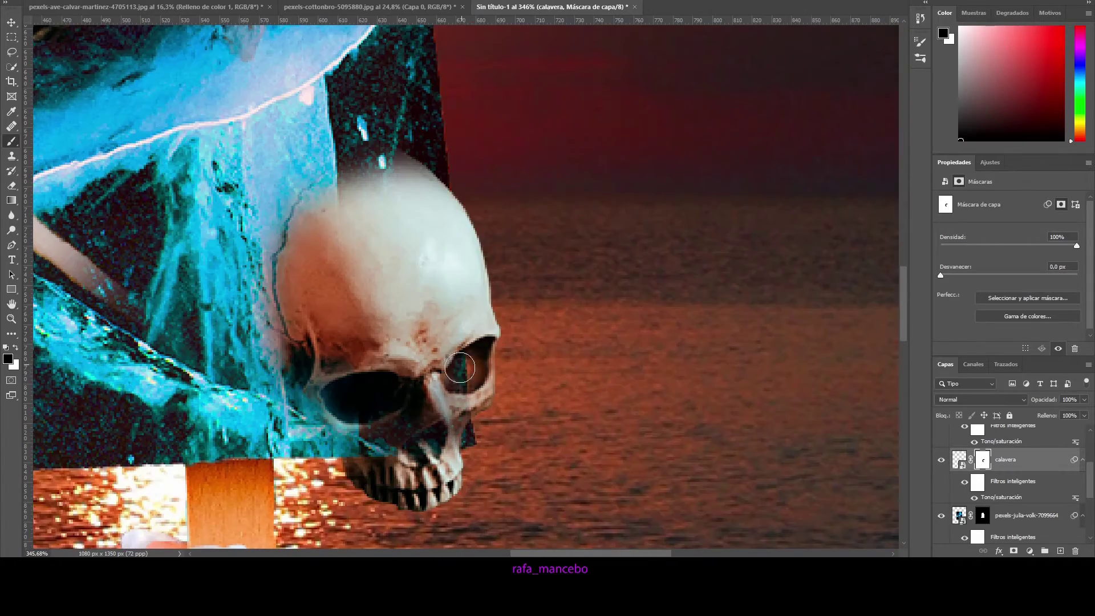
scroll(460, 371, down, 3)
scroll(445, 337, up, 1)
scroll(453, 230, up, 4)
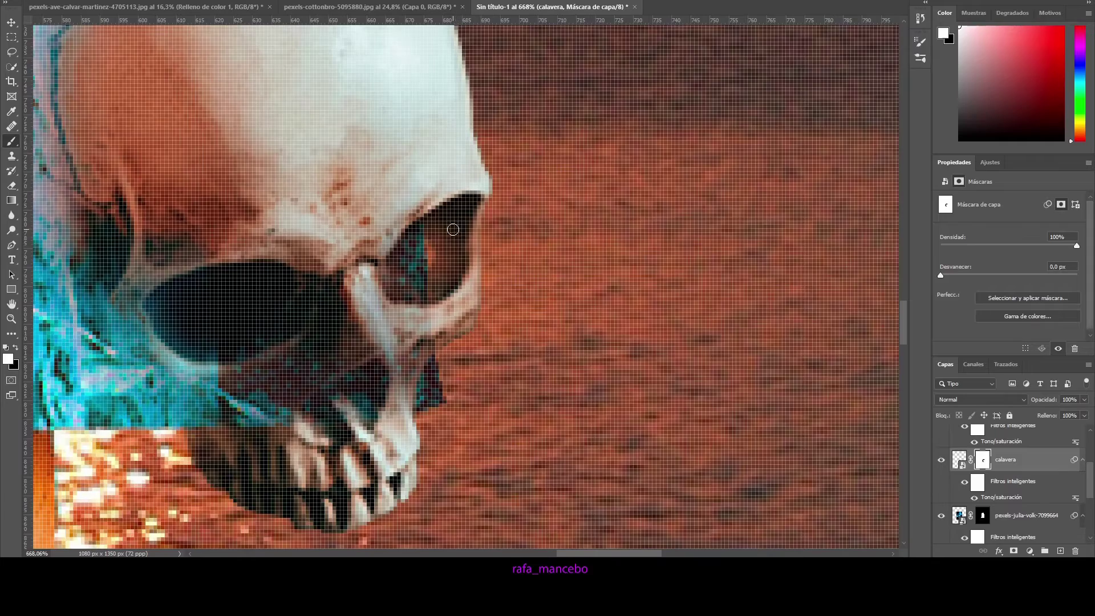
right_click(12, 51)
click(63, 79)
click(386, 255)
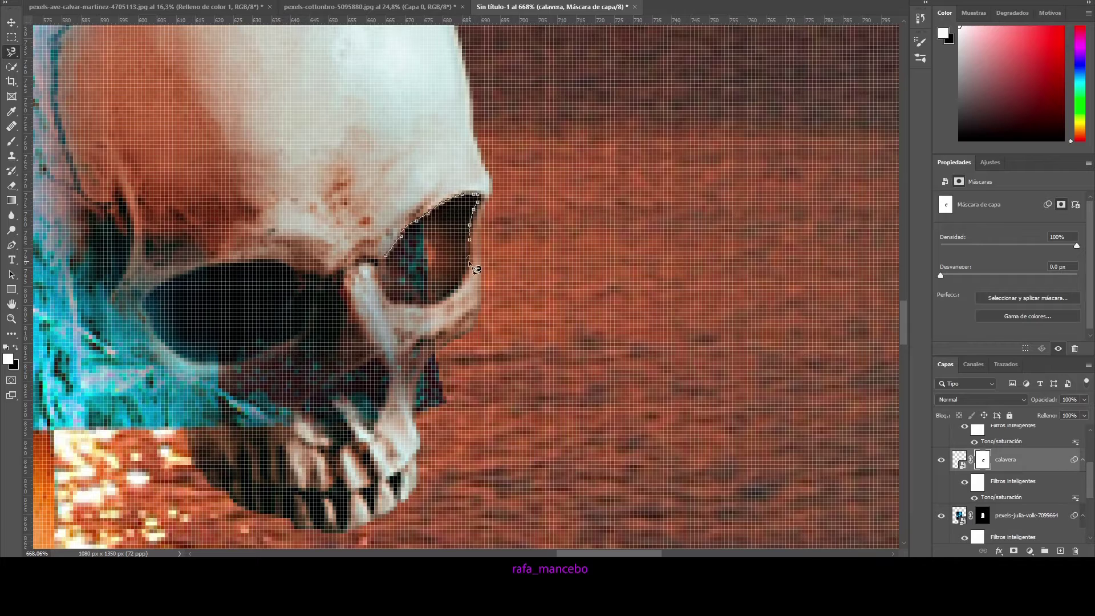
click(395, 272)
Paint black on the calavera mask within the eye-socket selection
scroll(395, 271, down, 3)
key(b)
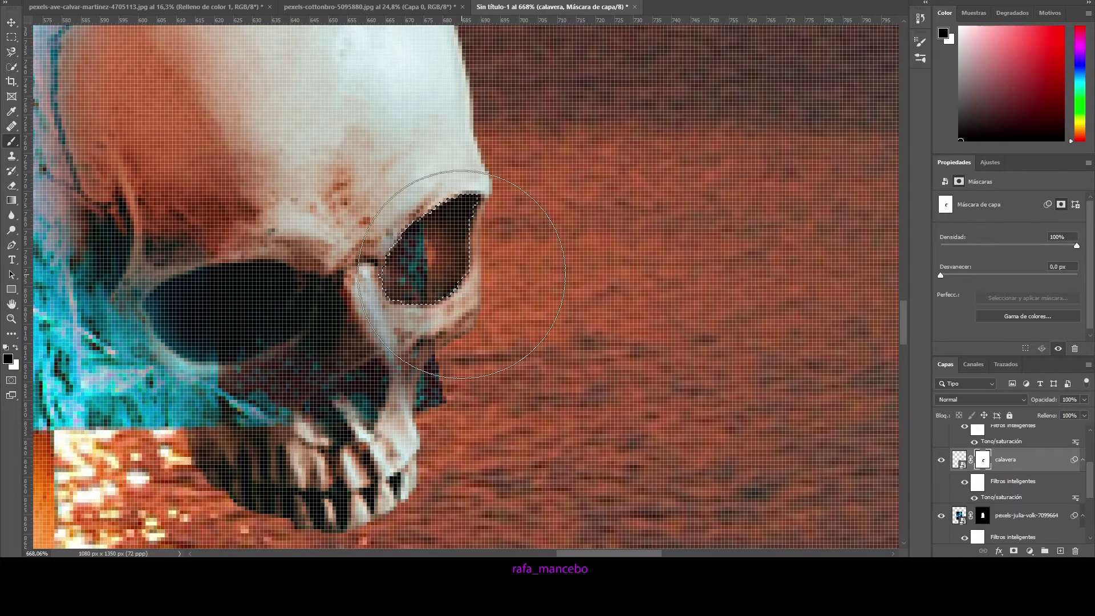
key(x)
scroll(582, 354, down, 3)
scroll(581, 353, down, 2)
scroll(1049, 502, up, 3)
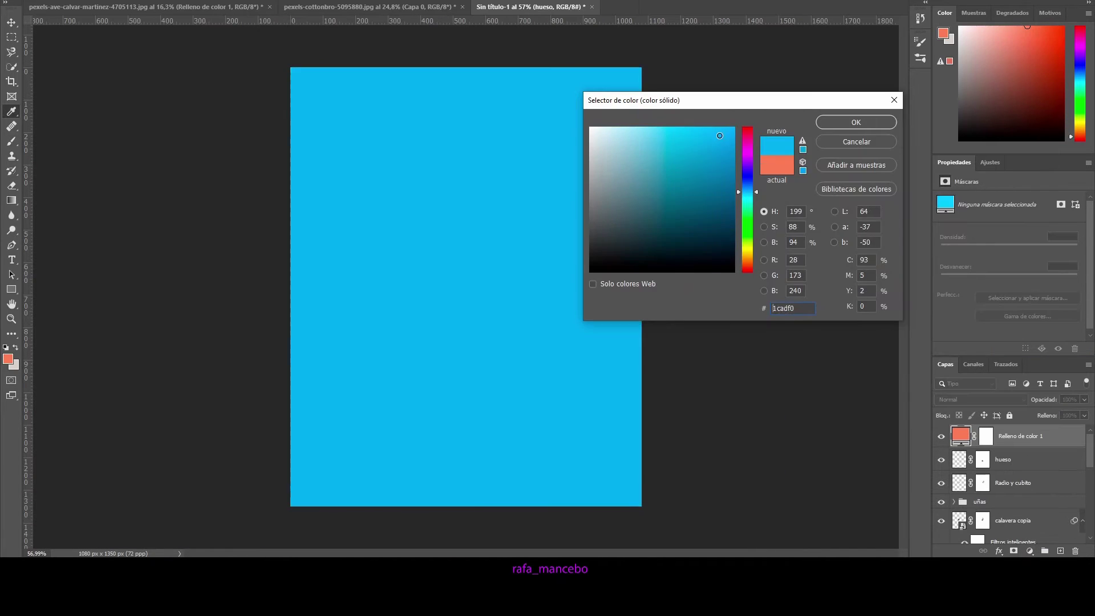
Confirm the cyan 1cadf0 fill, set it to Color blend mode, and invert its mask
key(Return)
click(980, 400)
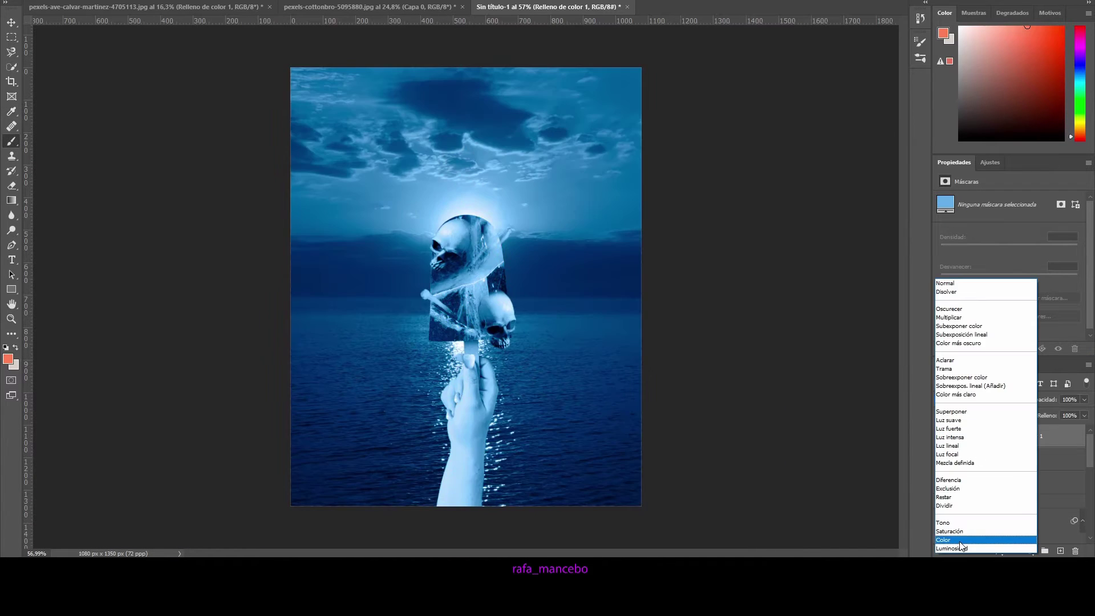
click(970, 533)
key(d)
key(ctrl+i)
key(b)
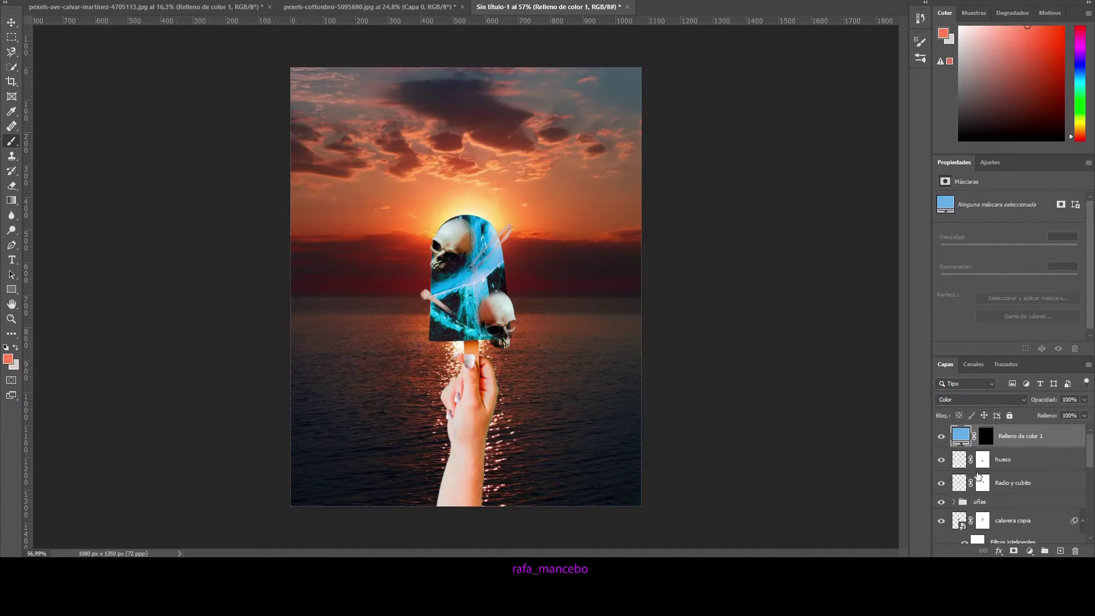
Paint white on the fill mask to tint the lower skull cyan
scroll(479, 347, up, 5)
key(x)
drag(545, 325, 499, 160)
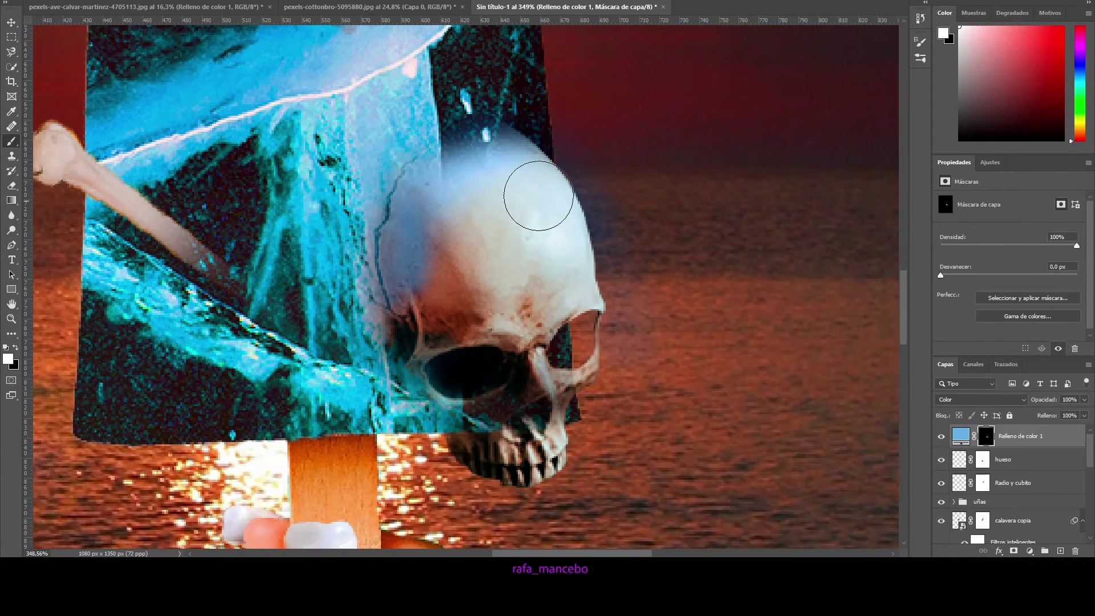
key(x)
key(bracketright)
key(bracketright)
key(x)
scroll(431, 308, down, 5)
scroll(430, 309, up, 4)
scroll(416, 223, down, 5)
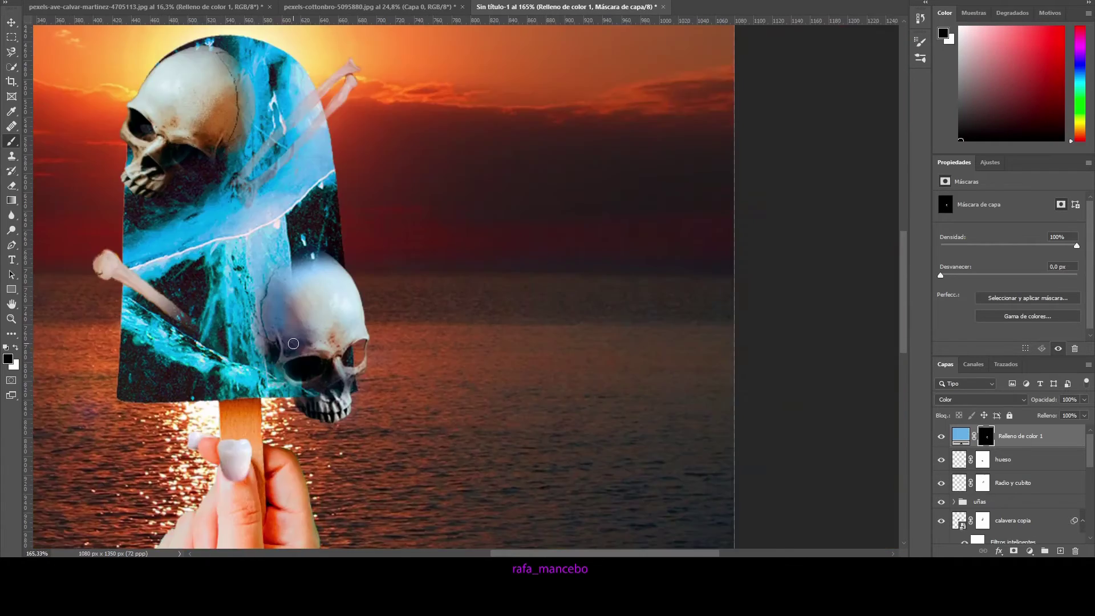
scroll(417, 223, up, 2)
Refine the fill mask with black so the tint stays on the skulls and bones
key(x)
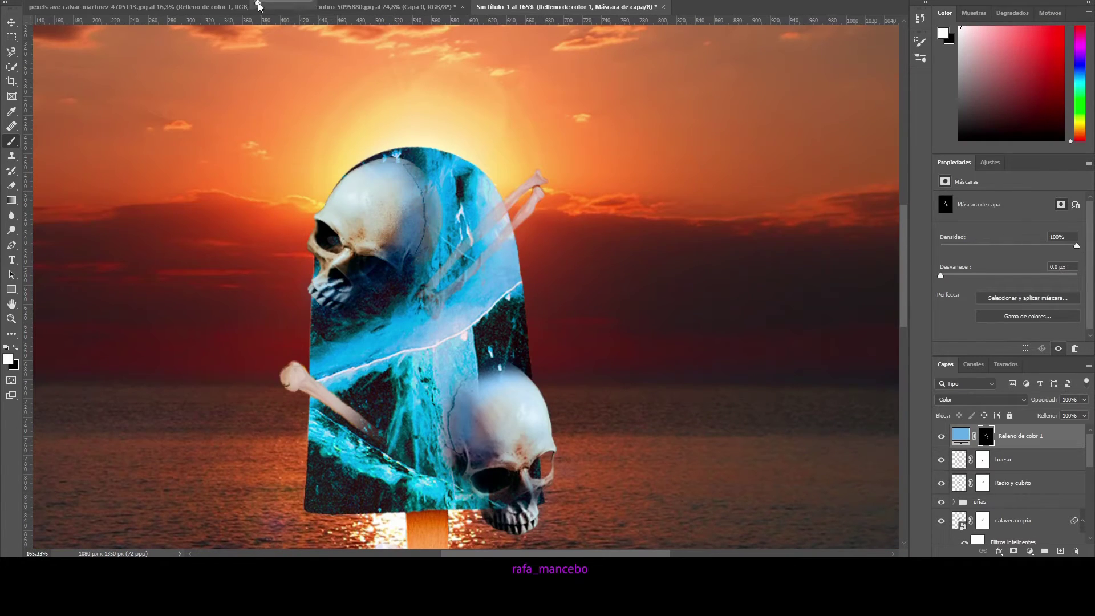
scroll(325, 258, down, 3)
scroll(325, 258, up, 2)
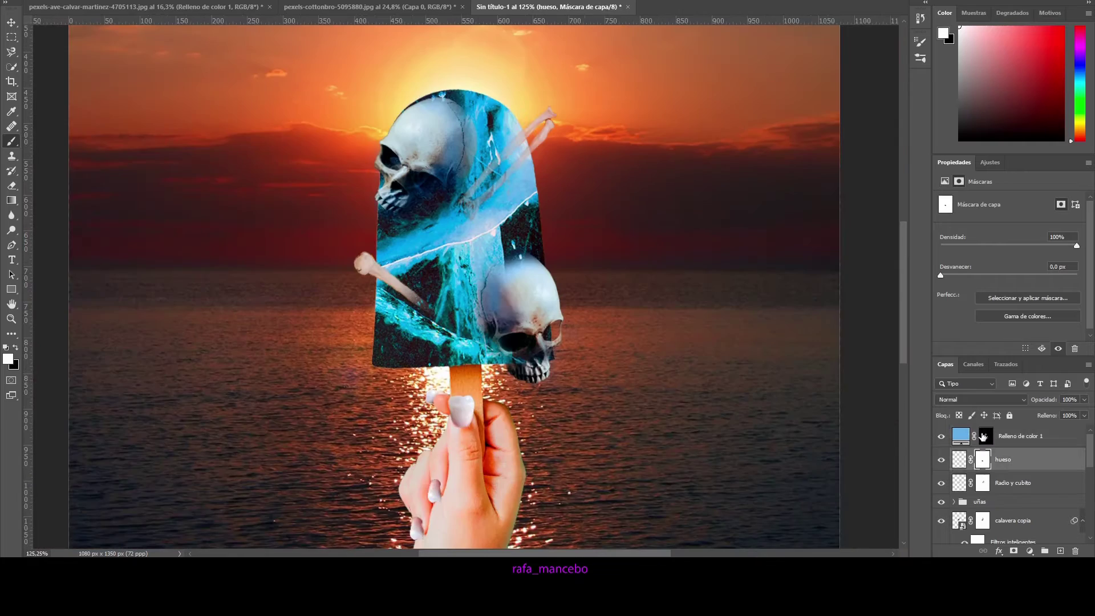
scroll(325, 258, up, 3)
key(x)
scroll(354, 277, up, 3)
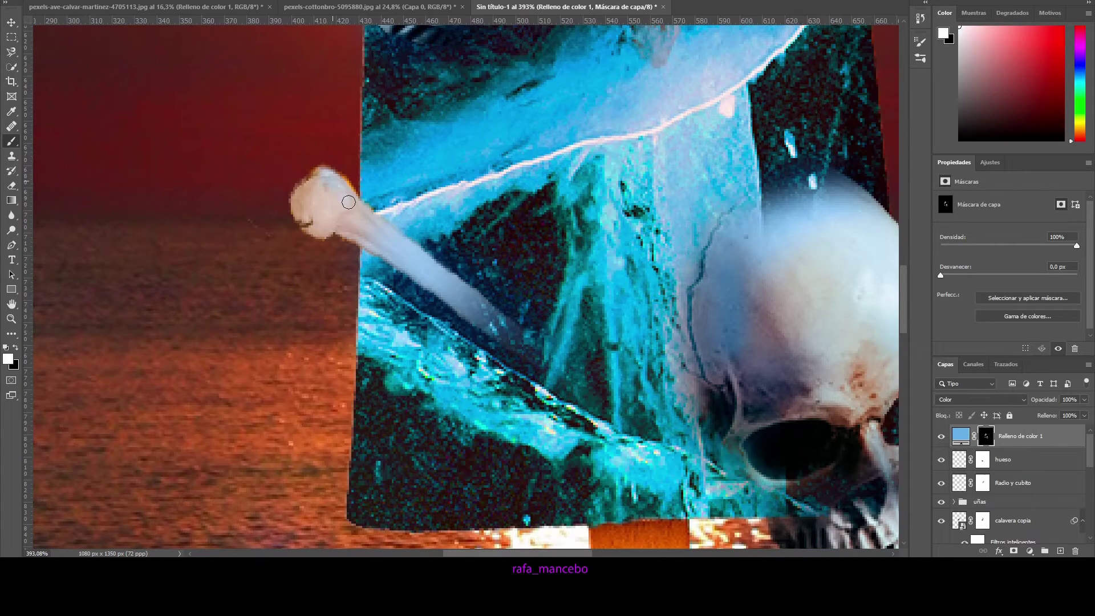
scroll(402, 262, up, 5)
scroll(585, 273, right, 4)
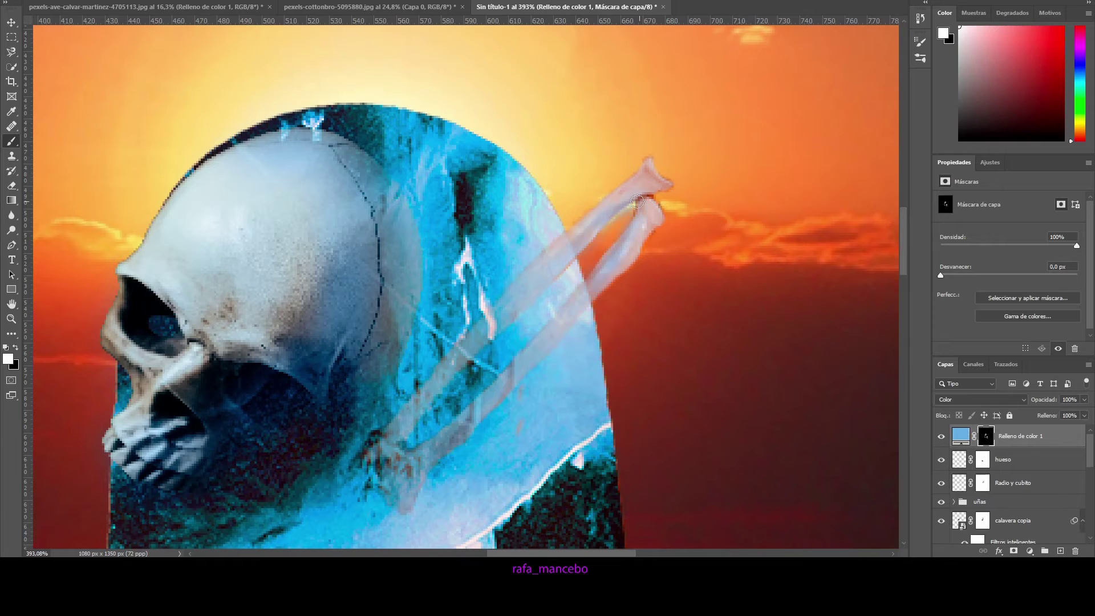
scroll(605, 230, down, 5)
scroll(470, 273, up, 4)
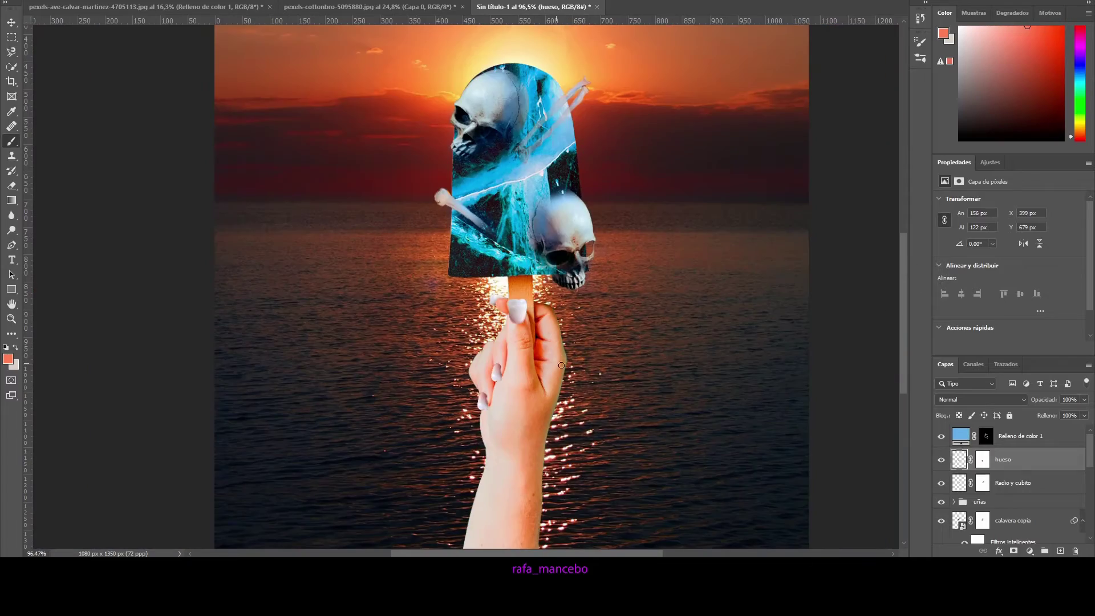
Place the cottonbro skeleton photo and lasso around its upper arm bone
click(17, 2)
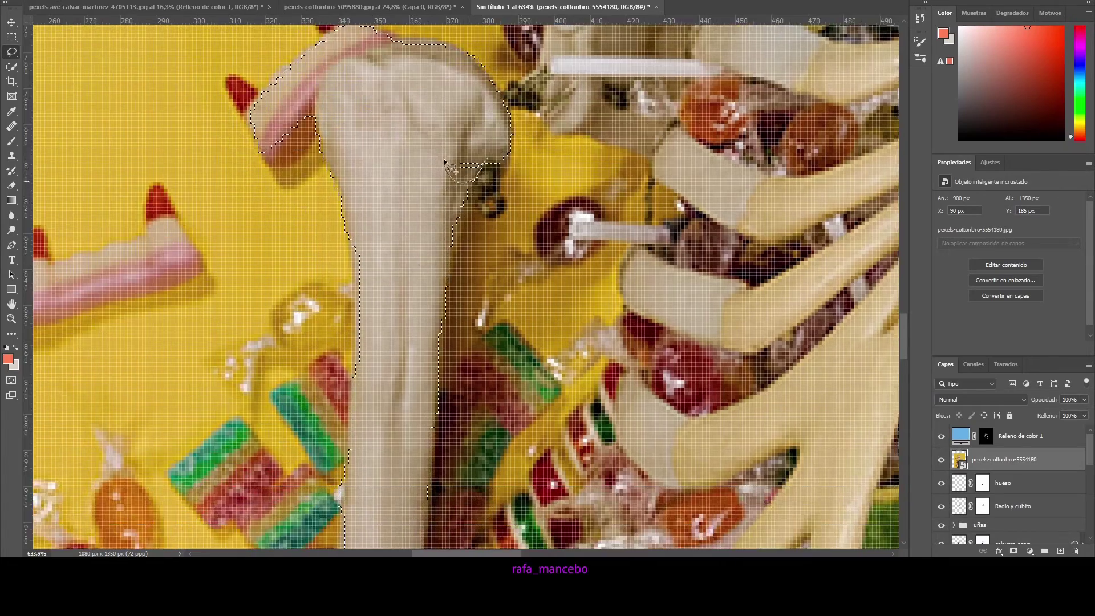
drag(479, 242, 442, 115)
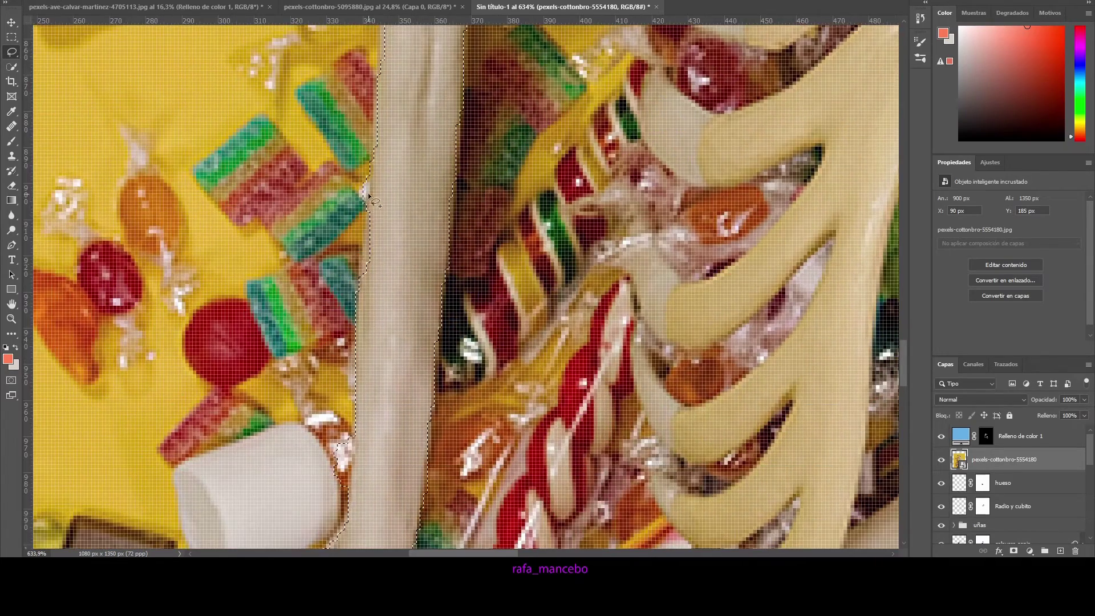
scroll(422, 183, down, 3)
scroll(411, 251, down, 3)
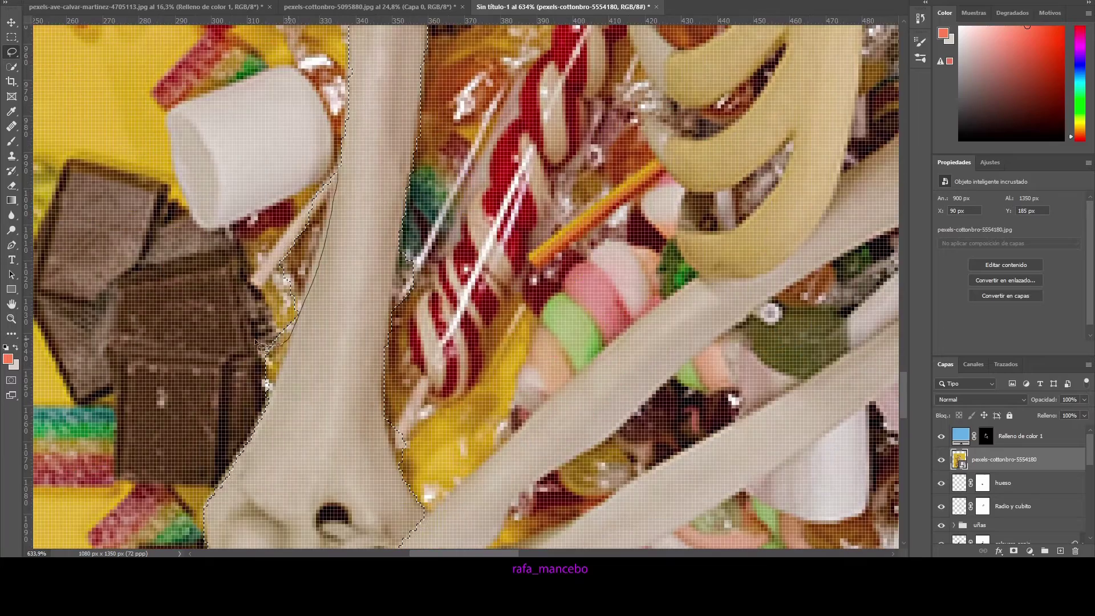
scroll(393, 320, down, 3)
scroll(376, 381, down, 2)
drag(377, 381, 285, 379)
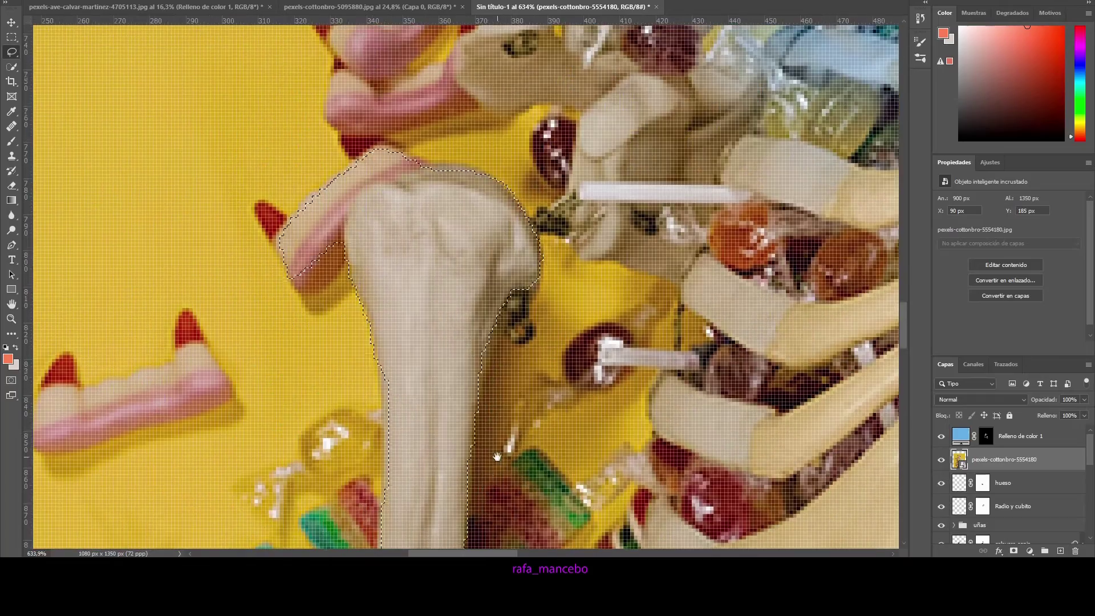
drag(222, 282, 206, 208)
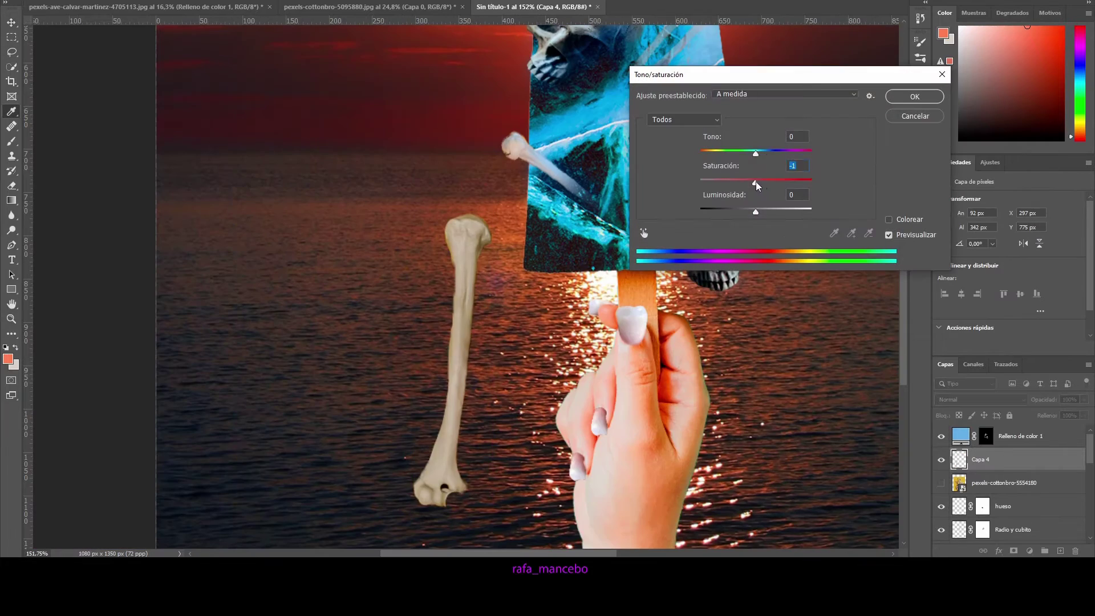
Desaturate the bone to bluish grey, then move and rotate it along the popsicle stick
mouse_move(754, 152)
mouse_down()
mouse_move(819, 155)
mouse_move(738, 183)
mouse_up()
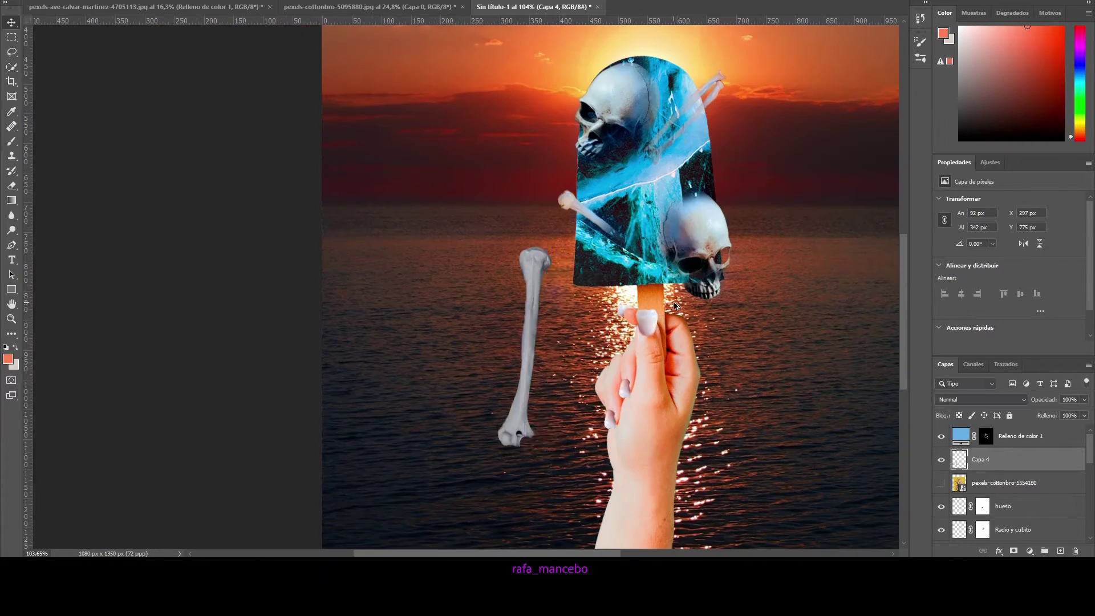
drag(674, 306, 792, 306)
key(ctrl+t)
drag(713, 410, 727, 389)
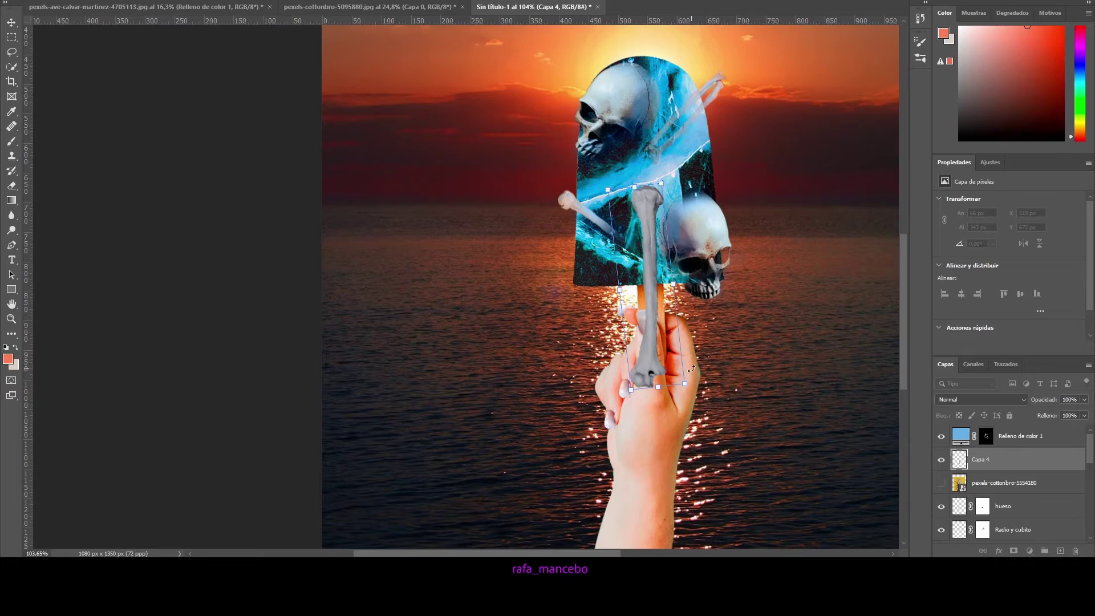
key(Return)
Smooth the bone with a Minimum filter at a reduced radius
scroll(655, 285, up, 3)
click(388, 223)
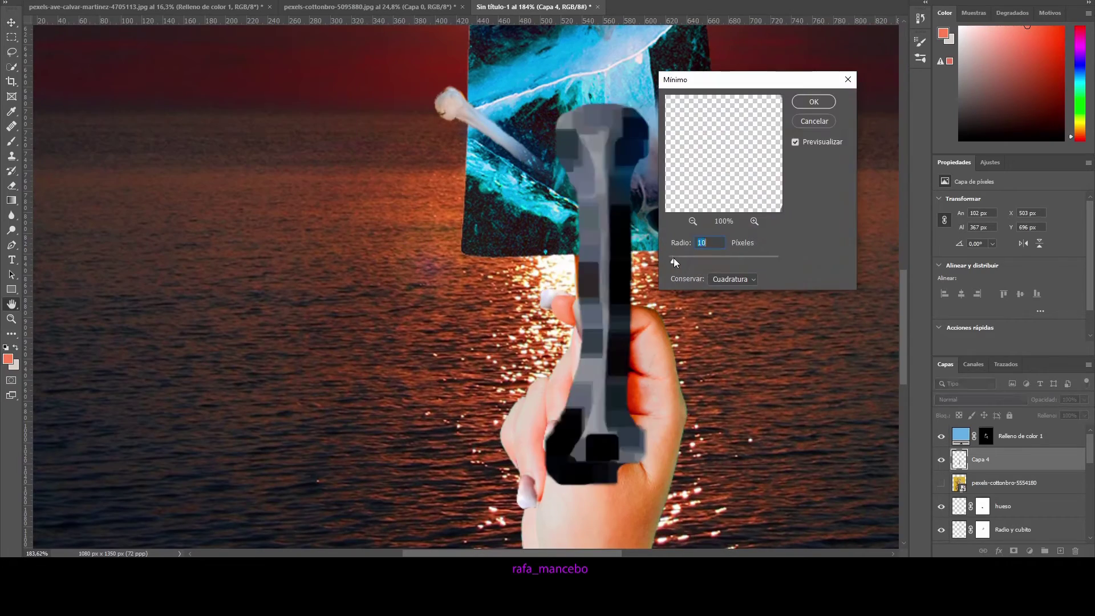
drag(674, 263, 671, 263)
click(814, 102)
Add a layer mask to the bone, nudge it into place, and mask where it crosses the finger
click(1014, 551)
scroll(590, 281, up, 2)
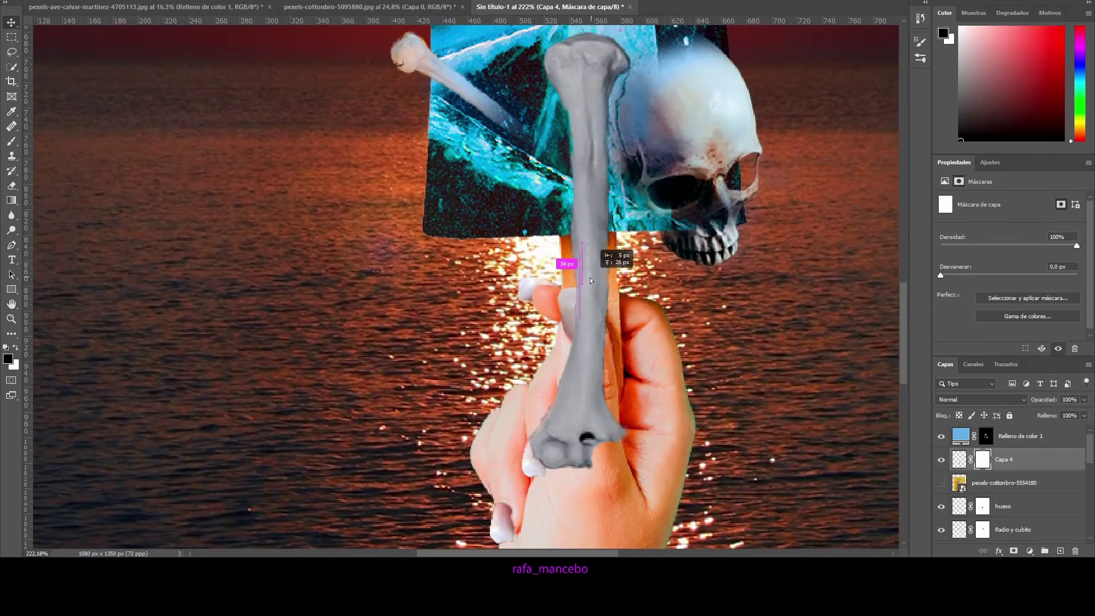
drag(591, 281, 593, 285)
key(b)
mouse_move(594, 371)
mouse_down()
mouse_move(599, 324)
mouse_move(594, 433)
mouse_move(593, 320)
mouse_up()
scroll(559, 319, up, 3)
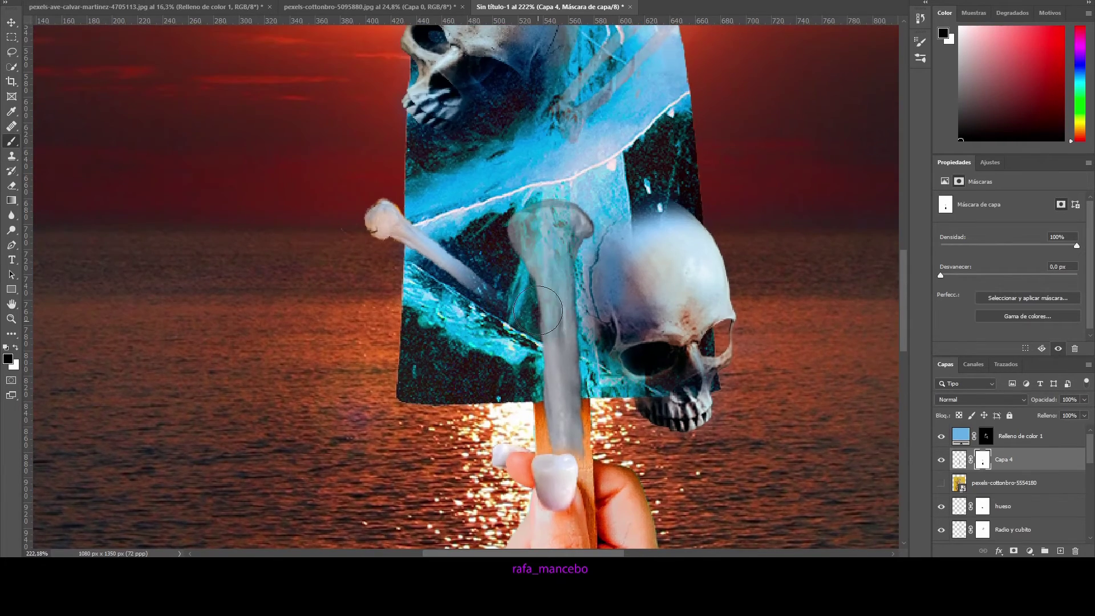
Select where the bone overlaps the finger and paint it away on the mask
key(ctrl+0)
scroll(500, 359, up, 5)
scroll(448, 292, up, 2)
key(l)
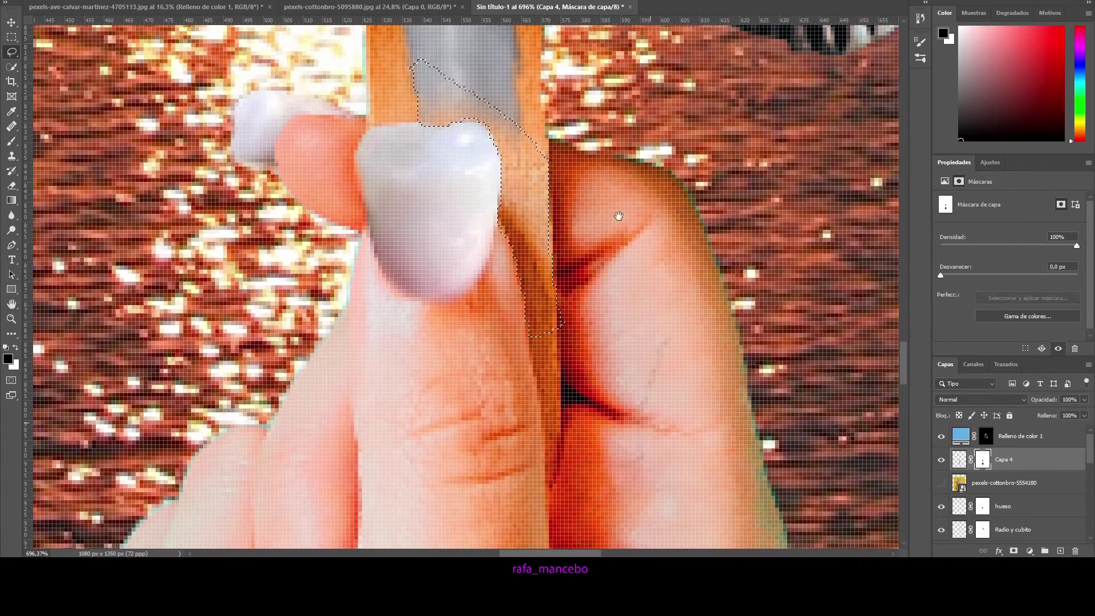
drag(584, 373, 568, 454)
key(ctrl+0)
key(b)
key(x)
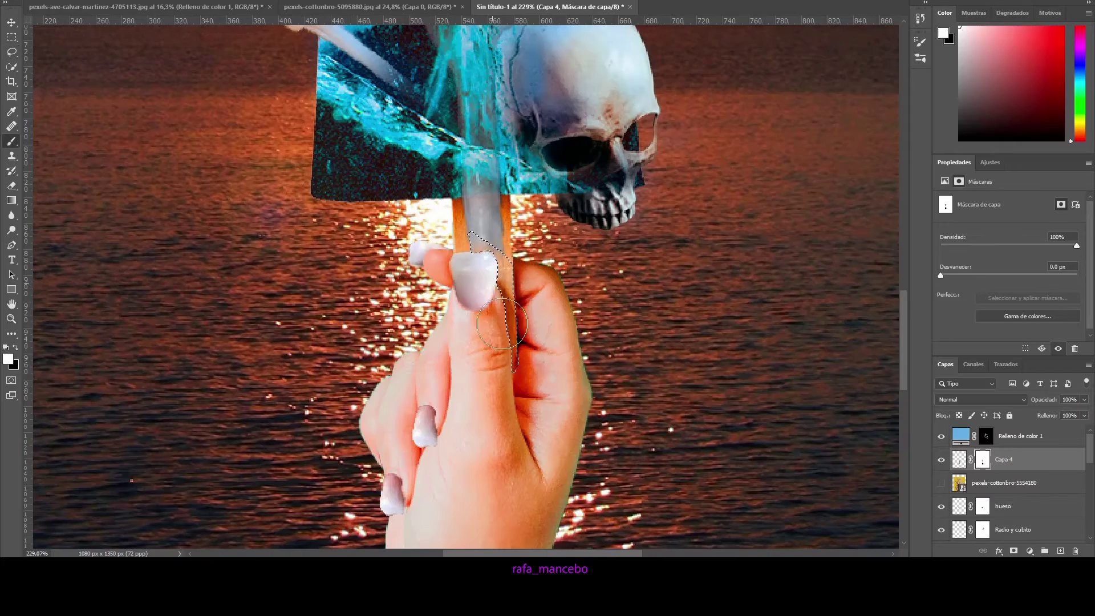
drag(490, 239, 502, 365)
Outline the orange stick strip and paint it out of the Capa 4 mask
scroll(579, 184, up, 5)
drag(578, 184, 578, 406)
key(l)
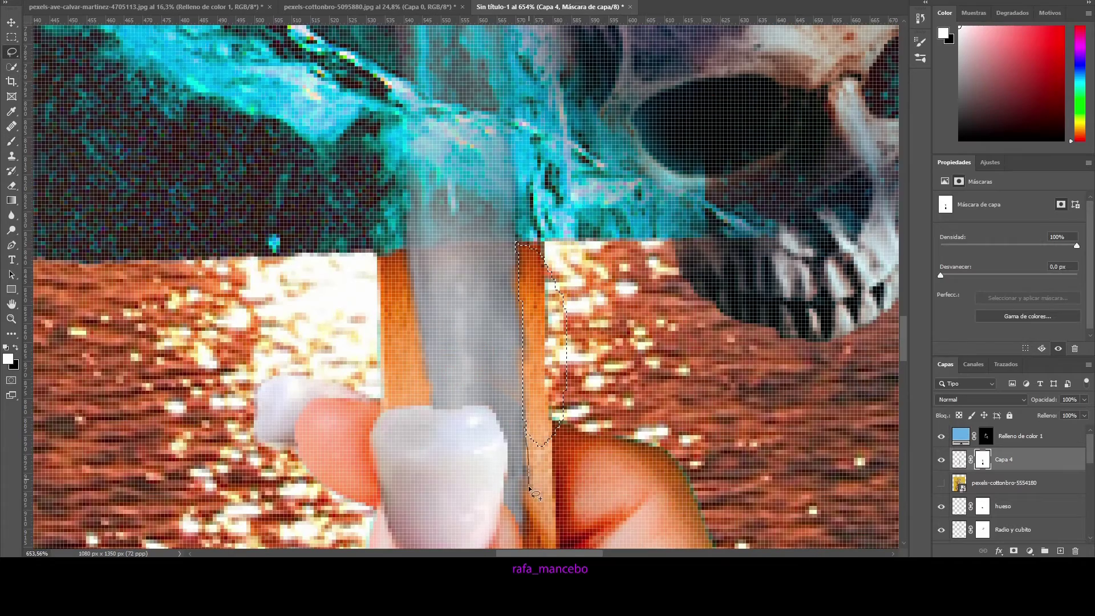
drag(516, 242, 523, 501)
key(b)
key(x)
key(ctrl+0)
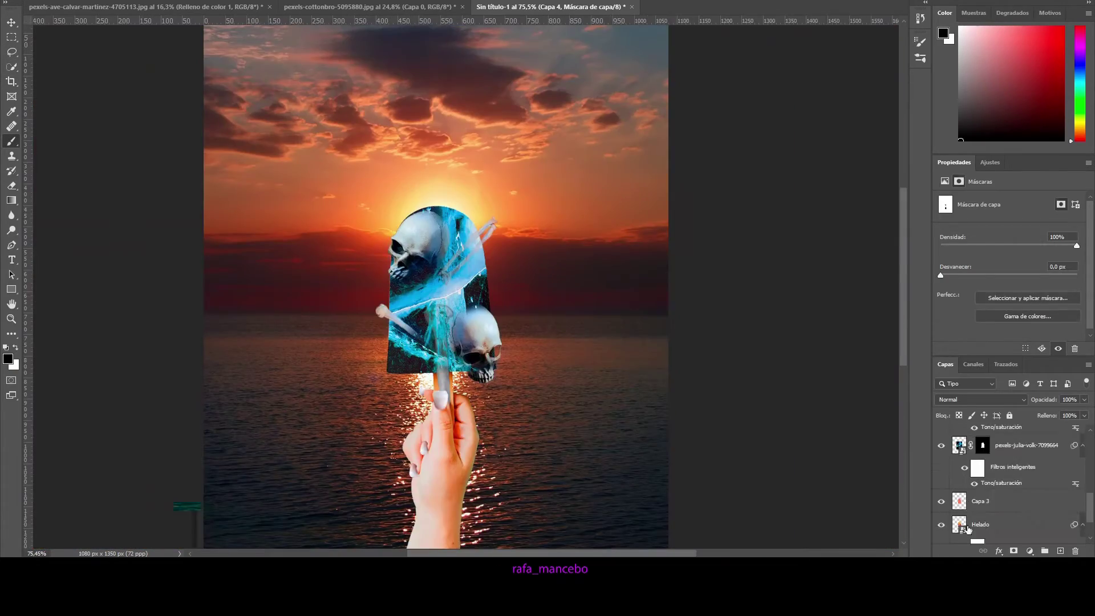
Lasso the remaining orange stick area and fill it black on the Helado mask
scroll(431, 376, up, 3)
scroll(430, 376, up, 3)
click(12, 51)
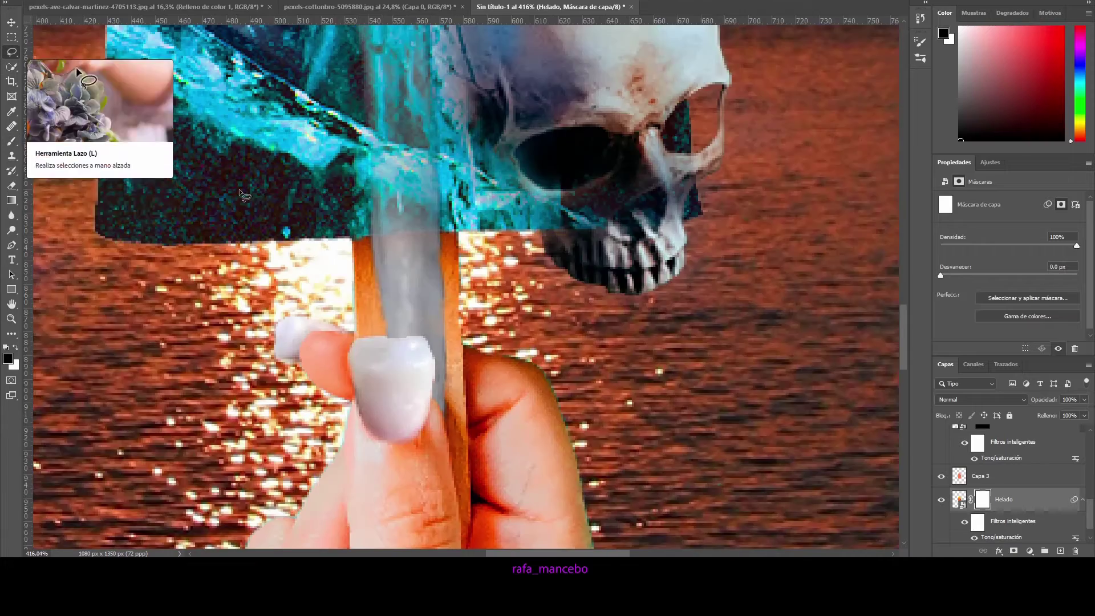
scroll(238, 189, up, 2)
key(alt+BackSpace)
key(b)
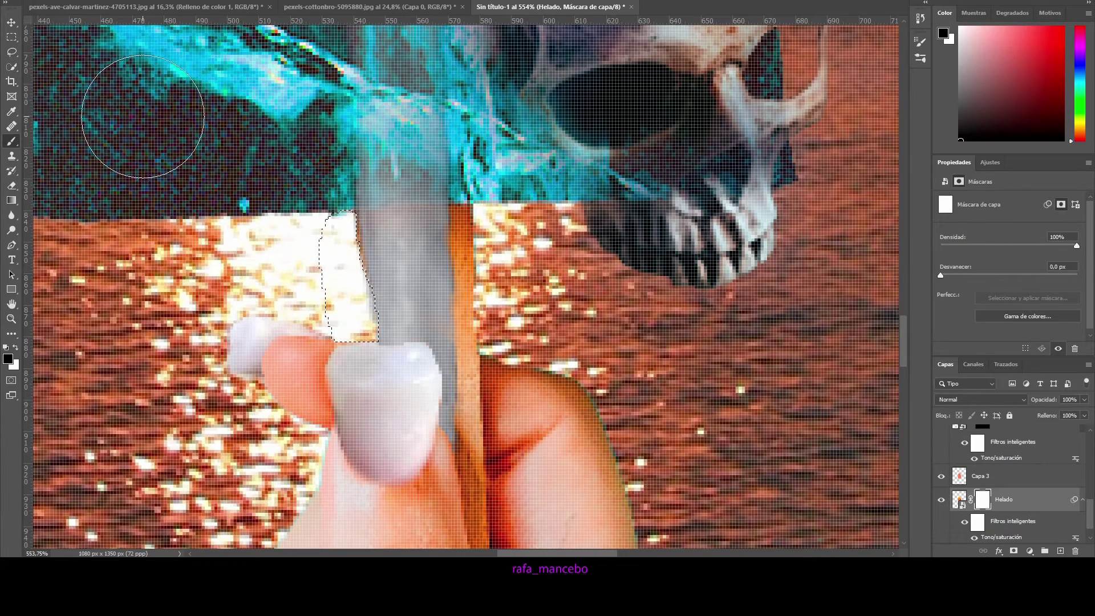
key(ctrl+d)
key(l)
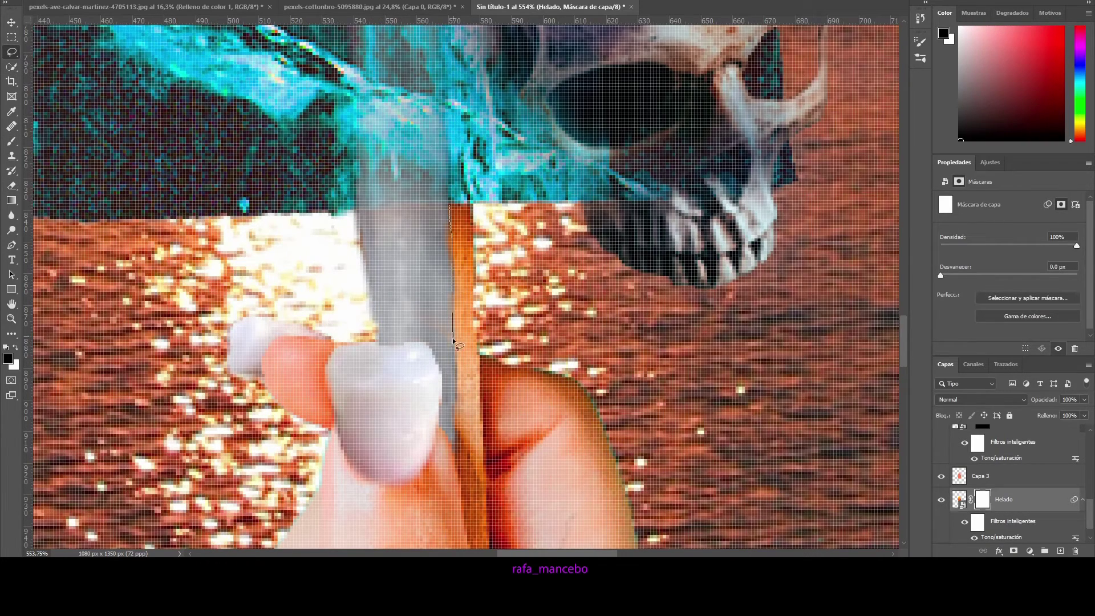
Spot-heal the pale spot and blemishes along the finger edge
key(j)
scroll(502, 281, up, 1)
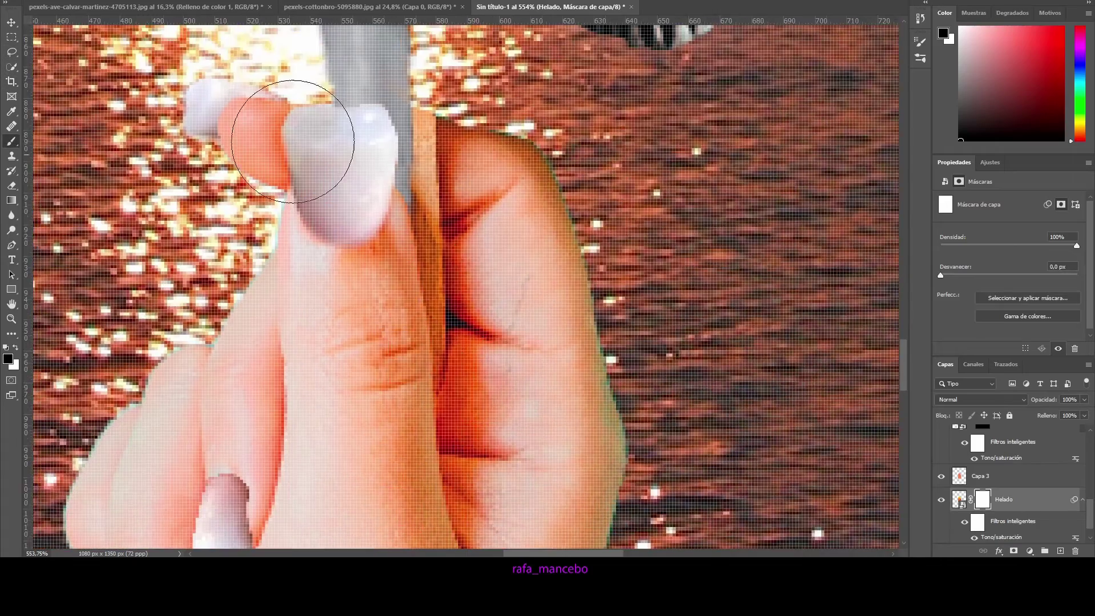
scroll(318, 135, up, 1)
key(alt+bracketright)
drag(508, 172, 469, 123)
key(bracketleft)
key(bracketleft)
key(bracketleft)
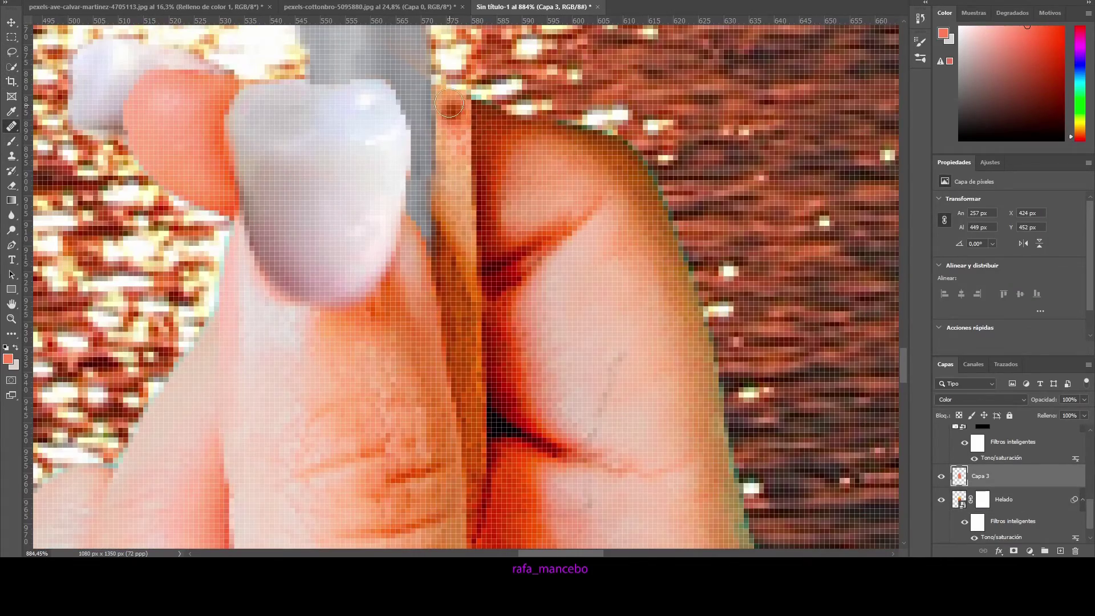
drag(485, 235, 455, 256)
scroll(496, 265, down, 4)
click(496, 264)
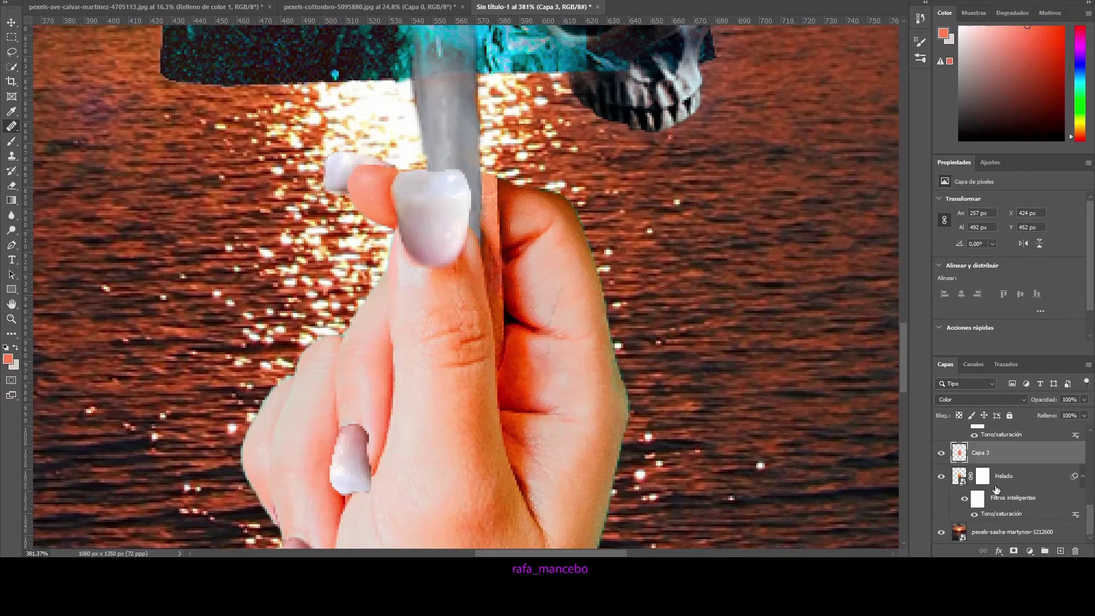
Adjust the healing brush settings and retouch the dark spot between the fingers
scroll(496, 265, down, 5)
scroll(487, 349, up, 4)
scroll(487, 349, up, 3)
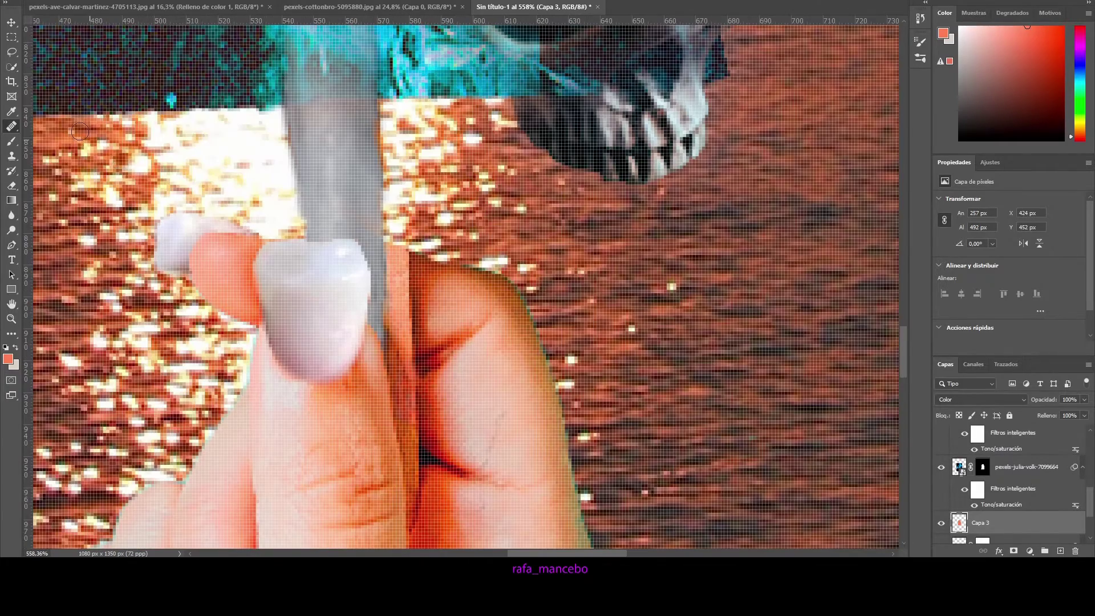
right_click(74, 35)
key(Return)
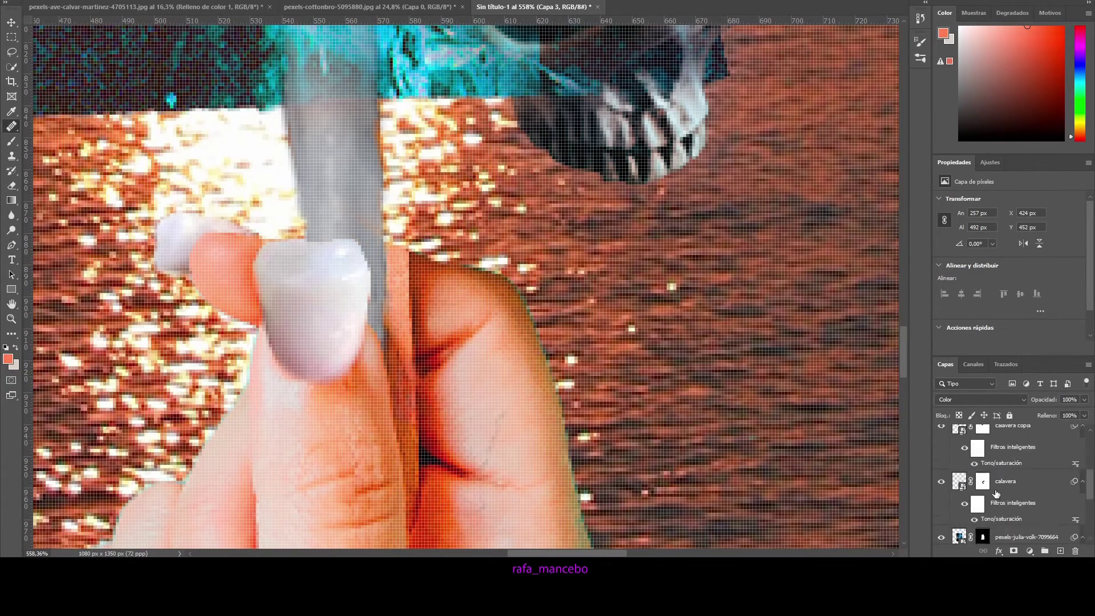
key(ctrl+])
key(ctrl+])
key(ctrl+0)
scroll(368, 358, up, 5)
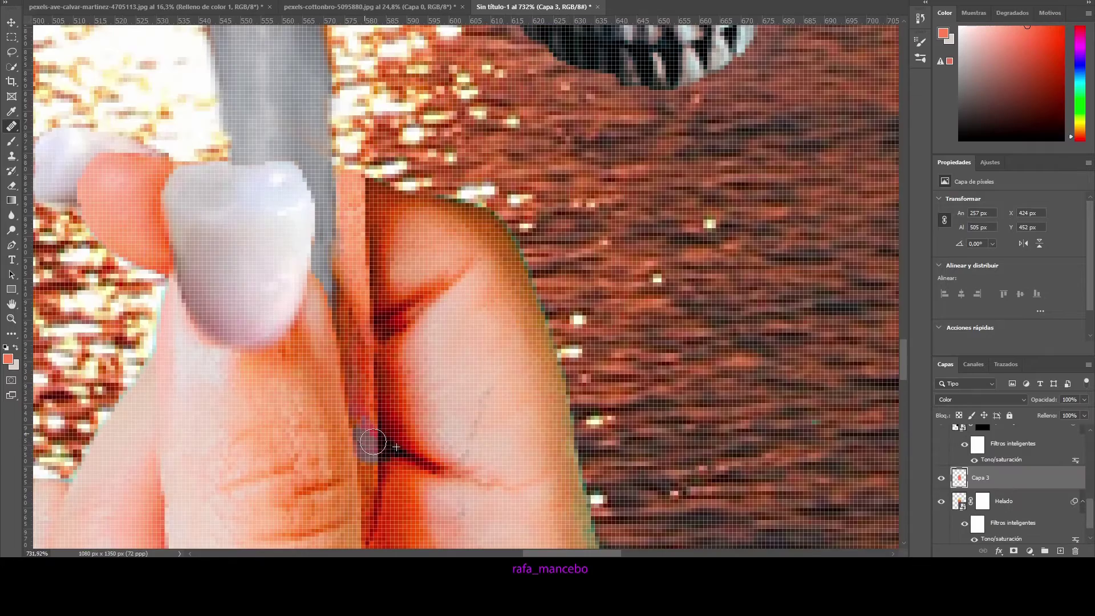
drag(373, 442, 368, 439)
scroll(388, 418, down, 5)
scroll(1021, 488, up, 3)
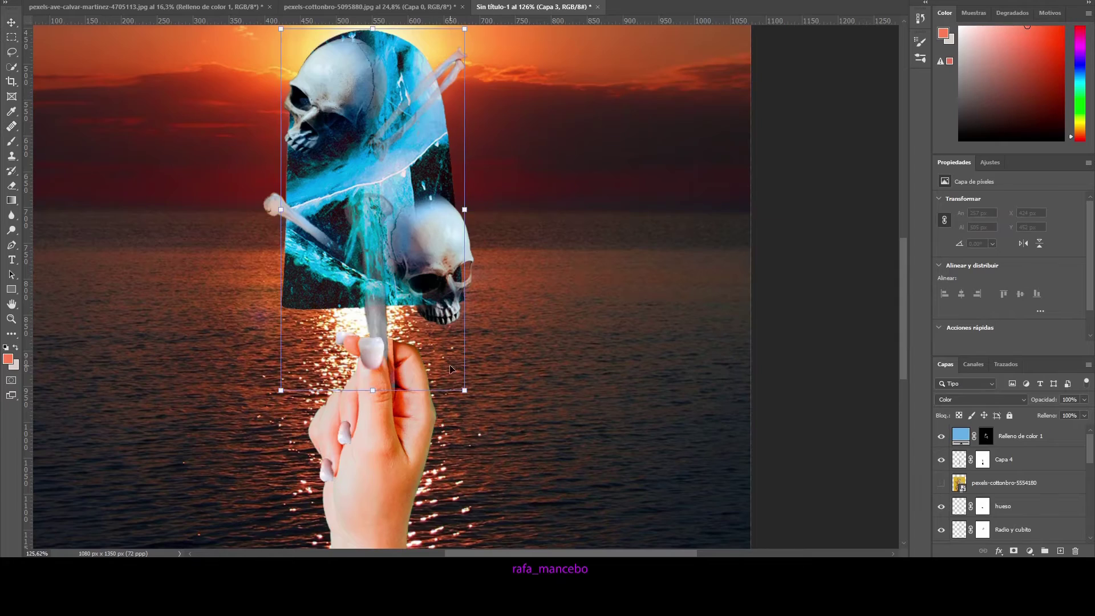
Rotate the grey stick layer Capa 4 by about -3°
click(1004, 459)
key(ctrl+t)
drag(423, 183, 416, 188)
key(Return)
scroll(205, 259, up, 5)
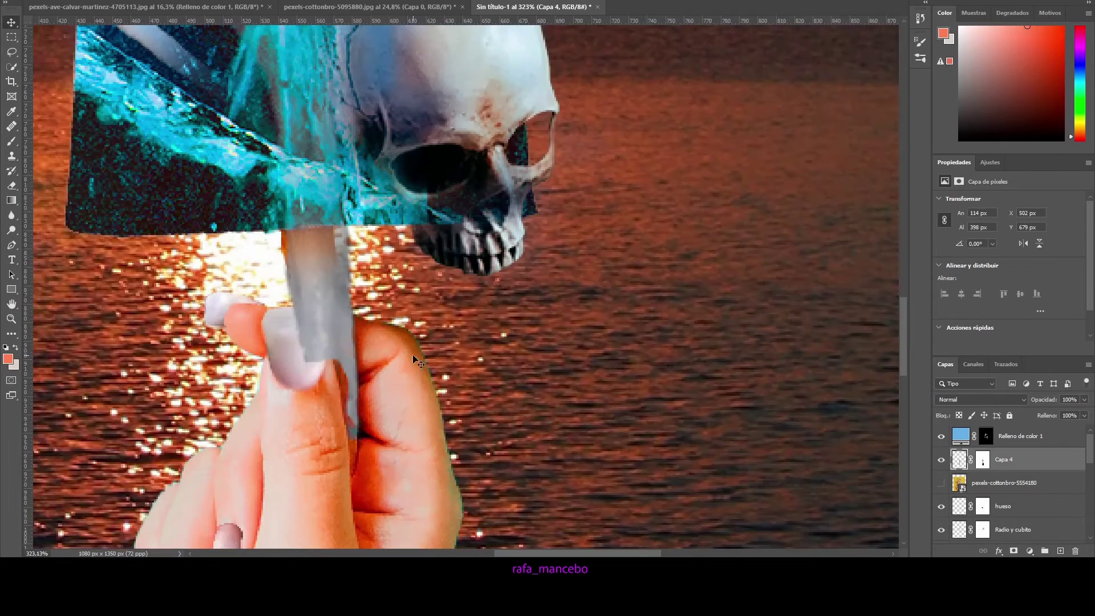
At 58% opacity, lasso the stick over the fingers and paint its mask, then restore full opacity
key(l)
key(5)
key(8)
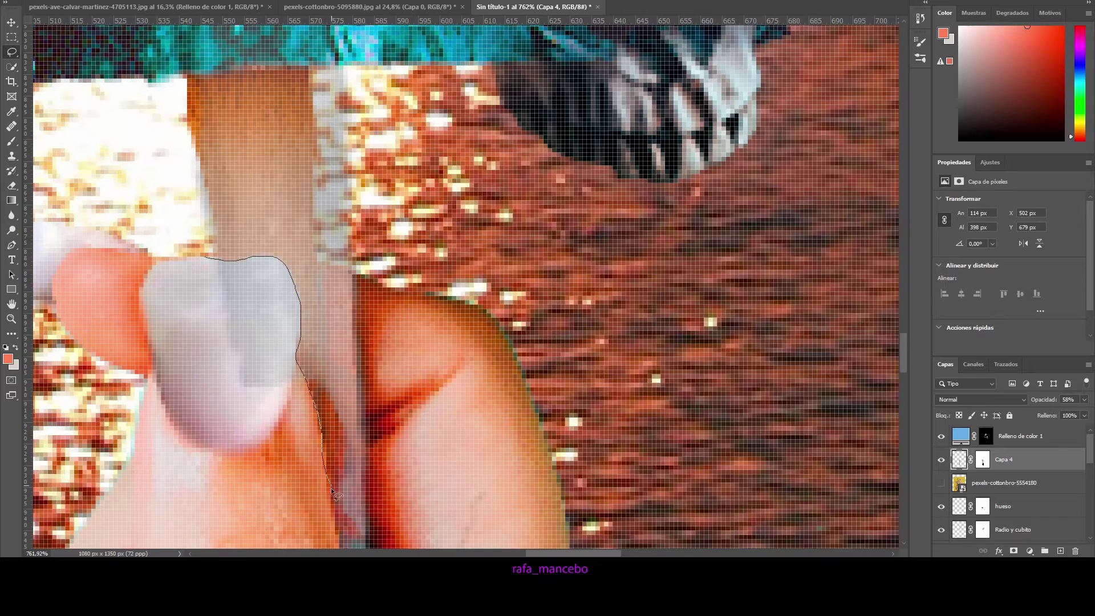
drag(334, 494, 405, 310)
scroll(405, 310, down, 5)
scroll(229, 171, down, 3)
key(d)
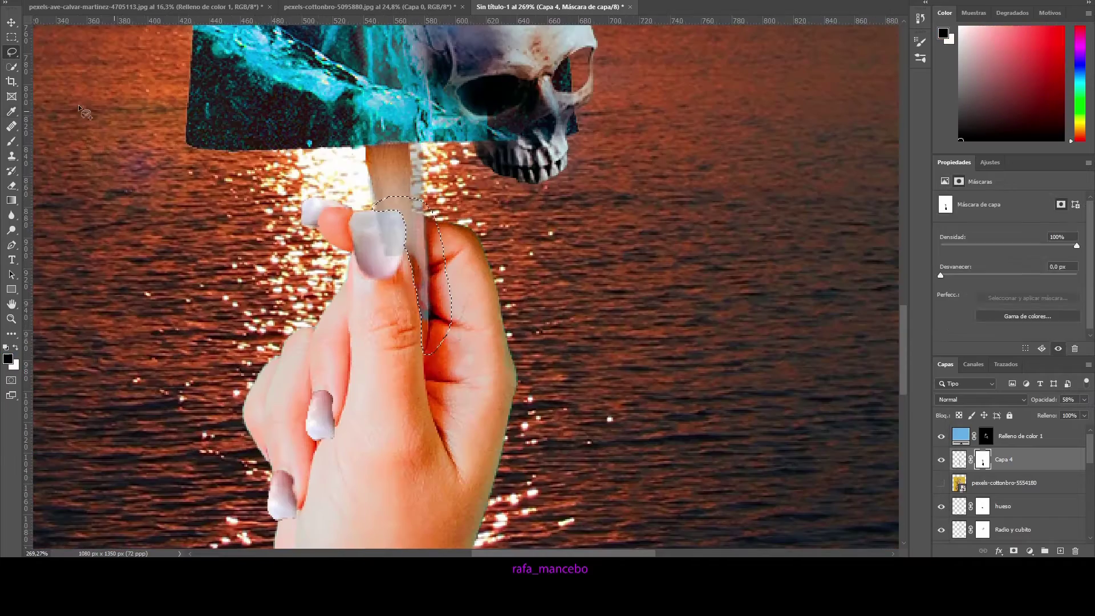
key(x)
key(b)
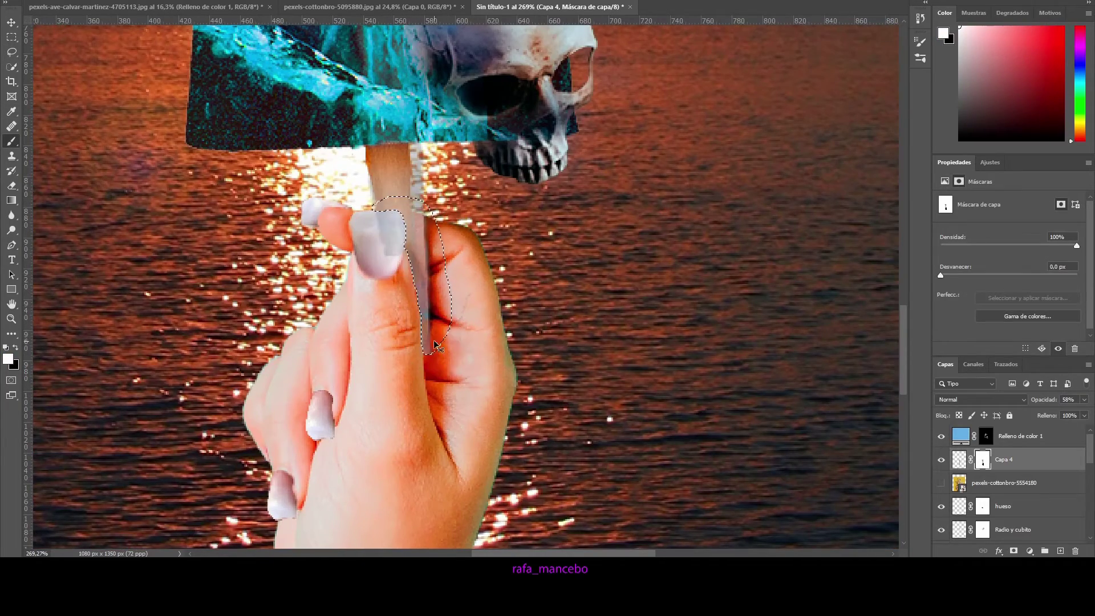
key(0)
scroll(436, 337, up, 3)
scroll(456, 256, down, 4)
key(ctrl+d)
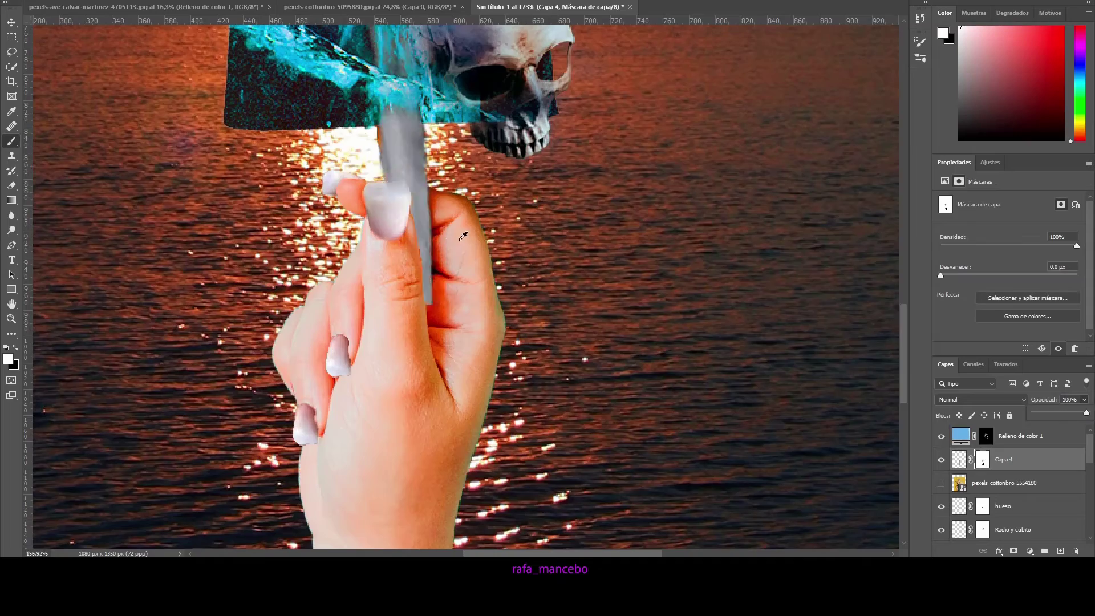
Select and paint the lower stick section visible on Capa 4's mask
alt+scroll(463, 235, up, 1)
alt+scroll(463, 236, up, 3)
drag(454, 324, 436, 370)
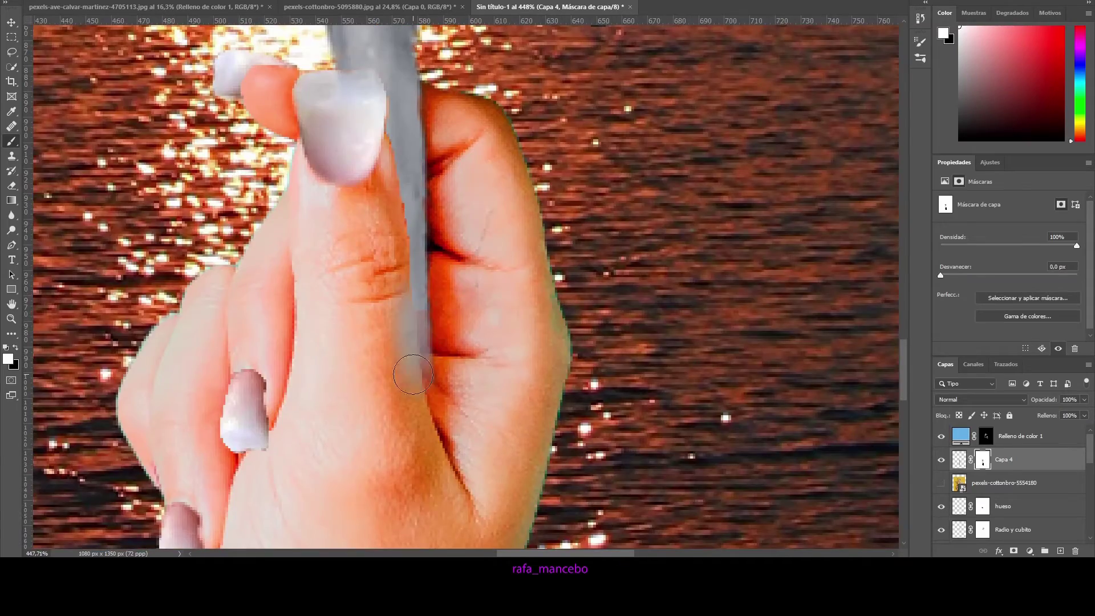
scroll(436, 370, up, 2)
key(w)
drag(466, 321, 400, 228)
key(b)
mouse_move(424, 320)
mouse_down()
mouse_move(415, 359)
mouse_move(393, 286)
mouse_up()
alt+scroll(432, 383, down, 2)
key(ctrl+d)
Set the brush to black and target the Relleno de color 1 fill mask
key(x)
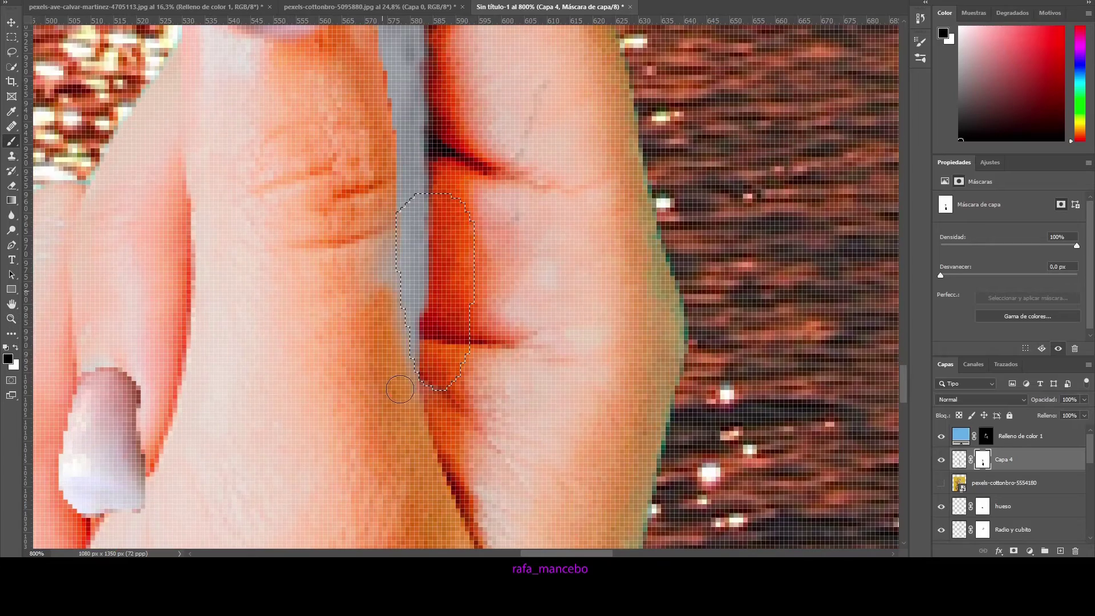
alt+scroll(402, 273, up, 3)
alt+scroll(389, 238, down, 5)
alt+scroll(369, 298, up, 5)
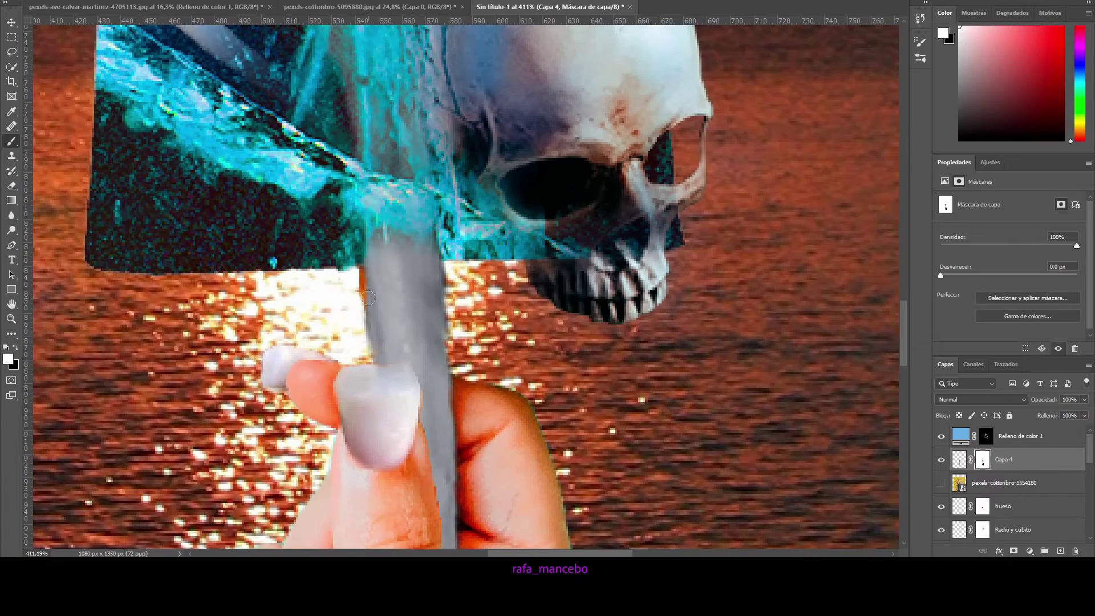
alt+scroll(453, 277, down, 5)
alt+scroll(255, 188, down, 1)
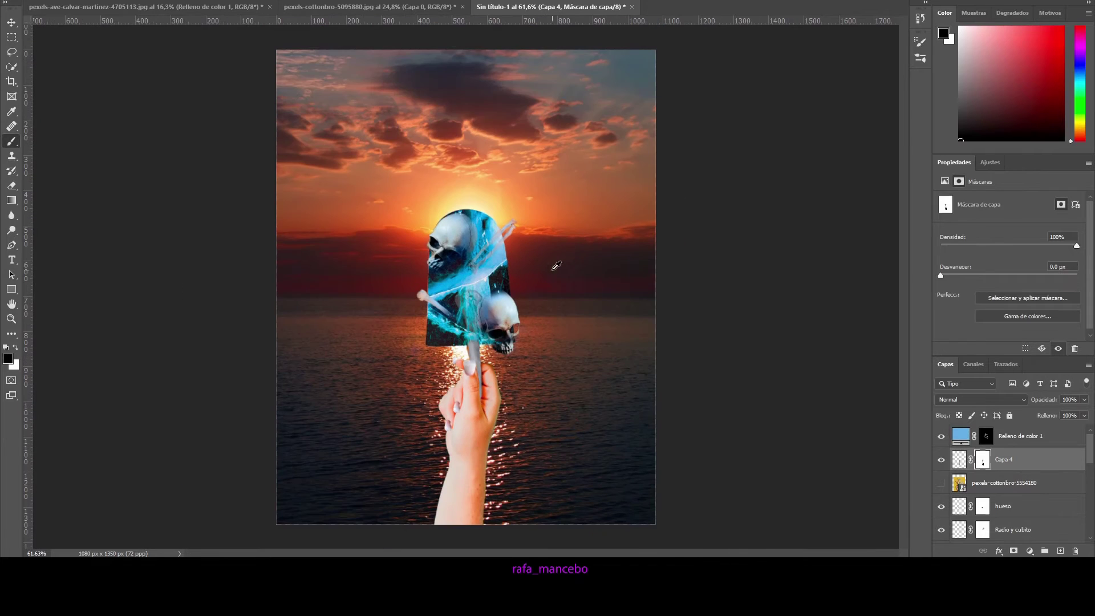
key(alt+bracketright)
Hide the sunset background layer and zoom in to inspect the thumb
alt+scroll(466, 399, up, 2)
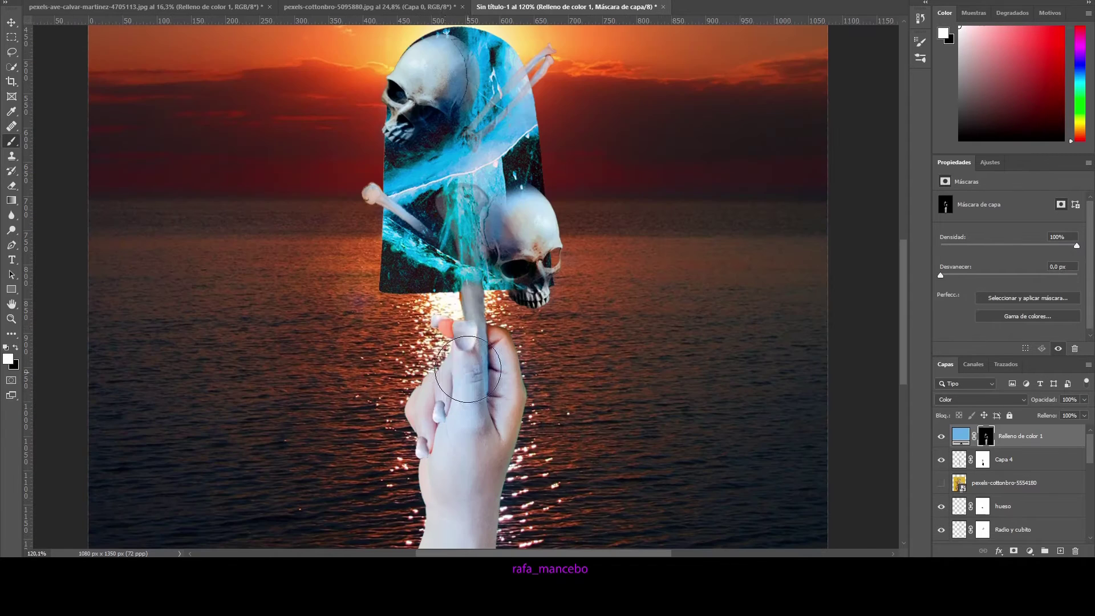
alt+scroll(479, 456, down, 3)
scroll(1003, 484, down, 5)
click(941, 532)
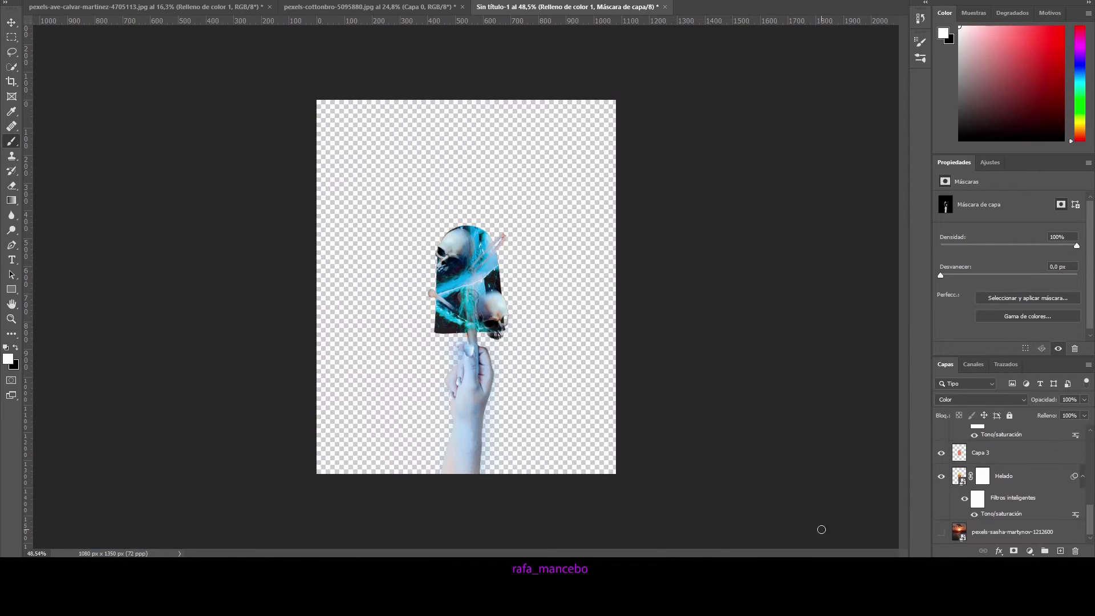
alt+scroll(435, 295, up, 4)
click(479, 290)
key(x)
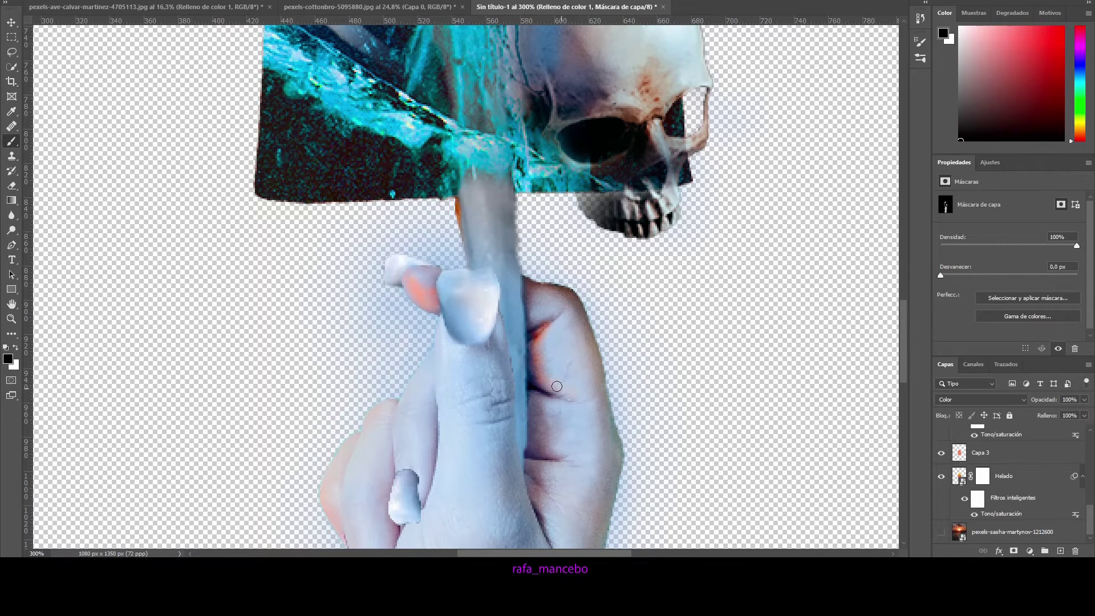
scroll(493, 328, down, 3)
scroll(527, 380, down, 5)
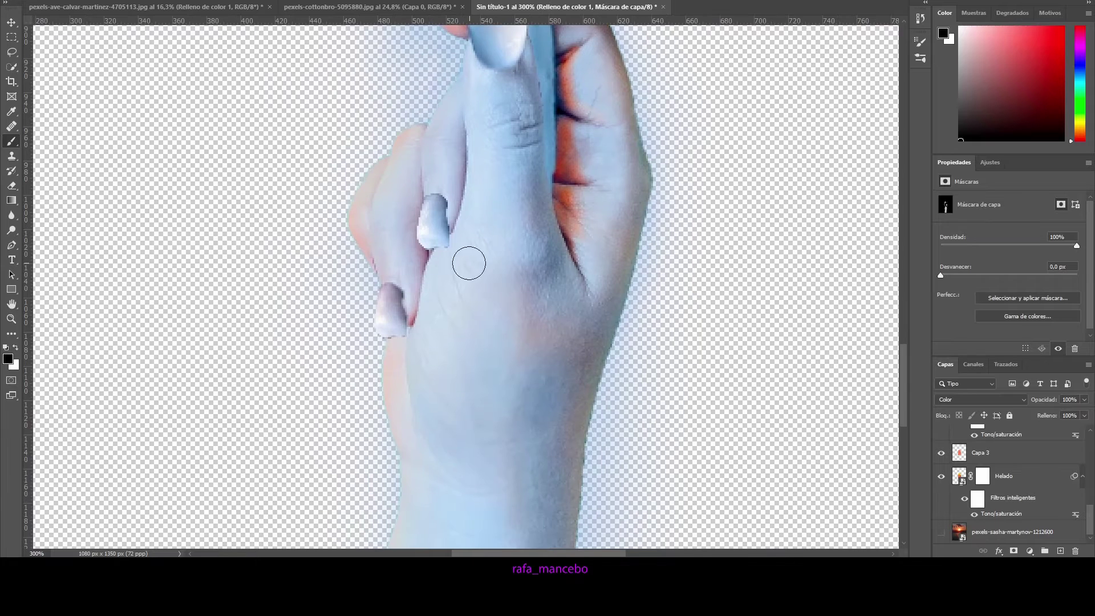
key(ctrl+0)
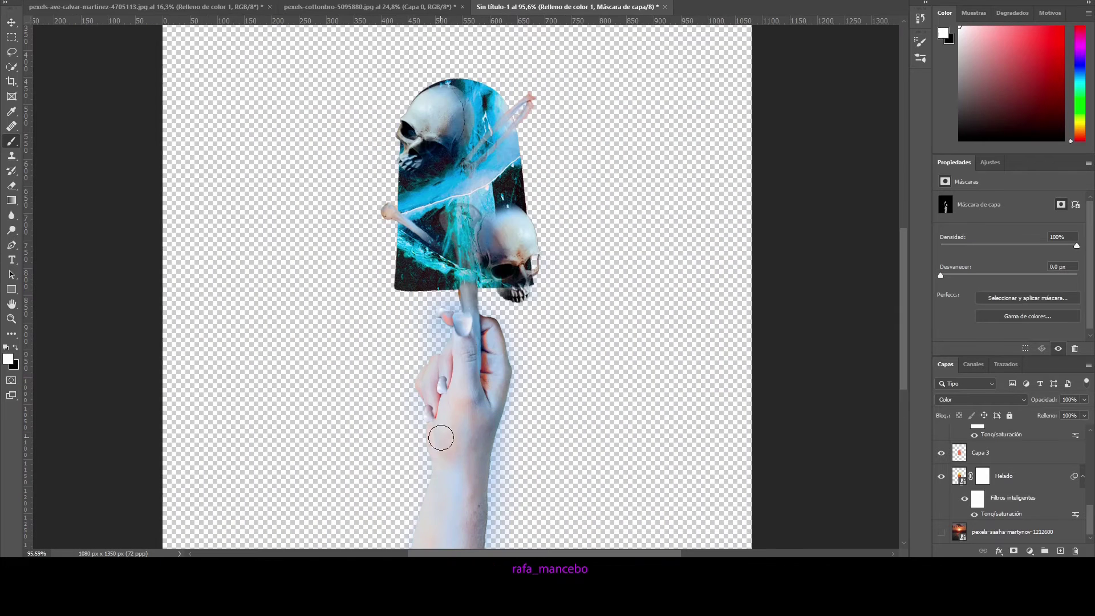
On the blue glow mask, fill the inverted hand selection to clear the halo
scroll(440, 437, up, 2)
scroll(473, 428, up, 2)
scroll(472, 428, up, 2)
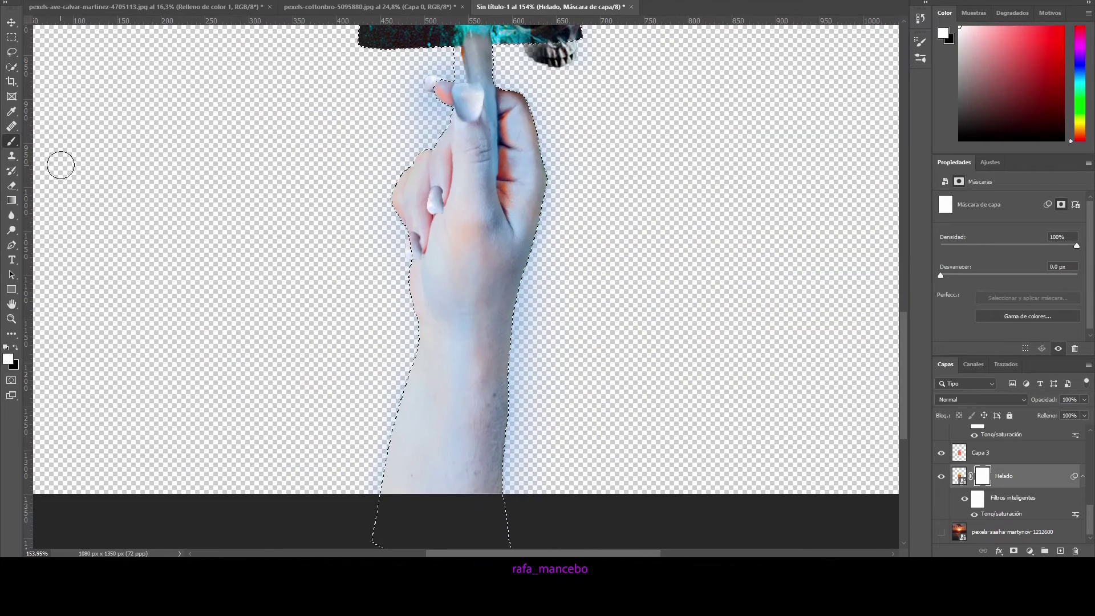
key(alt+shift+bracketright)
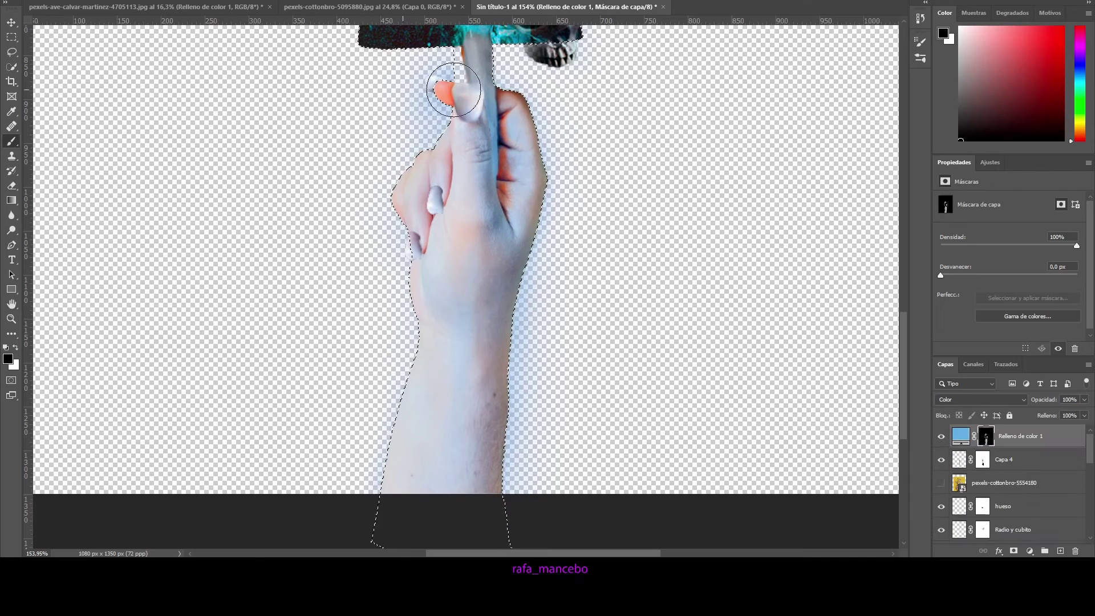
key(ctrl+shift+i)
key(alt+BackSpace)
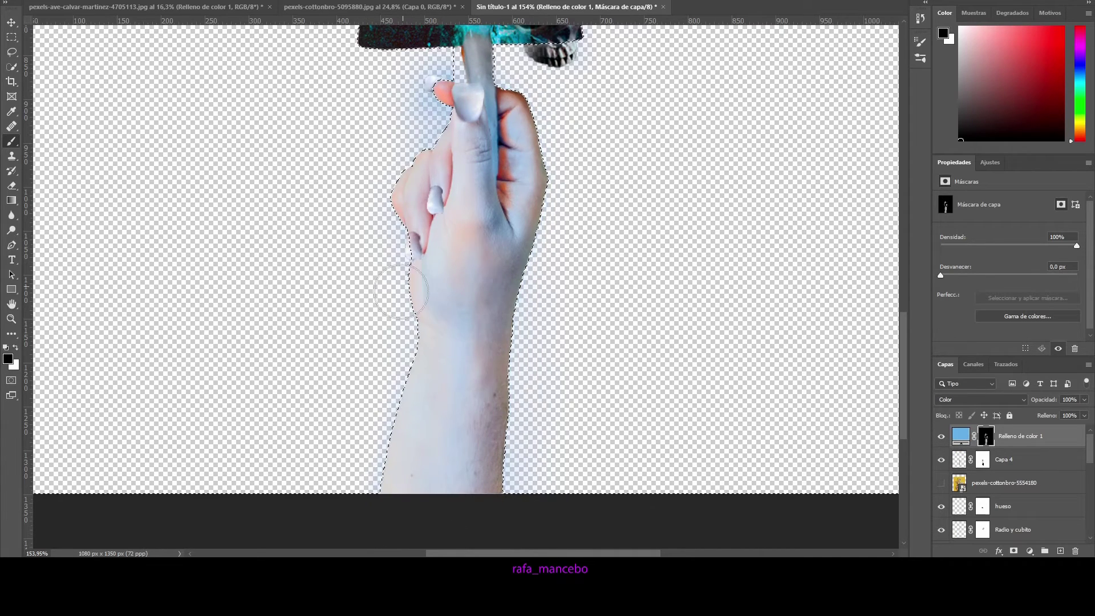
scroll(558, 271, down, 5)
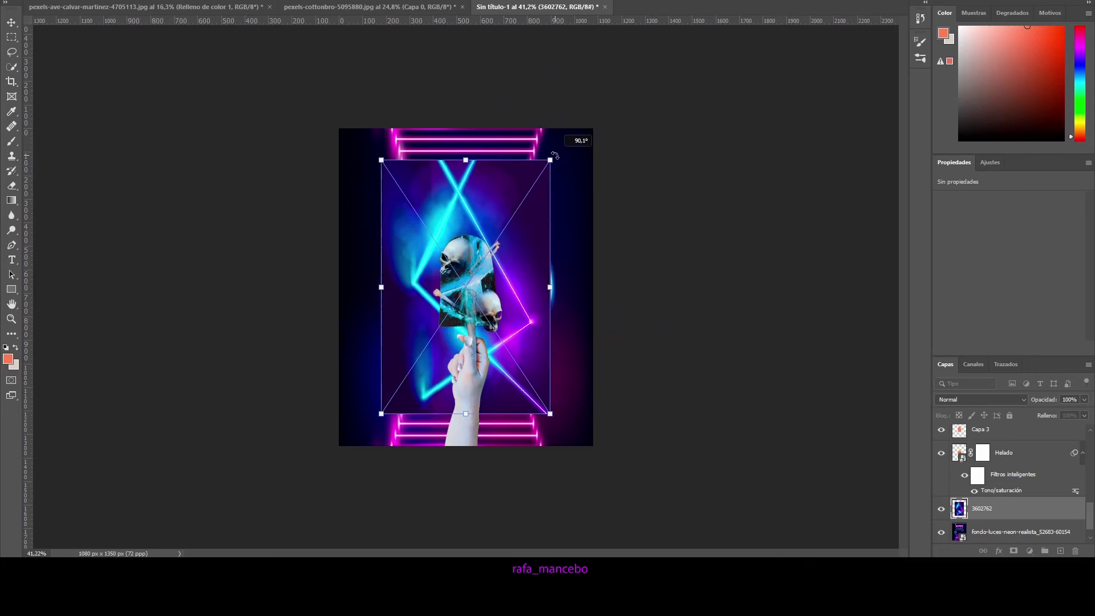
Rotate image 3602762 by 90°, scale it to cover the canvas, and delete the old photo layer
drag(549, 159, 556, 154)
drag(381, 413, 299, 538)
key(b)
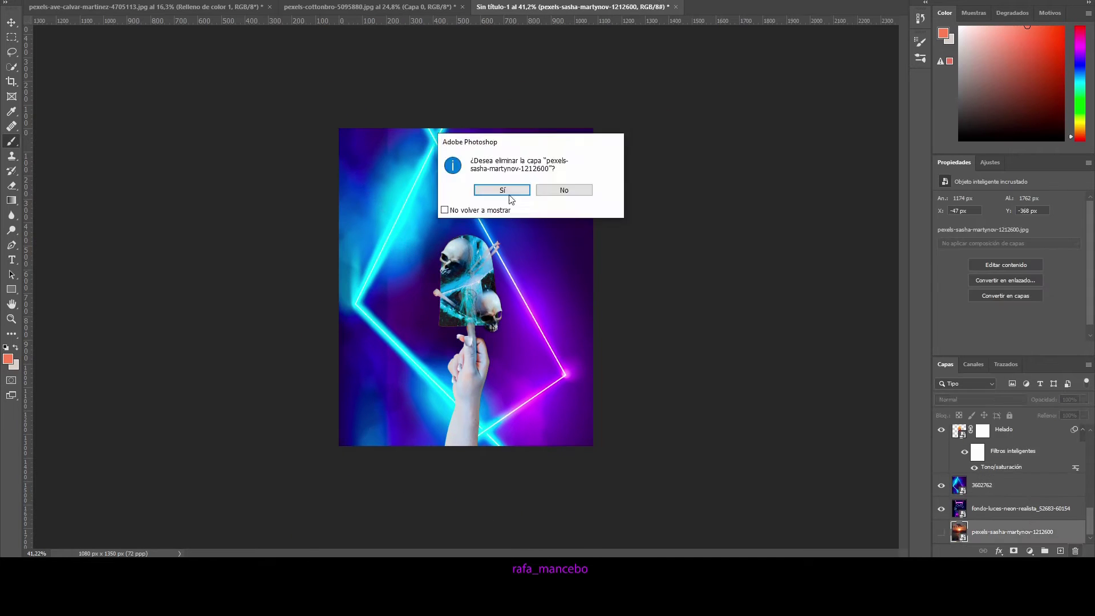
key(Return)
key(ctrl+0)
key(ctrl+g)
Add a purple Solid Color fill layer and invert its mask to black
click(1029, 551)
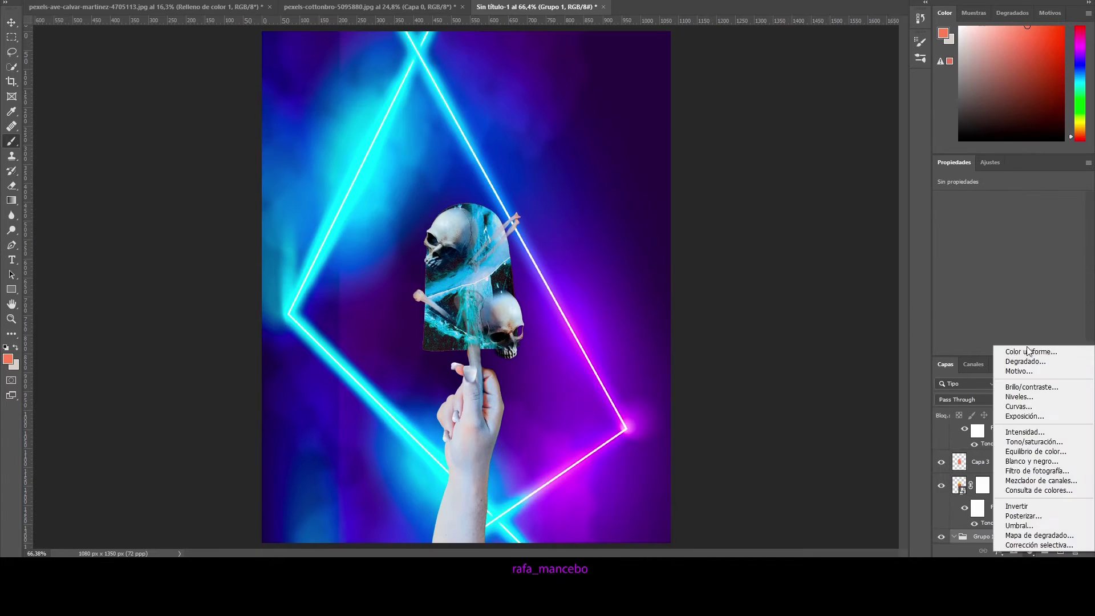
click(969, 350)
key(Escape)
click(1030, 551)
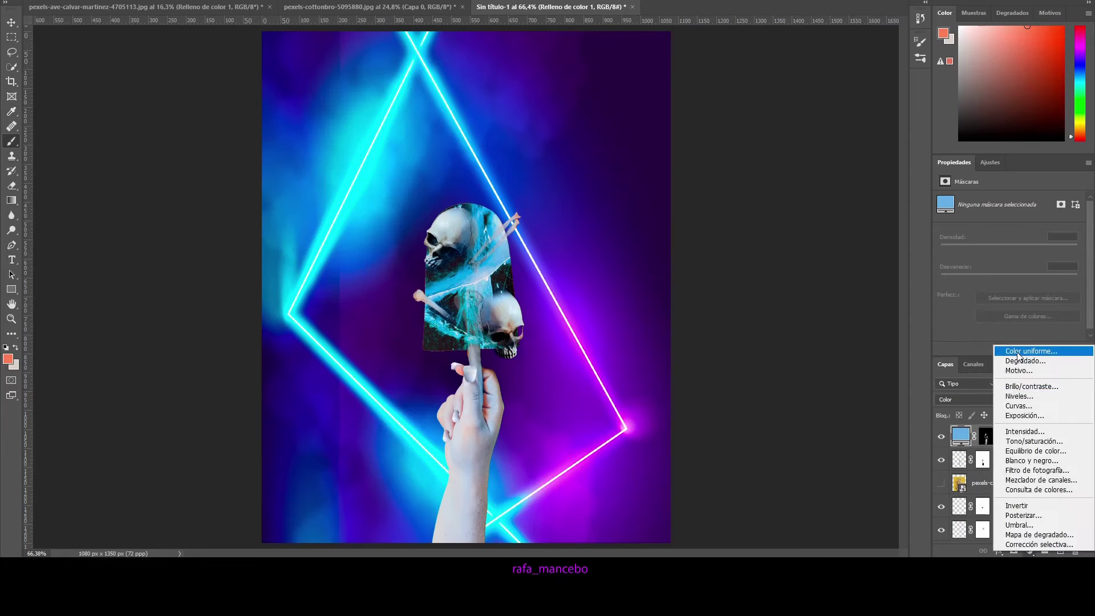
click(969, 350)
double_click(969, 434)
click(394, 125)
click(553, 90)
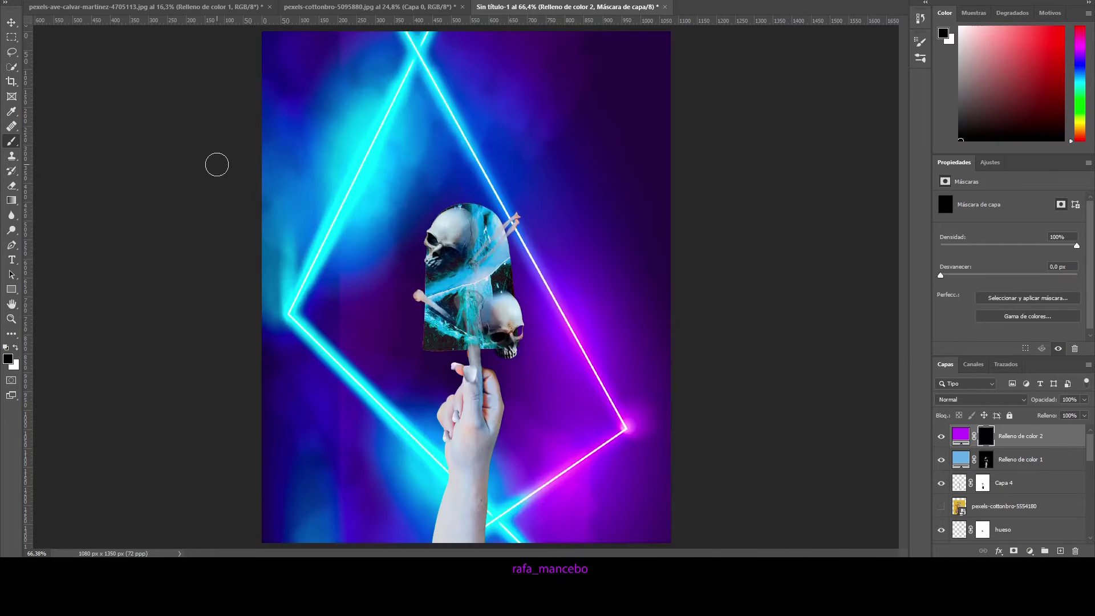
key(ctrl+i)
scroll(553, 298, up, 3)
key(x)
Paint purple glow onto the mask along the skull, jaw and bone edges
drag(553, 298, 570, 340)
scroll(564, 320, up, 3)
mouse_move(513, 222)
mouse_down()
mouse_move(576, 342)
mouse_move(524, 428)
mouse_move(517, 264)
mouse_up()
scroll(517, 264, down, 3)
drag(531, 302, 508, 371)
scroll(325, 359, down, 3)
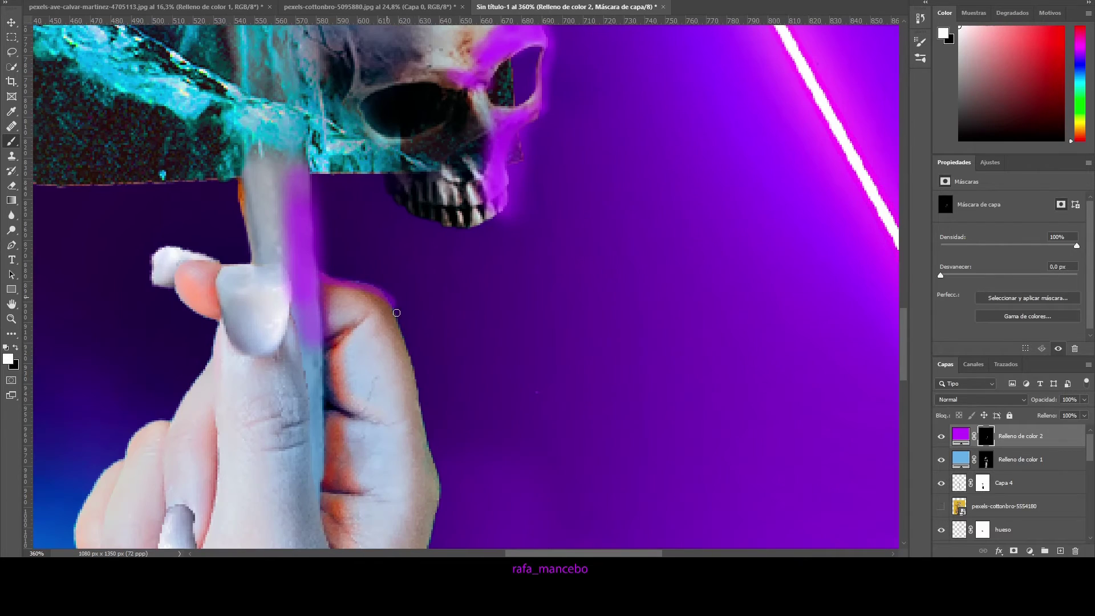
drag(419, 405, 394, 298)
key(x)
scroll(394, 298, down, 2)
scroll(399, 319, down, 3)
key(x)
key(ctrl+0)
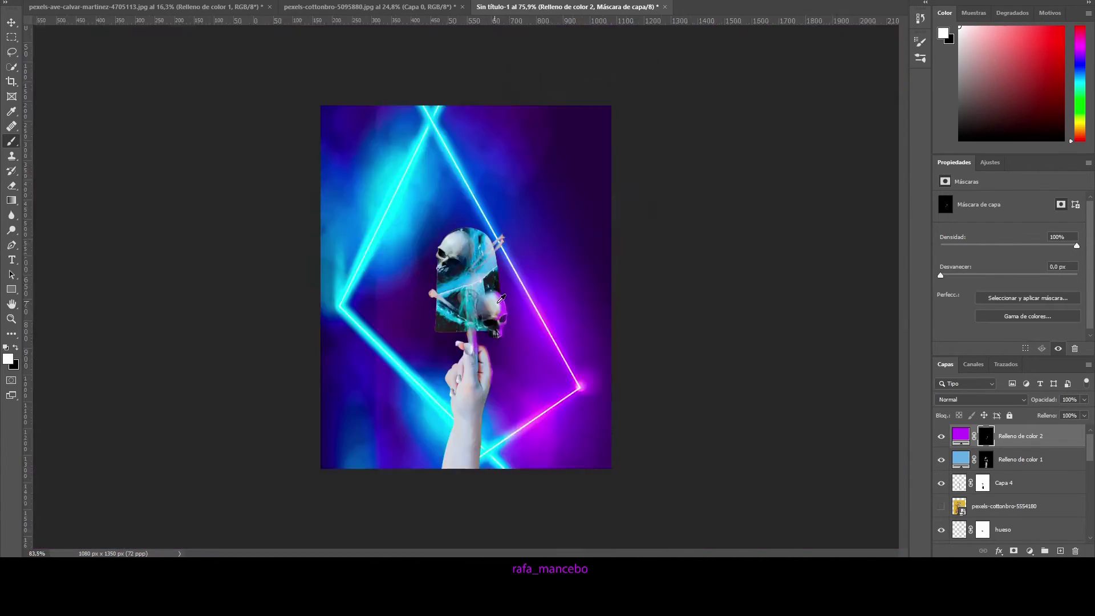
scroll(475, 312, up, 5)
scroll(475, 312, down, 2)
Paint purple glow along the hand's right edge and remove the stray strip beside the skull
drag(456, 182, 464, 311)
scroll(529, 296, down, 2)
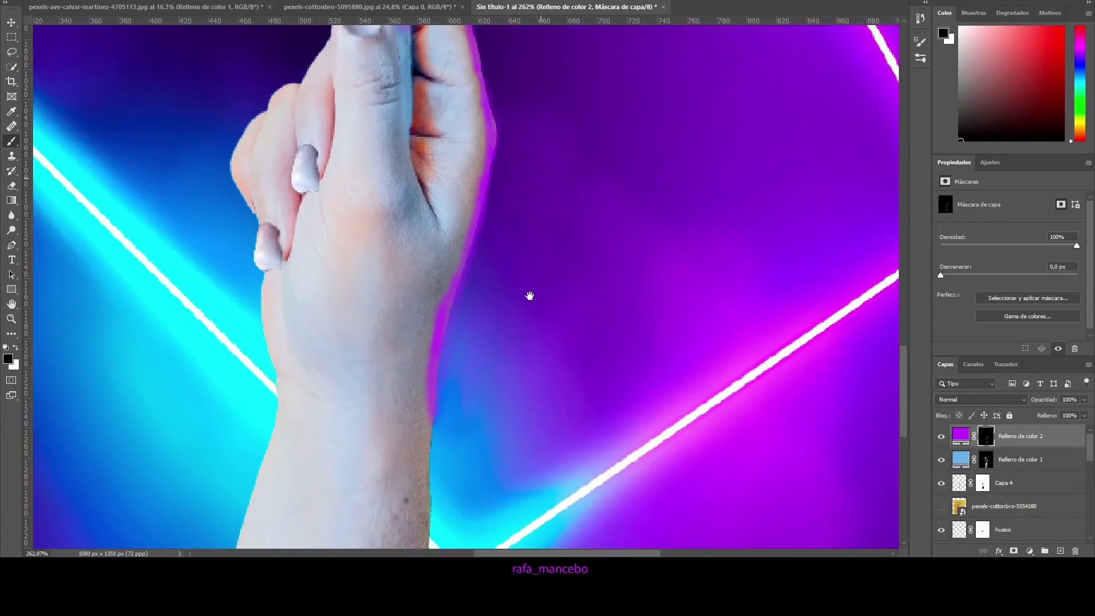
scroll(549, 211, down, 2)
key(x)
scroll(550, 211, up, 2)
key(ctrl+0)
scroll(462, 285, up, 3)
key(x)
mouse_move(541, 231)
mouse_down()
mouse_move(556, 328)
mouse_move(550, 233)
mouse_up()
key(x)
drag(539, 182, 545, 240)
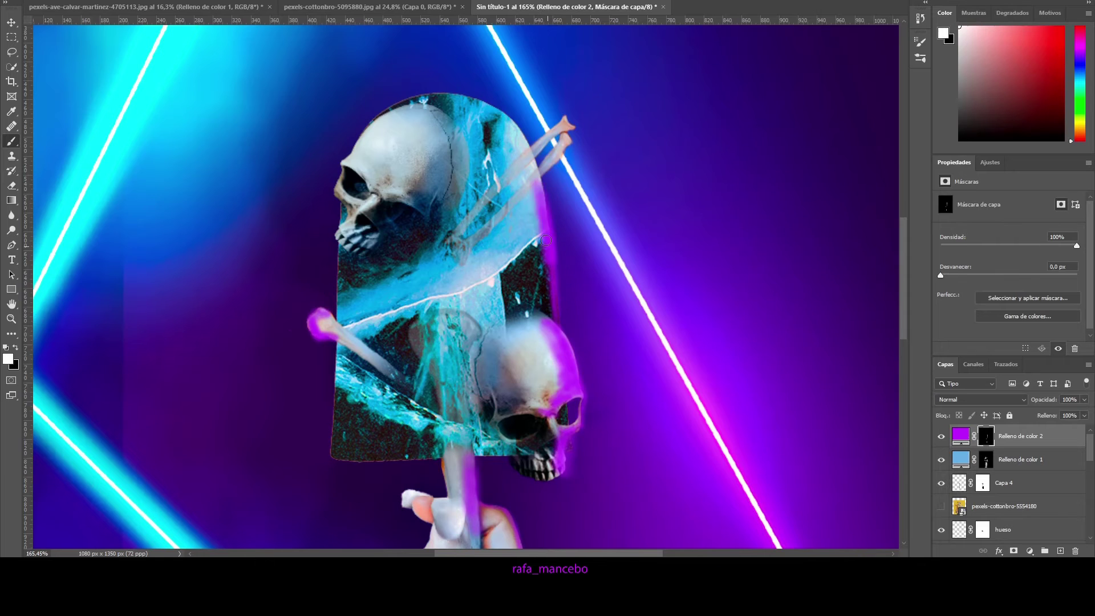
scroll(462, 227, down, 1)
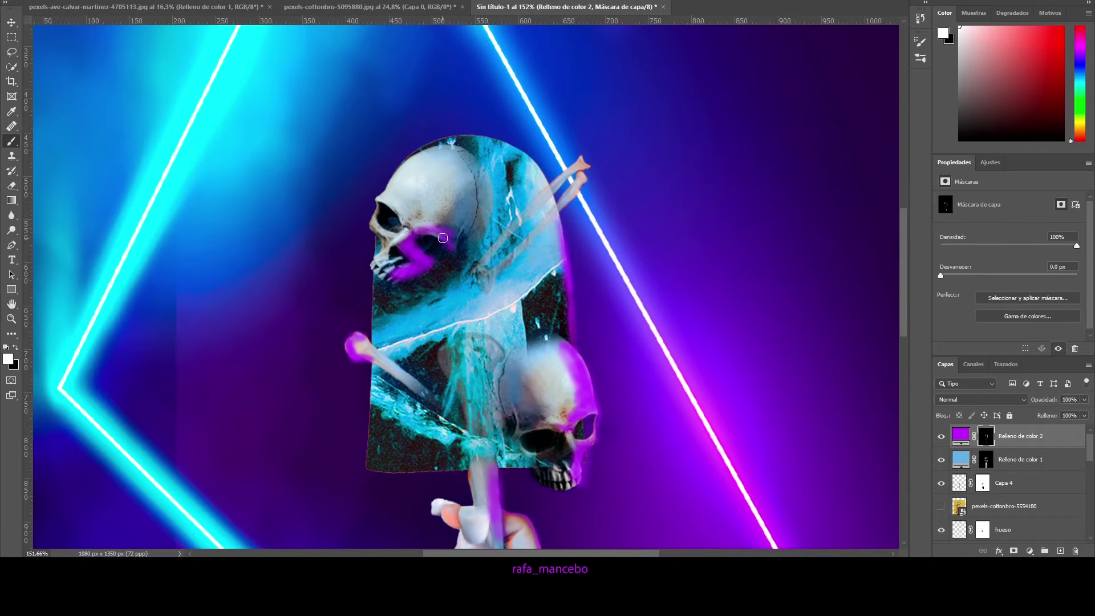
Set the purple fill's blend mode to Color and review the glow
click(981, 400)
click(964, 540)
scroll(561, 342, down, 2)
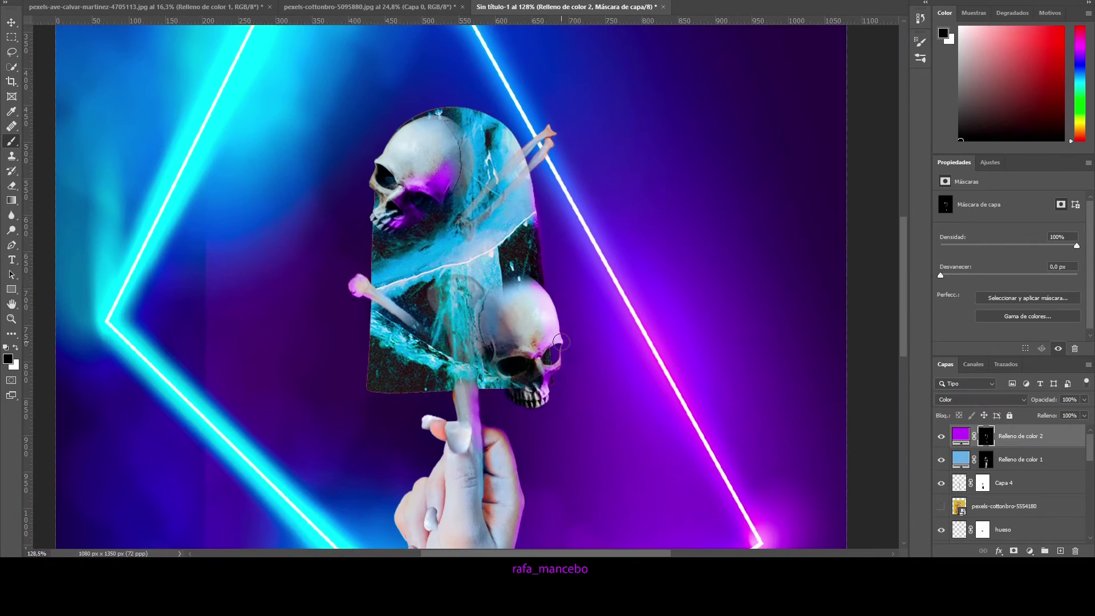
scroll(318, 219, up, 1)
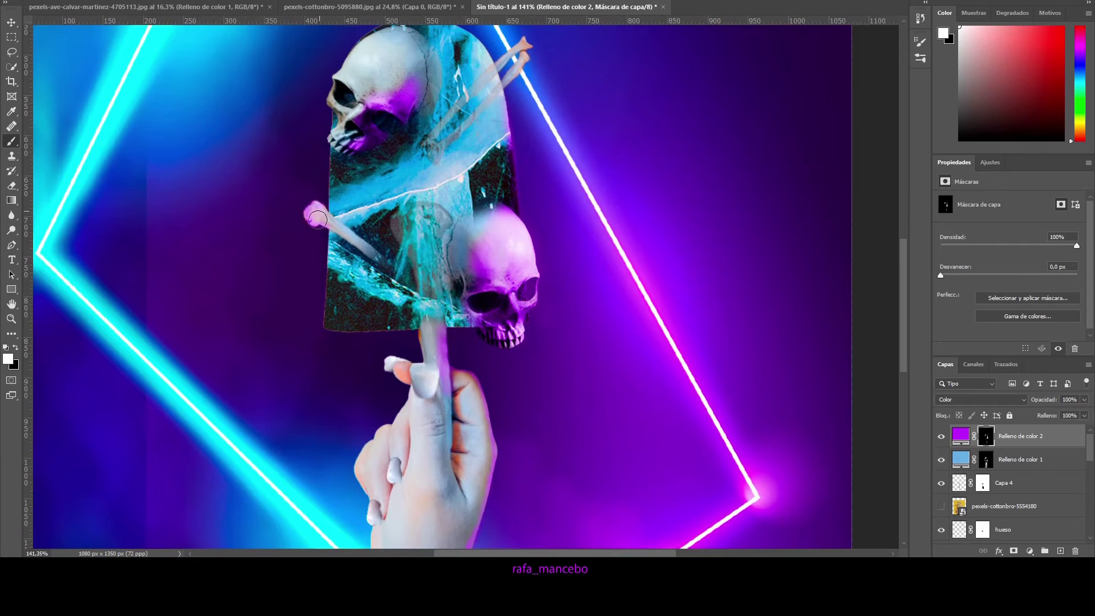
key(x)
scroll(504, 94, up, 7)
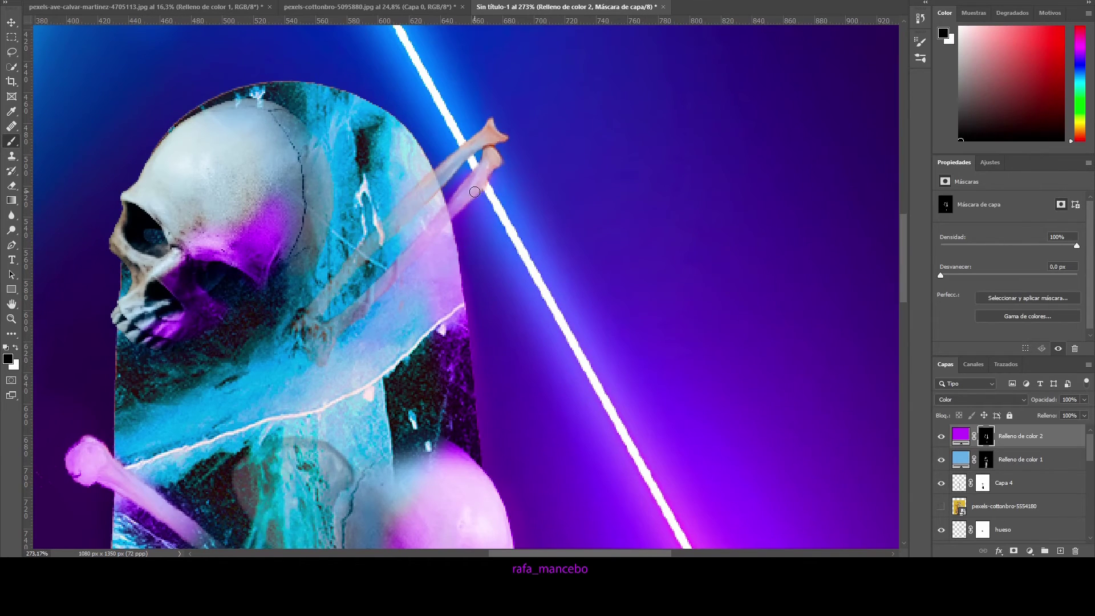
scroll(496, 178, down, 10)
key(x)
scroll(438, 252, up, 6)
scroll(438, 252, up, 3)
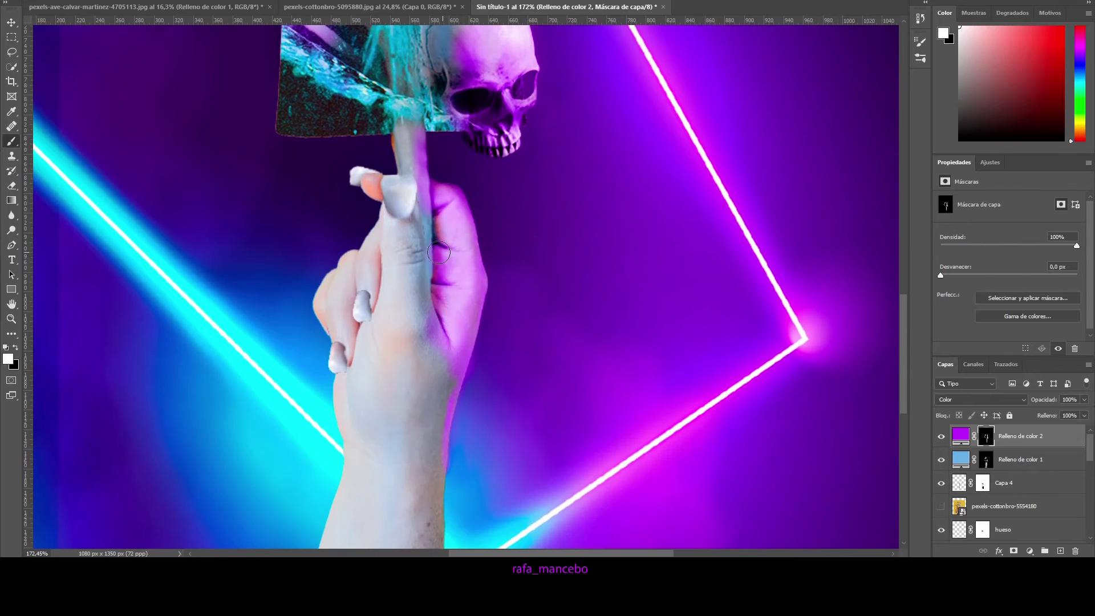
scroll(449, 408, down, 3)
scroll(450, 409, up, 3)
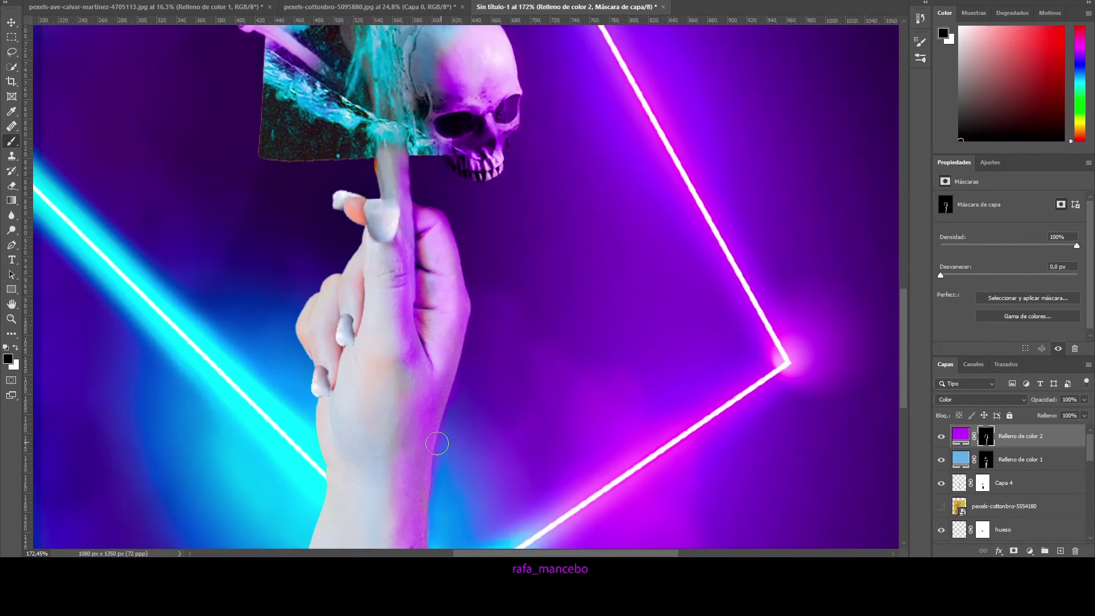
scroll(514, 342, down, 2)
scroll(573, 273, down, 3)
Add a third solid colour fill layer with its mask inverted to black
key(Return)
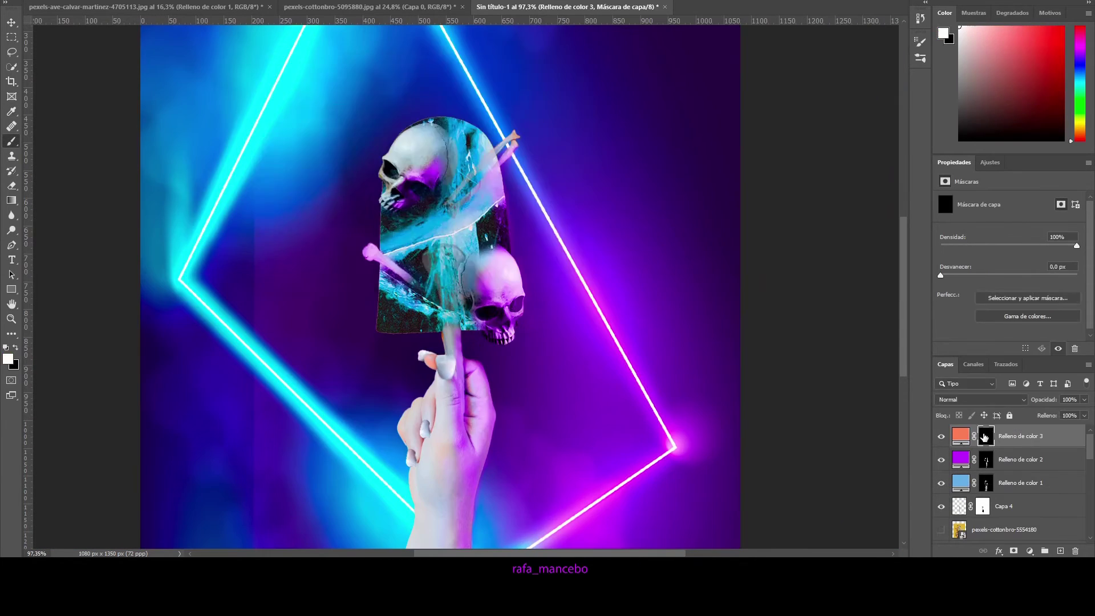
key(ctrl+i)
scroll(516, 198, up, 3)
scroll(542, 192, up, 5)
key(x)
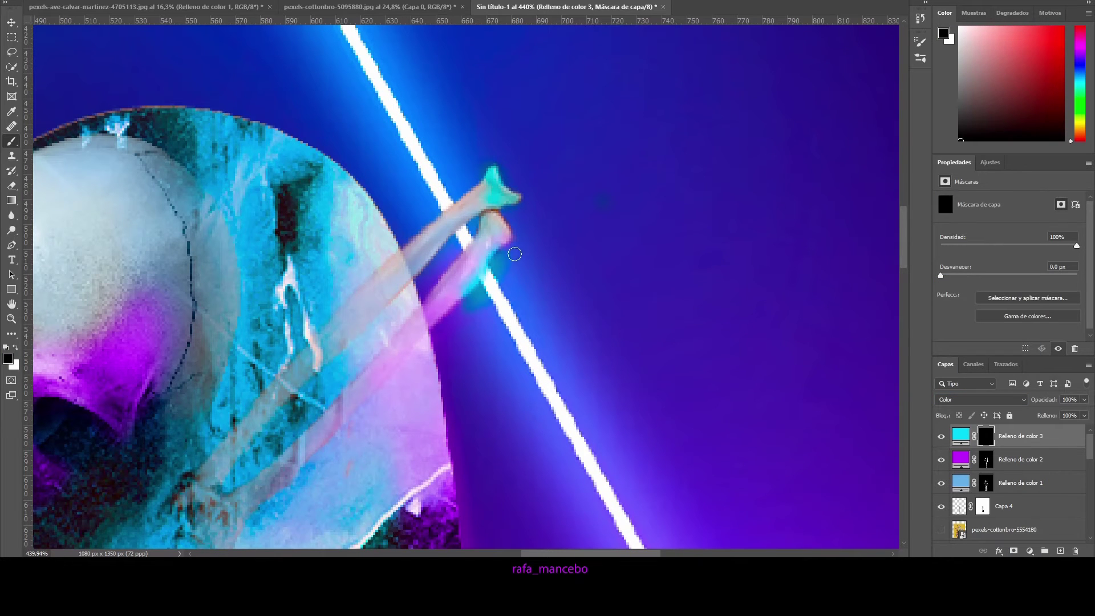
key(x)
alt+scroll(572, 184, down, 5)
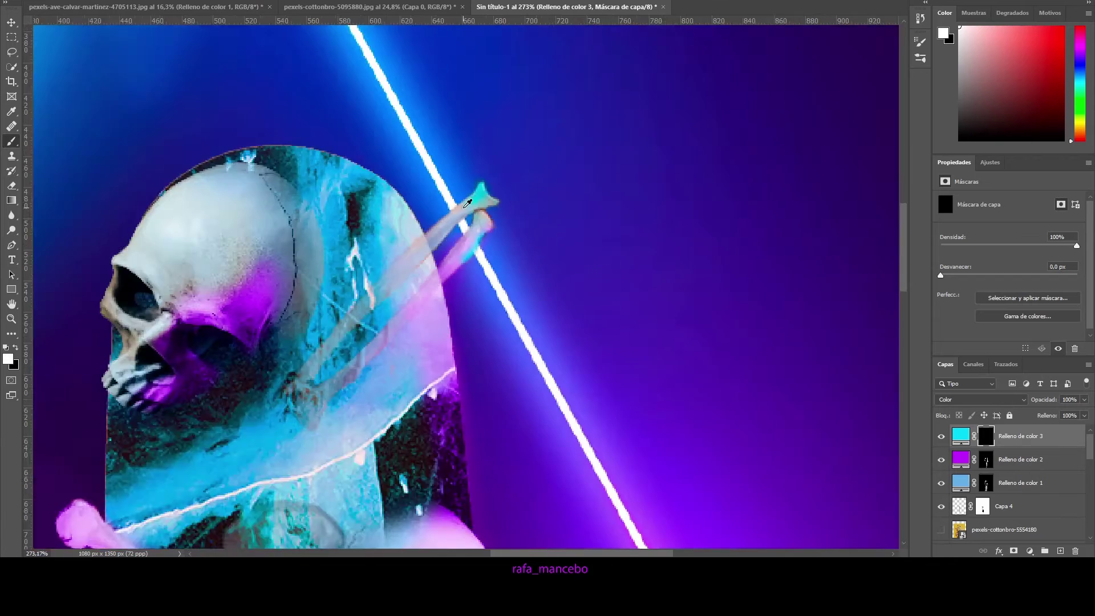
alt+scroll(438, 278, down, 3)
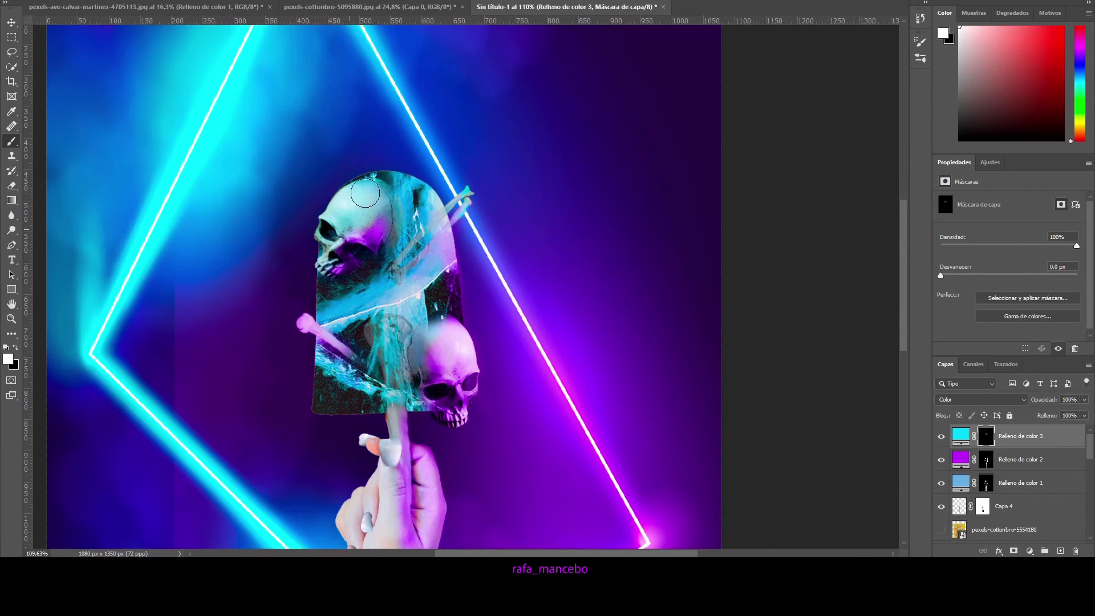
alt+scroll(415, 320, down, 2)
alt+scroll(415, 320, up, 2)
Pan to the hand and switch to the purple glow layer's mask
drag(536, 457, 536, 308)
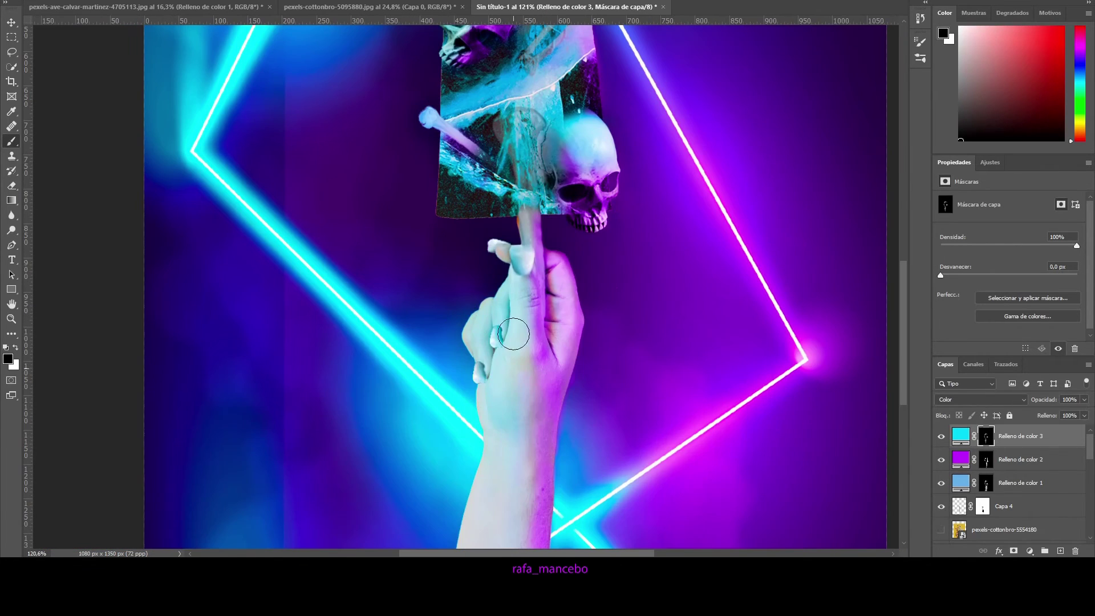
drag(540, 417, 540, 285)
alt+scroll(494, 337, up, 2)
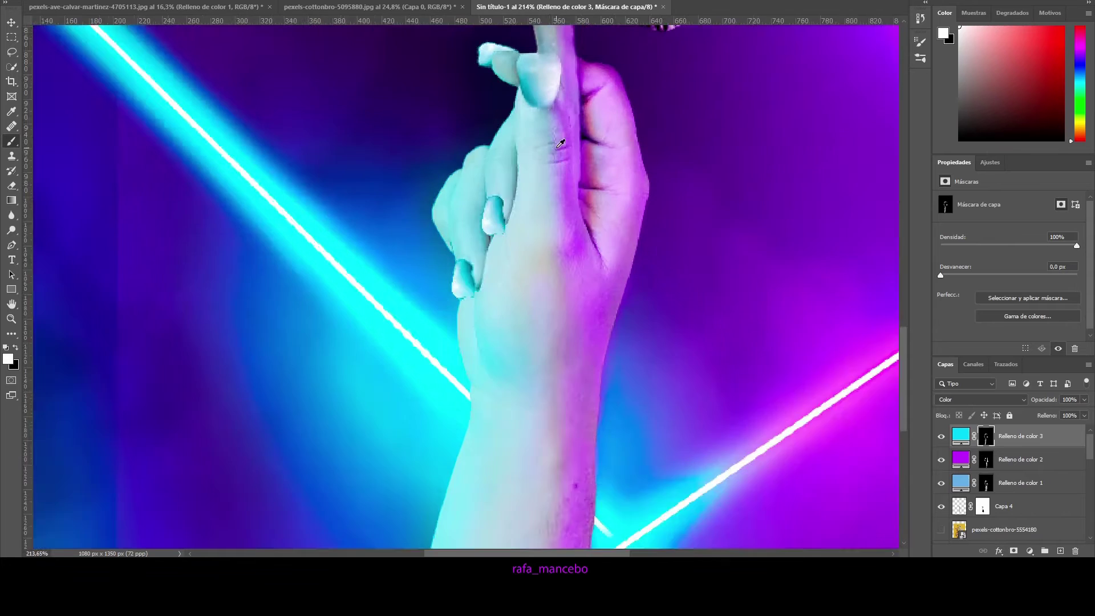
alt+scroll(532, 186, up, 2)
key(alt+bracketleft)
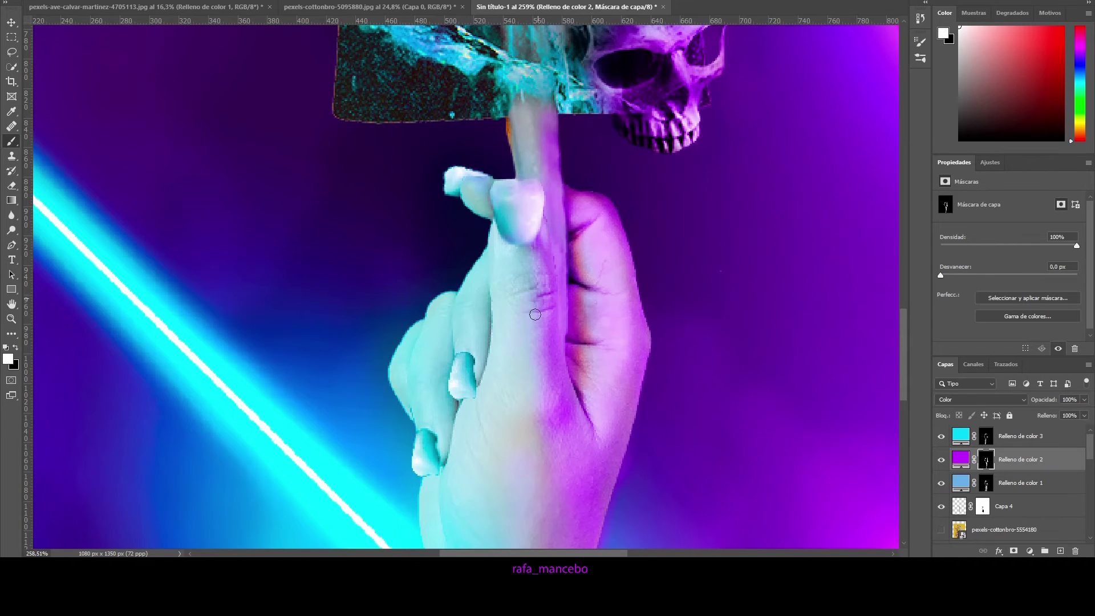
alt+scroll(535, 315, down, 3)
alt+scroll(518, 285, down, 3)
alt+scroll(504, 480, down, 2)
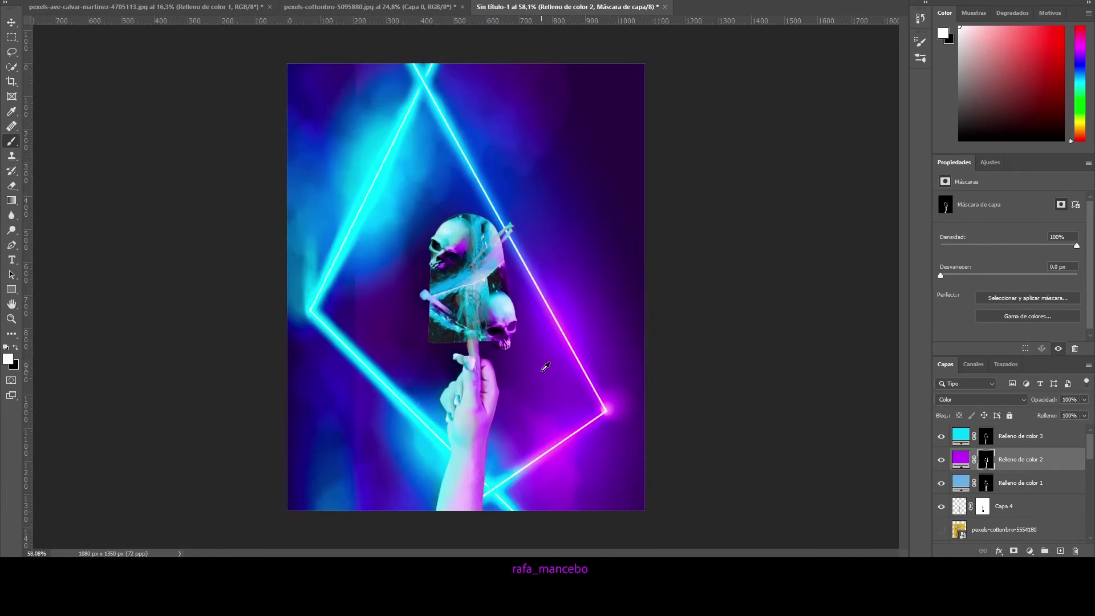
alt+scroll(392, 409, up, 4)
alt+scroll(366, 428, down, 4)
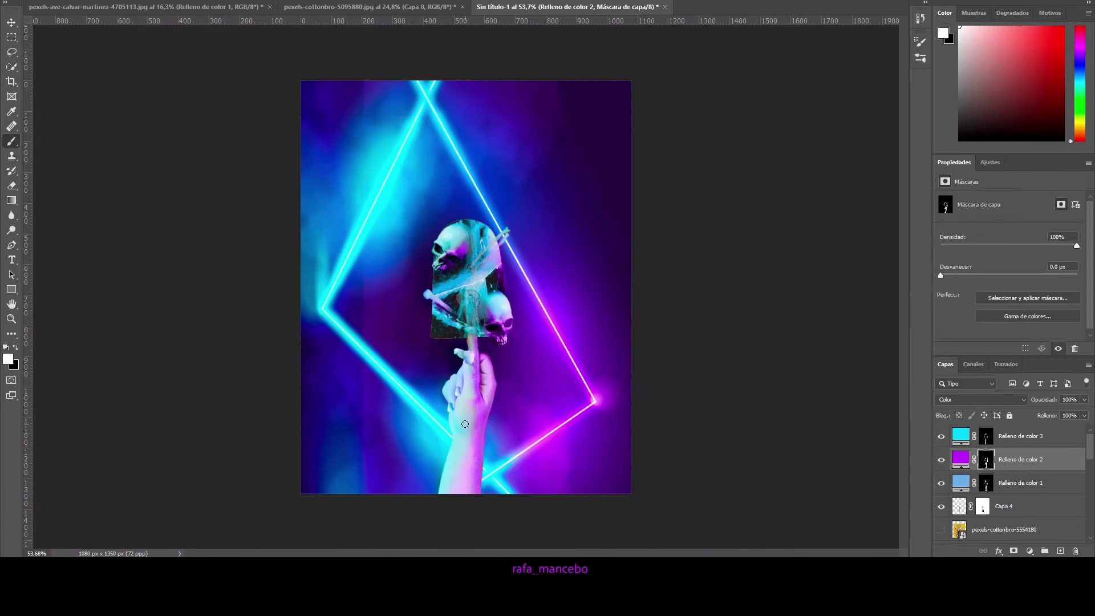
alt+scroll(379, 428, up, 3)
Switch between the cyan and purple glow layers to compare the hand's tint
key(x)
key(alt+bracketright)
key(alt+bracketleft)
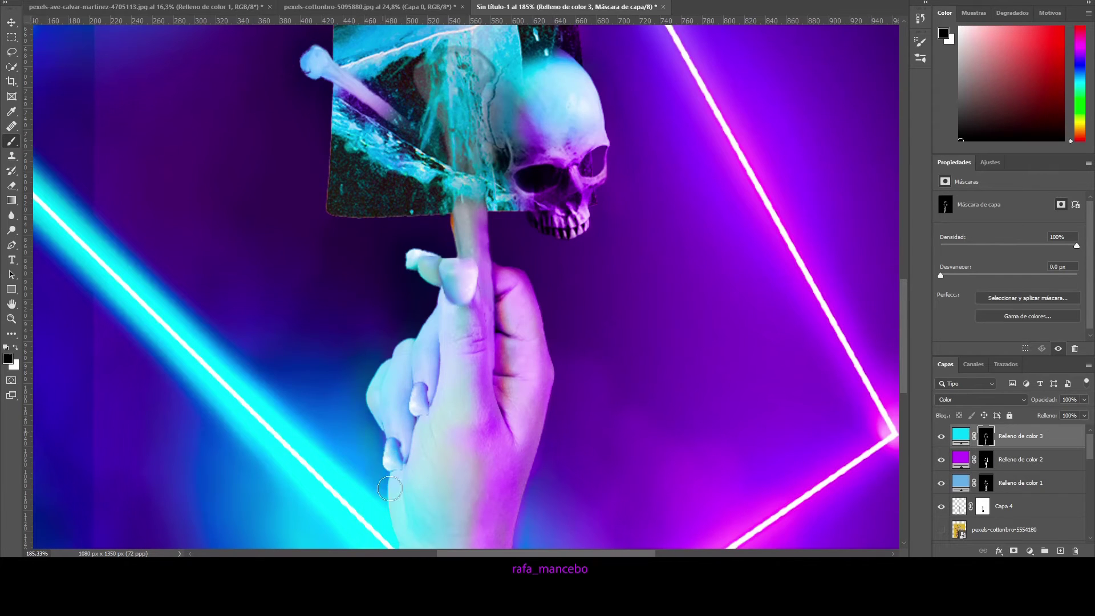
alt+scroll(393, 399, down, 3)
alt+scroll(425, 485, up, 3)
alt+scroll(456, 456, down, 4)
alt+scroll(501, 289, up, 2)
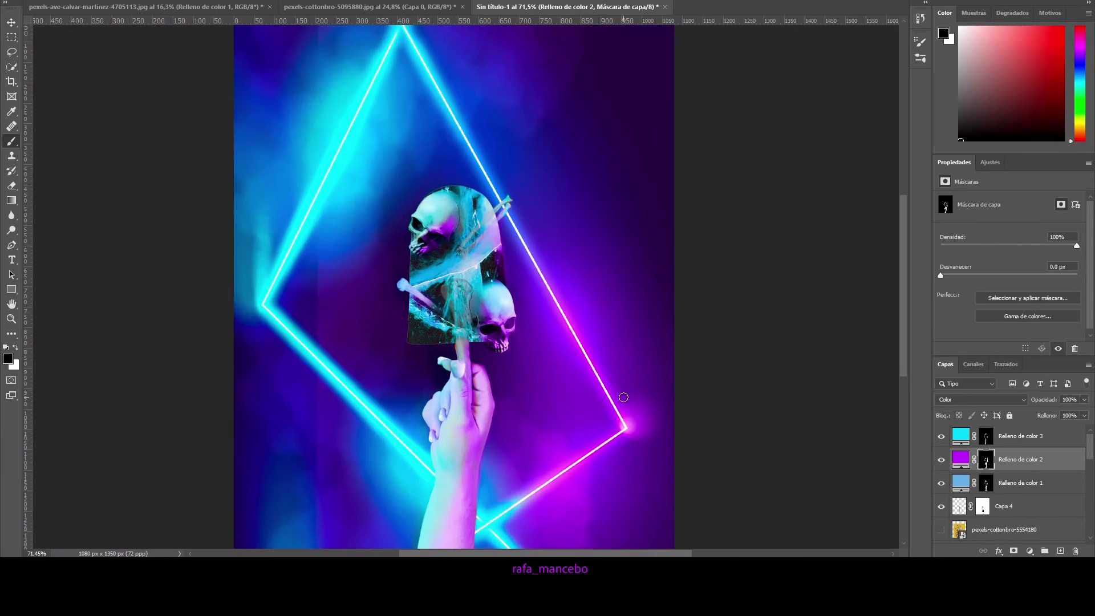
alt+scroll(582, 286, down, 1)
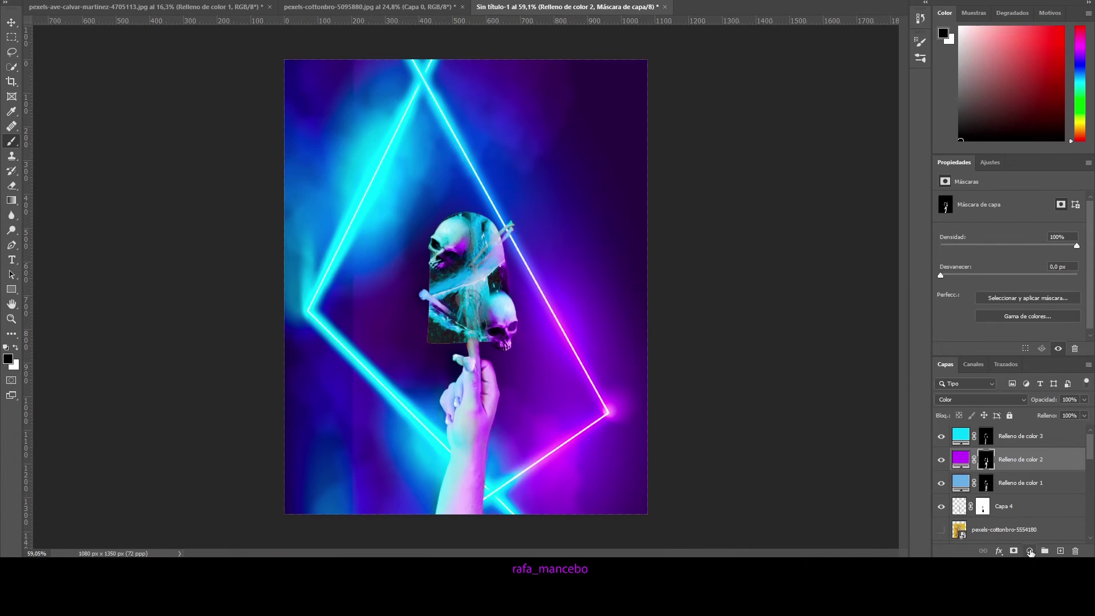
Add a white Solid Color fill with an inverted mask and paint soft white glows at the frame corners
click(1030, 552)
key(Return)
key(ctrl+i)
key(x)
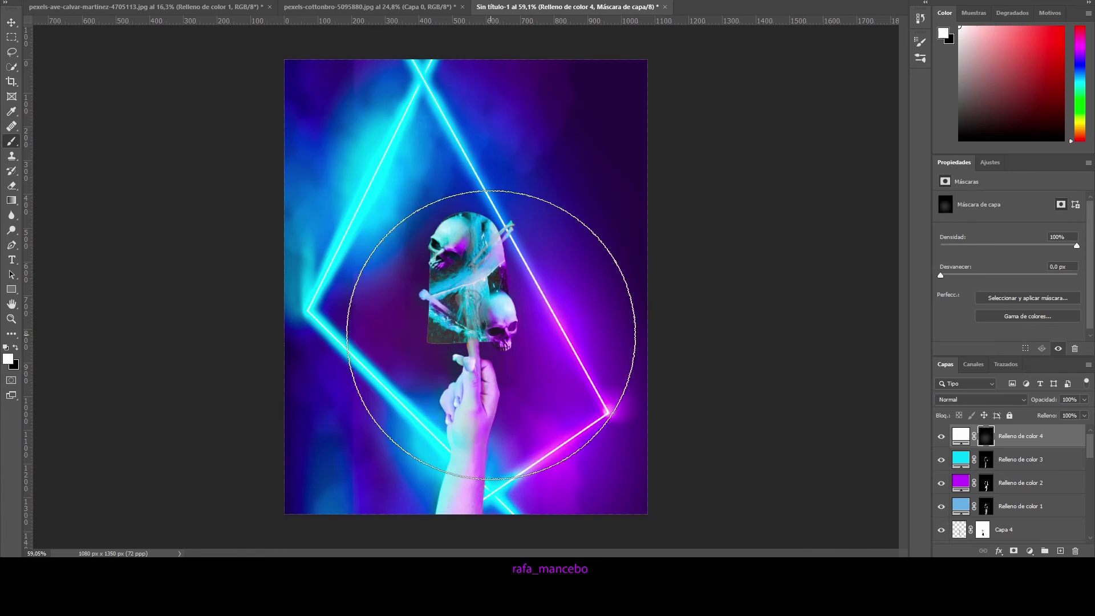
key(bracketleft)
key(bracketleft)
key(bracketleft)
alt+scroll(317, 172, down, 2)
alt+scroll(399, 286, up, 1)
click(596, 399)
click(325, 308)
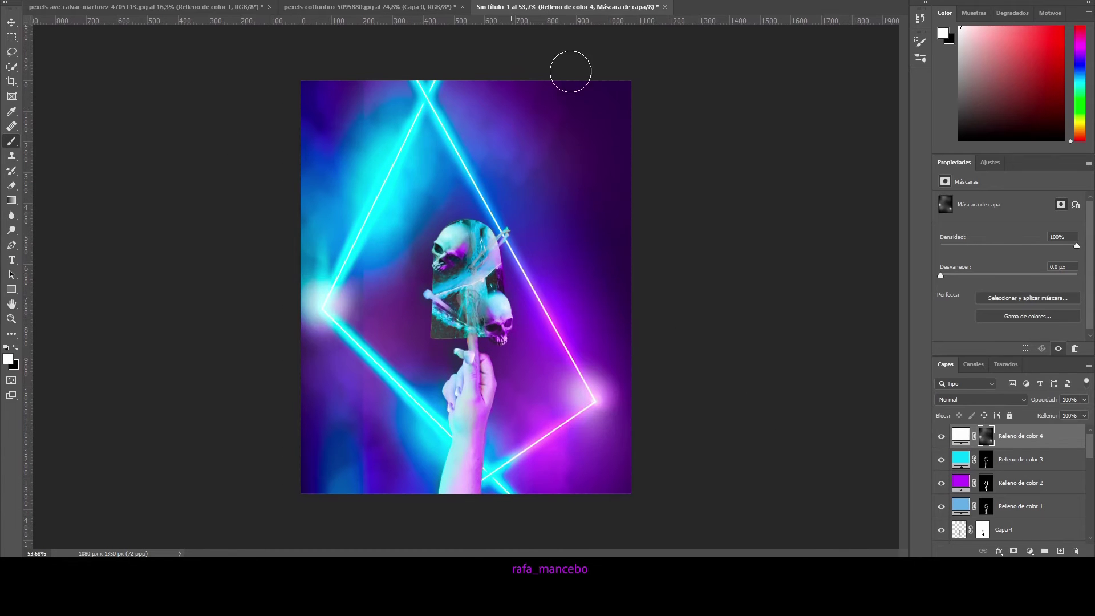
click(371, 365)
click(445, 97)
click(399, 399)
scroll(466, 287, up, 2)
Add an Exposure adjustment layer at -2.39 with its mask inverted to hide it
click(990, 162)
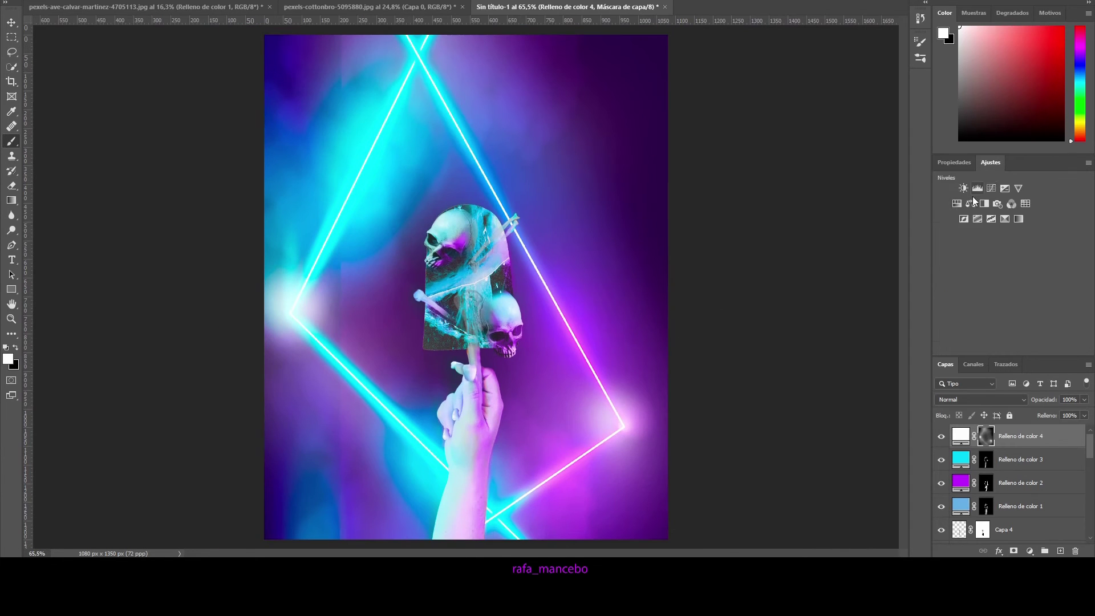
click(1007, 187)
drag(1009, 228, 984, 228)
key(ctrl+i)
Paint darkening shading onto the arm on the Exposición 1 mask
scroll(433, 350, up, 12)
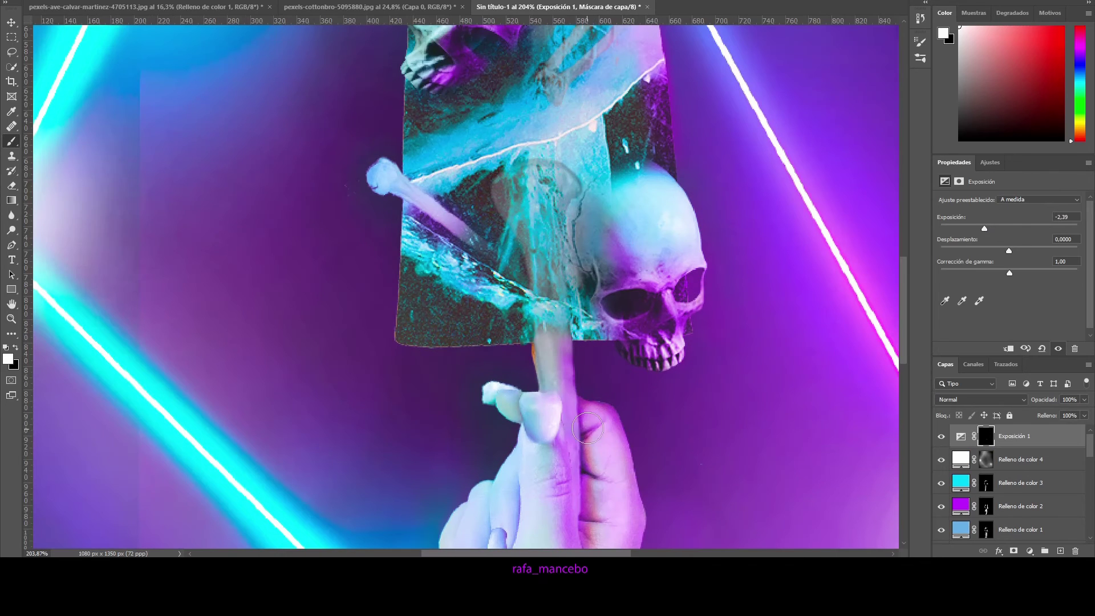
scroll(584, 503, down, 5)
scroll(495, 397, up, 5)
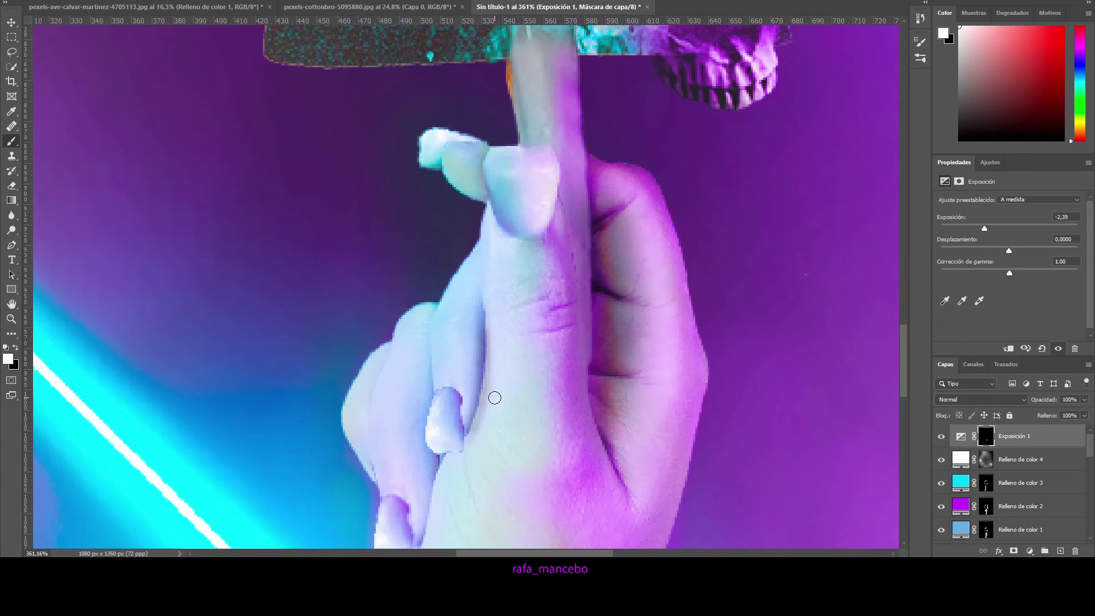
key(x)
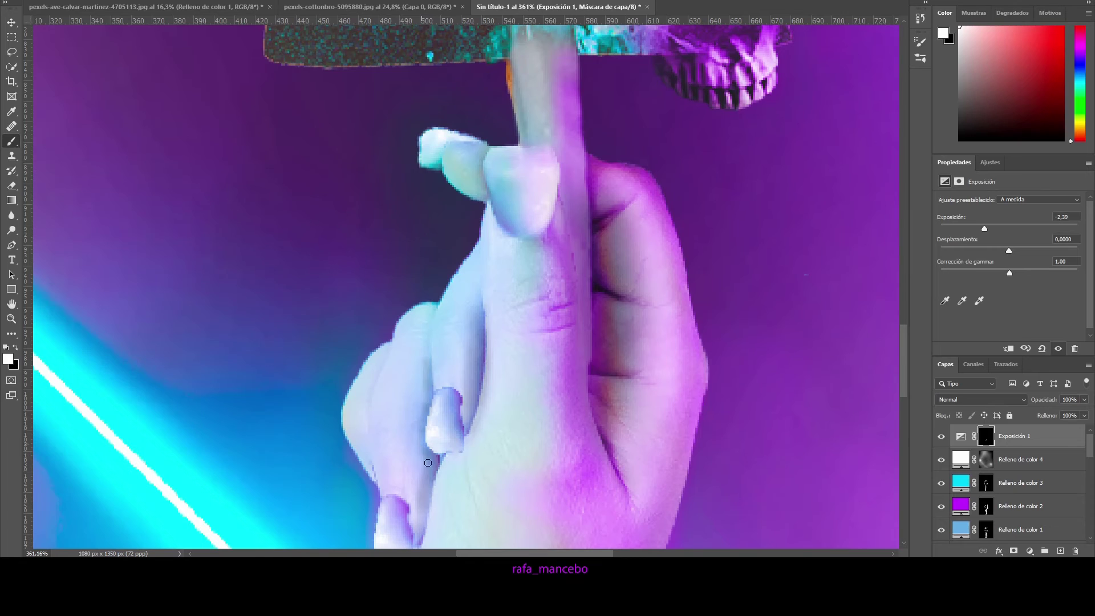
key(x)
scroll(414, 449, up, 1)
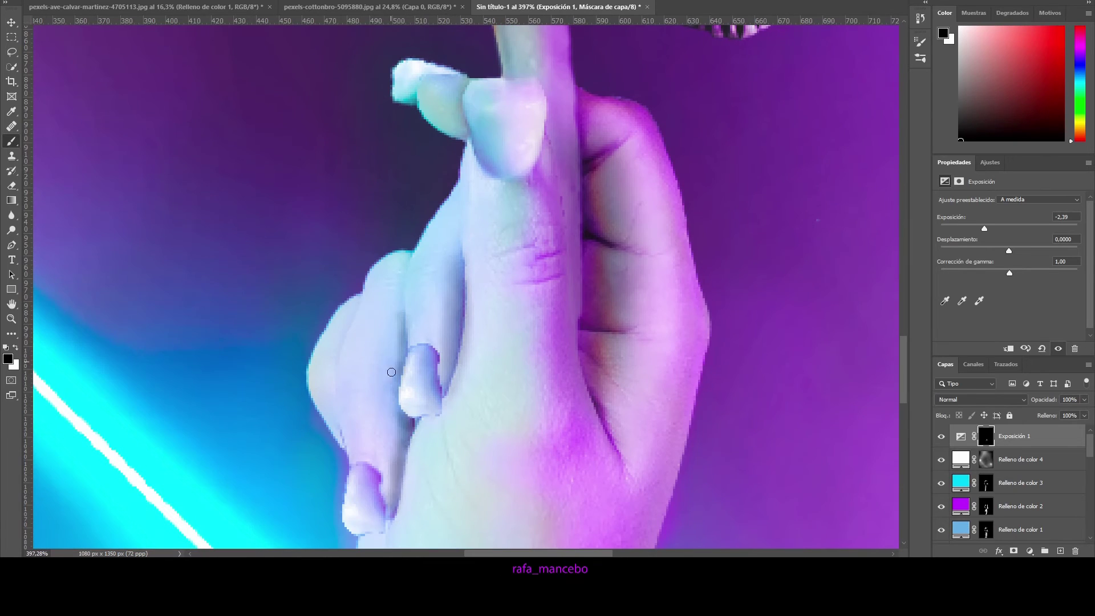
scroll(391, 372, down, 2)
key(x)
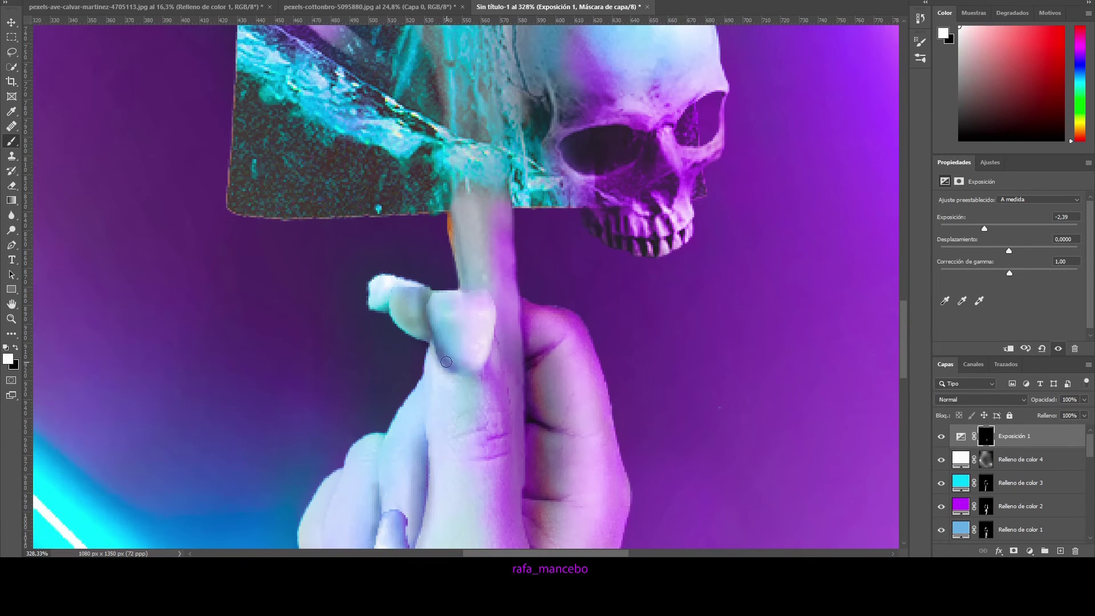
scroll(426, 328, down, 4)
key(x)
scroll(490, 403, up, 1)
scroll(489, 403, down, 3)
key(x)
mouse_move(439, 502)
mouse_down()
mouse_move(448, 371)
mouse_move(453, 484)
mouse_move(460, 446)
mouse_up()
key(x)
Darken the eye sockets of the lower and upper skulls on the Exposición 1 mask
scroll(460, 446, down, 5)
key(alt+bracketleft)
key(alt+bracketleft)
scroll(460, 449, up, 2)
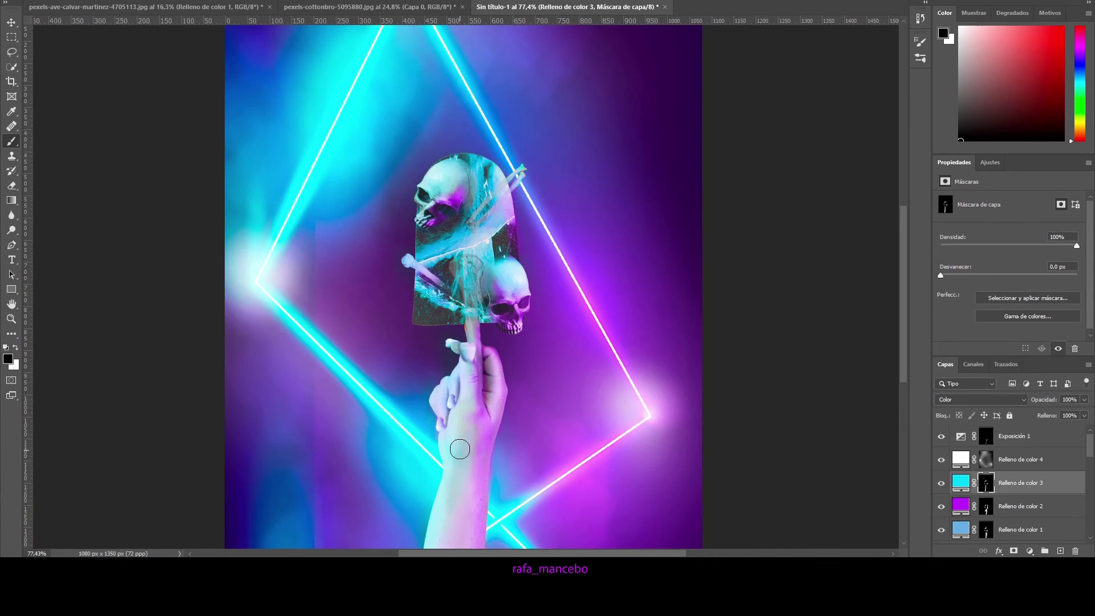
key(x)
key(alt+bracketright)
key(alt+bracketright)
scroll(468, 447, down, 2)
scroll(501, 342, up, 5)
drag(486, 342, 482, 349)
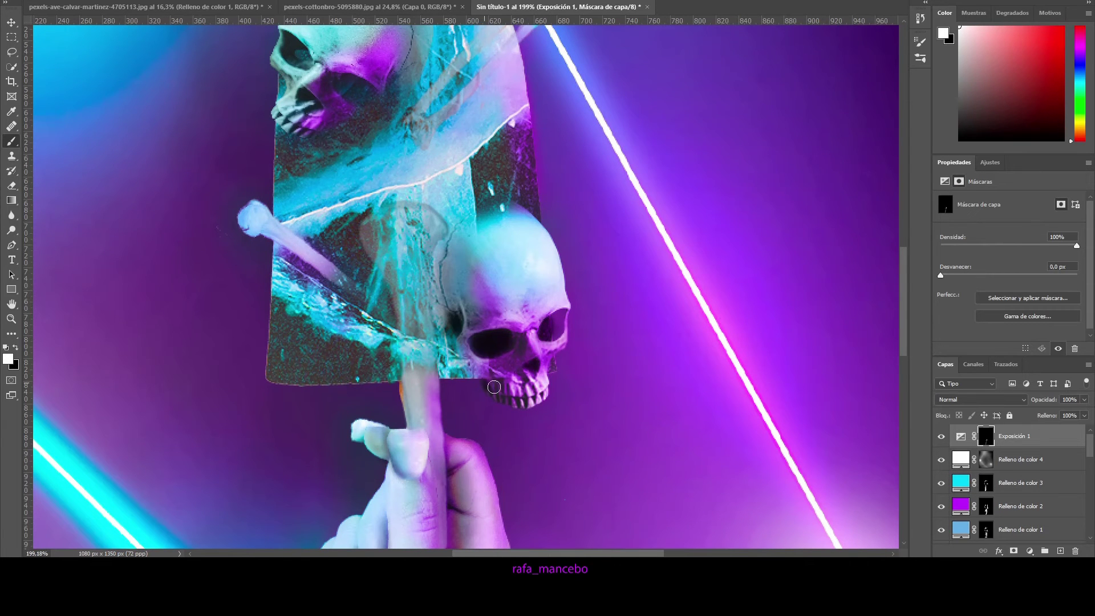
scroll(354, 257, up, 1)
mouse_move(411, 228)
mouse_down()
mouse_move(439, 251)
mouse_move(342, 194)
mouse_move(353, 255)
mouse_up()
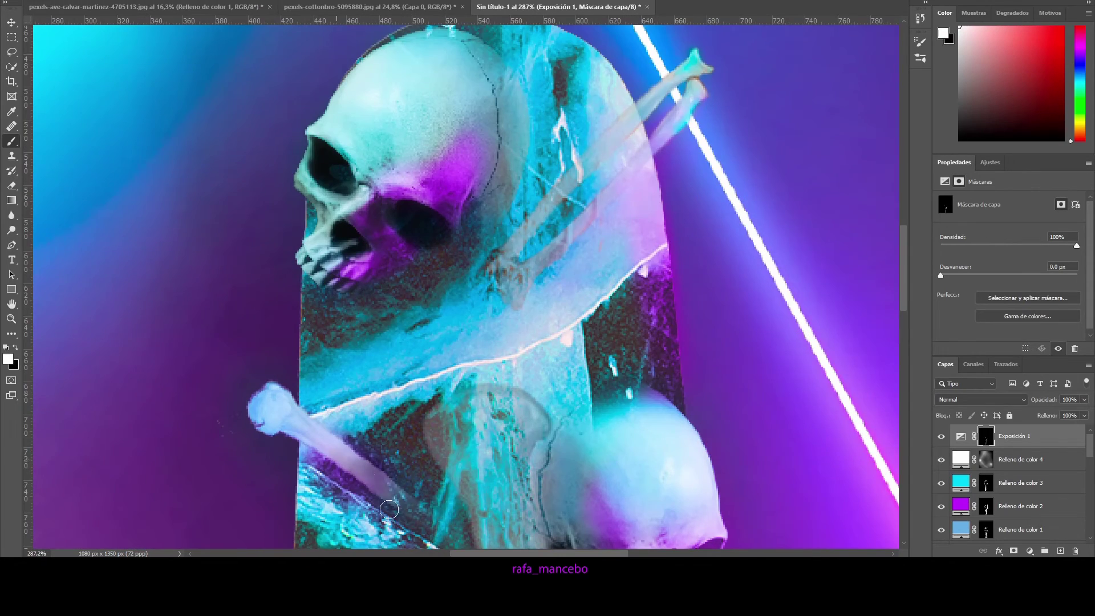
Set black as the painting colour and select the Helado layer's mask
key(x)
scroll(501, 227, down, 3)
scroll(532, 244, down, 2)
scroll(543, 264, down, 1)
scroll(543, 264, up, 10)
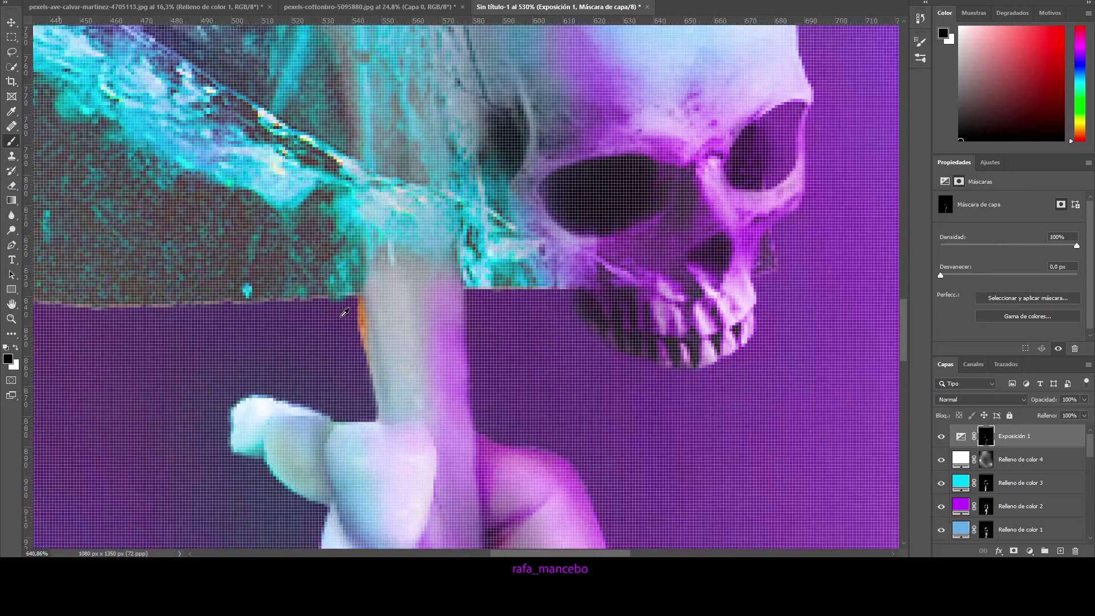
click(982, 463)
Paint black on the Helado mask to hide the orange fringe where the stick meets the popsicle
drag(365, 327, 379, 399)
scroll(538, 375, down, 4)
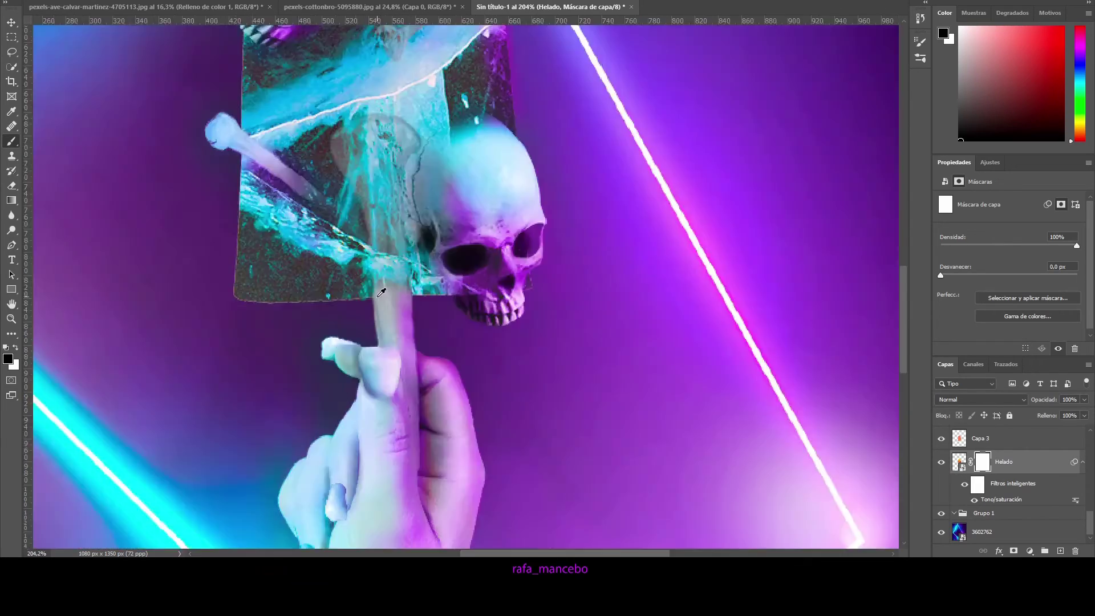
scroll(537, 375, down, 4)
scroll(538, 375, up, 4)
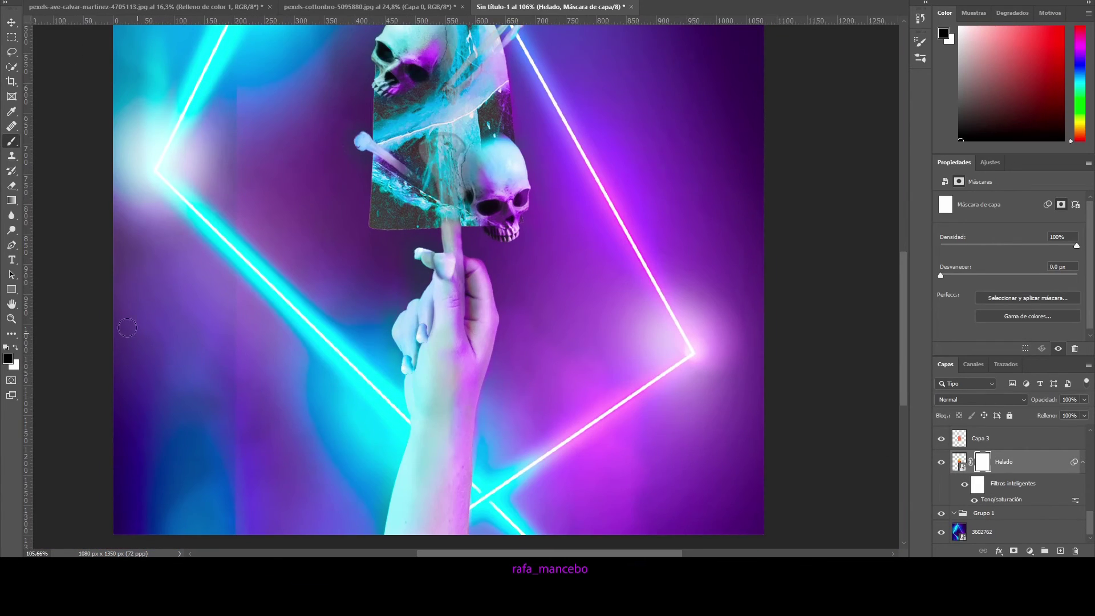
scroll(533, 273, up, 3)
scroll(542, 331, up, 5)
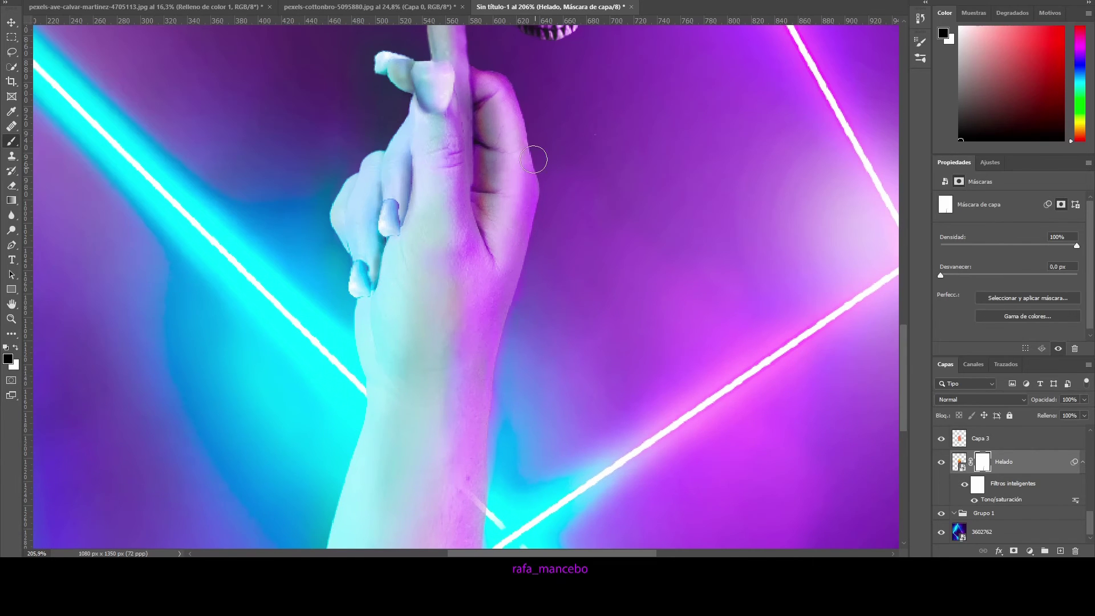
scroll(533, 139, up, 5)
scroll(557, 208, left, 2)
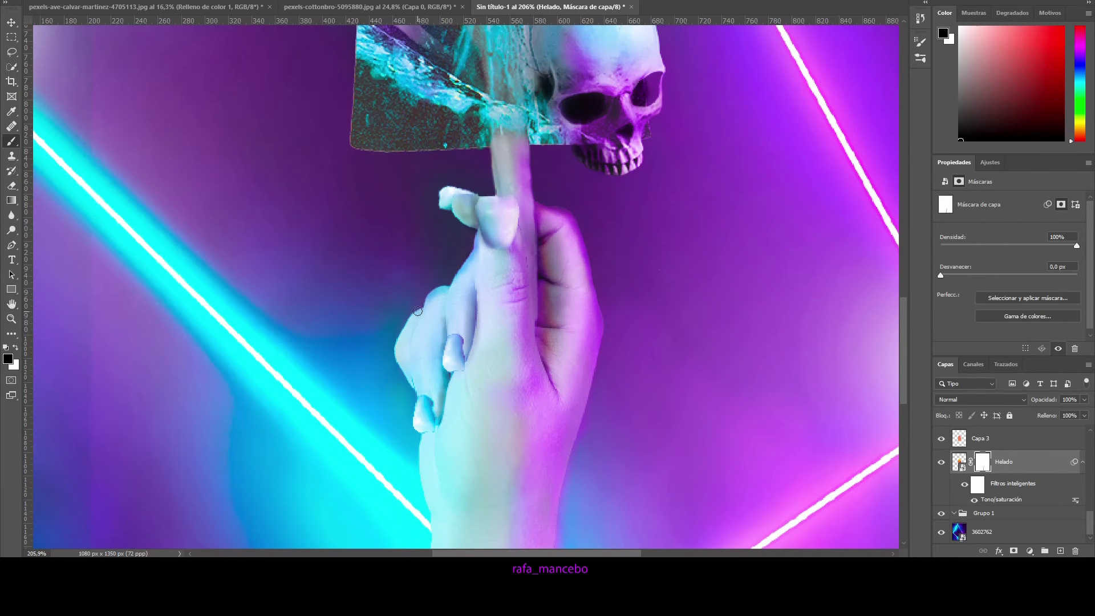
Touch up the Helado mask along the arm and lasso-select the arm's edge
drag(467, 364, 492, 269)
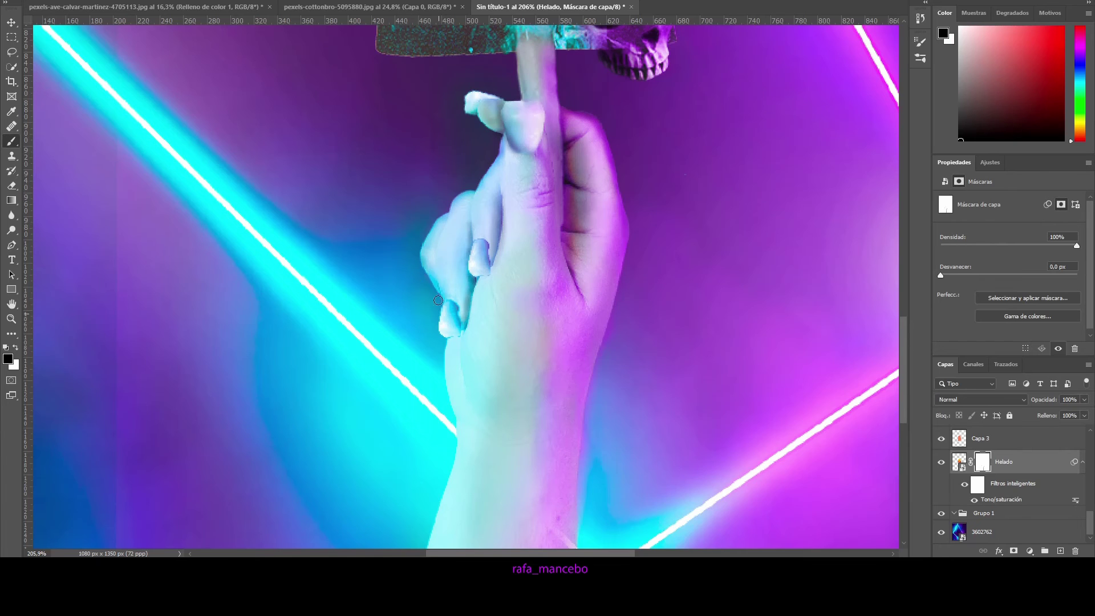
scroll(438, 300, down, 3)
scroll(374, 301, up, 4)
scroll(391, 397, down, 8)
scroll(390, 397, left, 2)
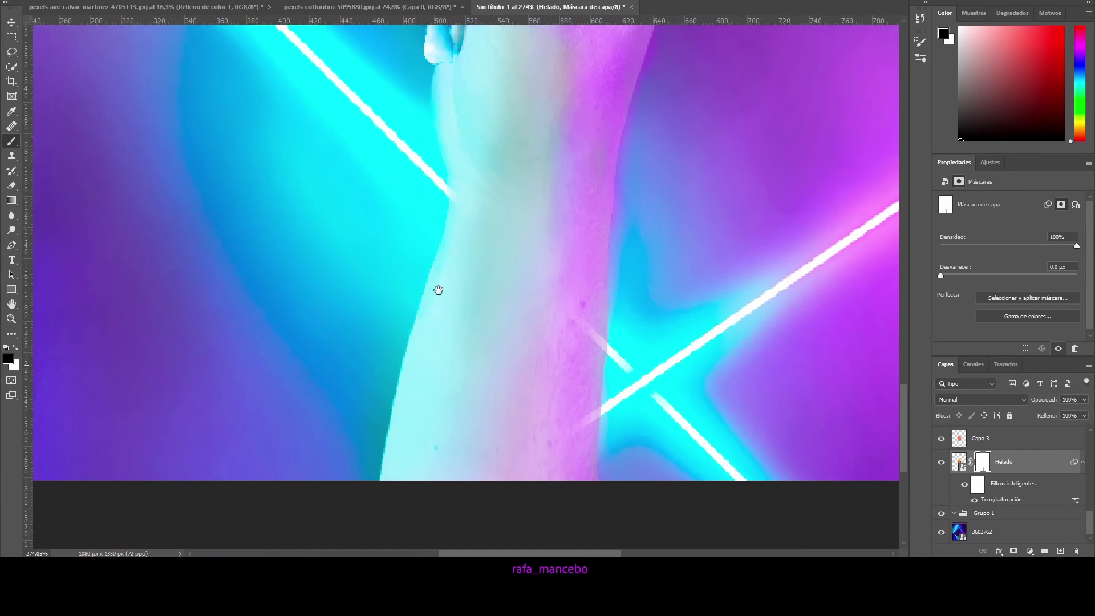
scroll(399, 416, down, 4)
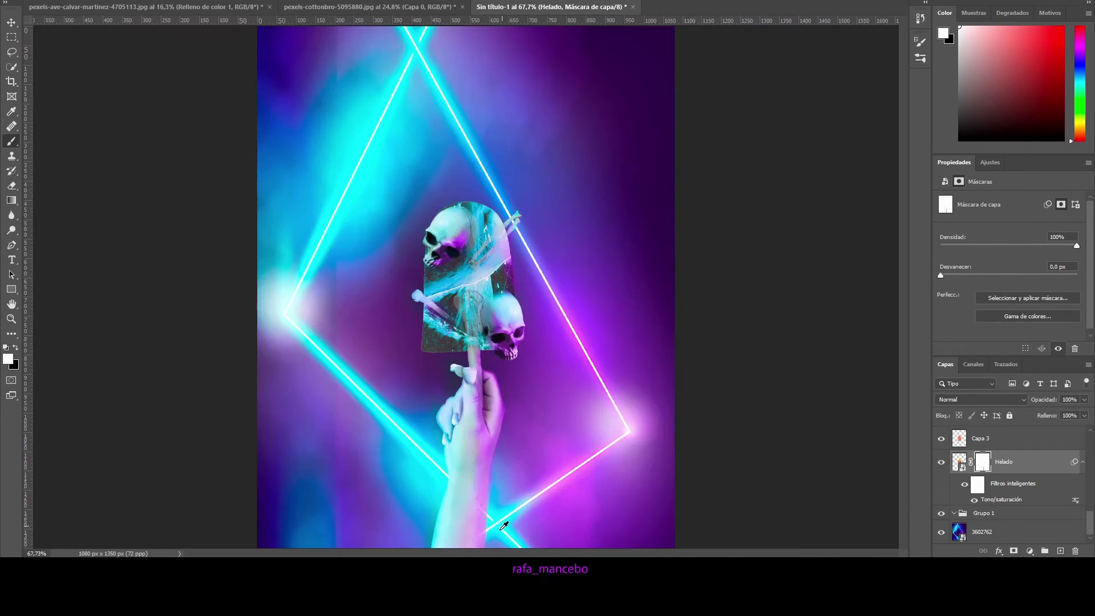
scroll(481, 488, up, 3)
scroll(480, 532, up, 3)
scroll(502, 487, up, 2)
key(l)
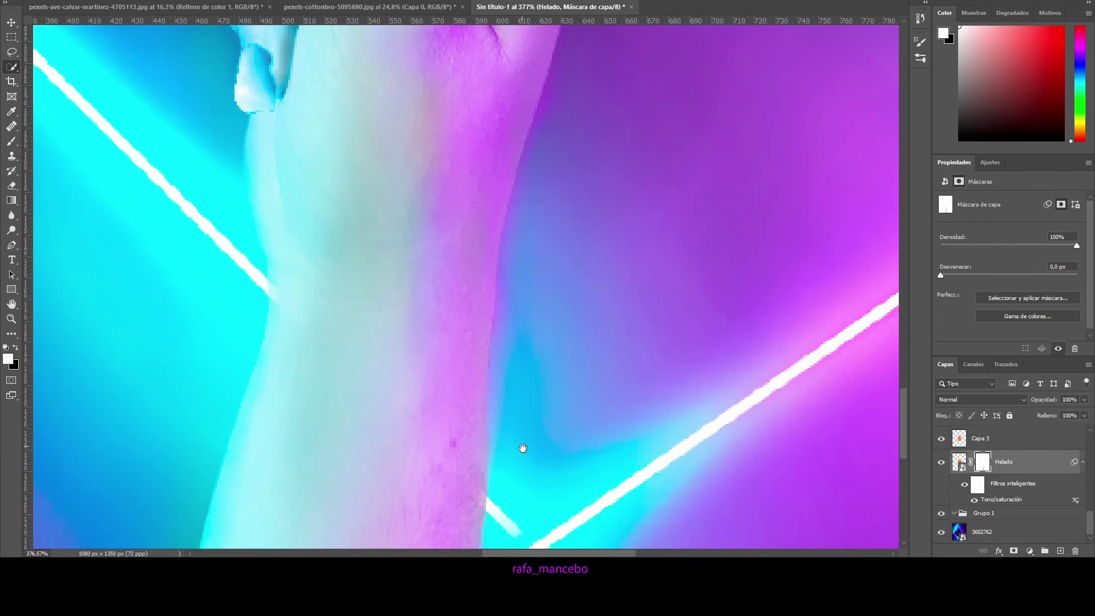
drag(507, 246, 495, 375)
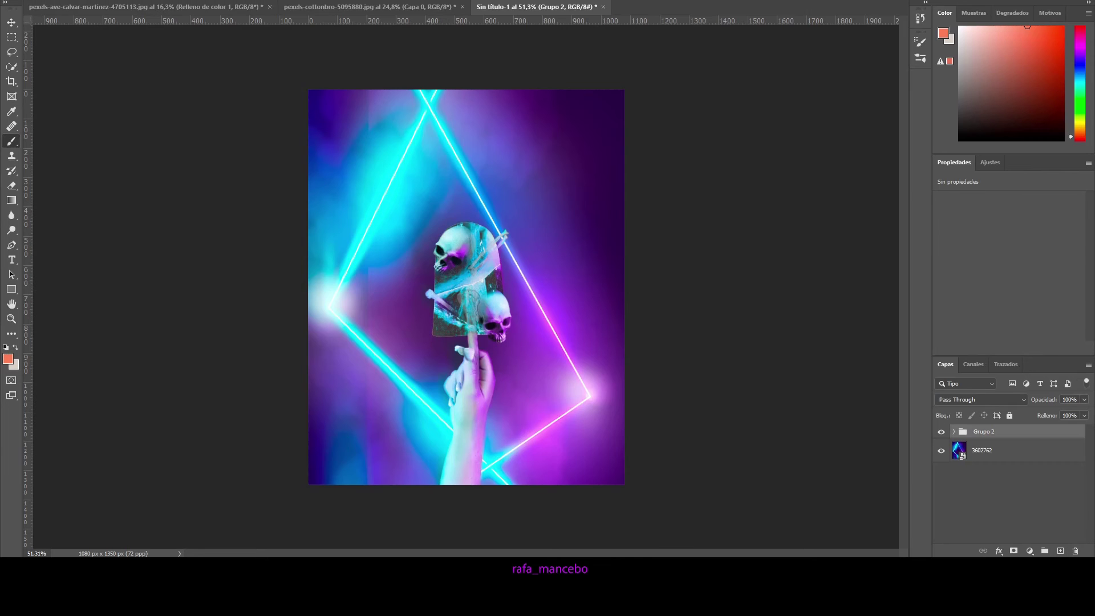
key(ctrl+t)
Scale Grupo 2 up slightly, apply it, and deselect layers to view the finished collage
drag(623, 90, 726, 105)
key(Return)
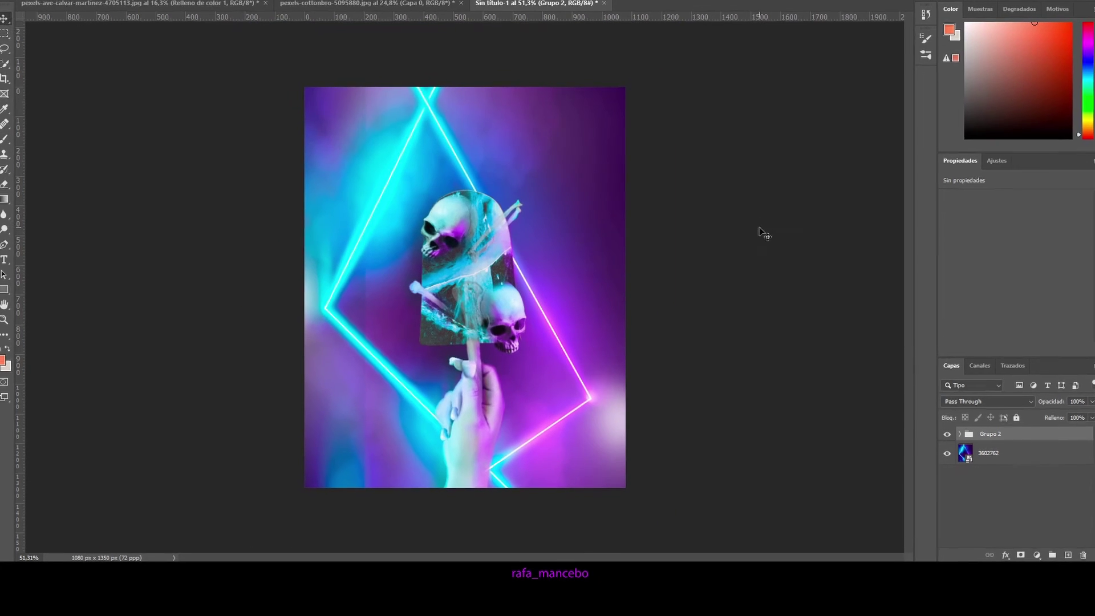
click(764, 251)
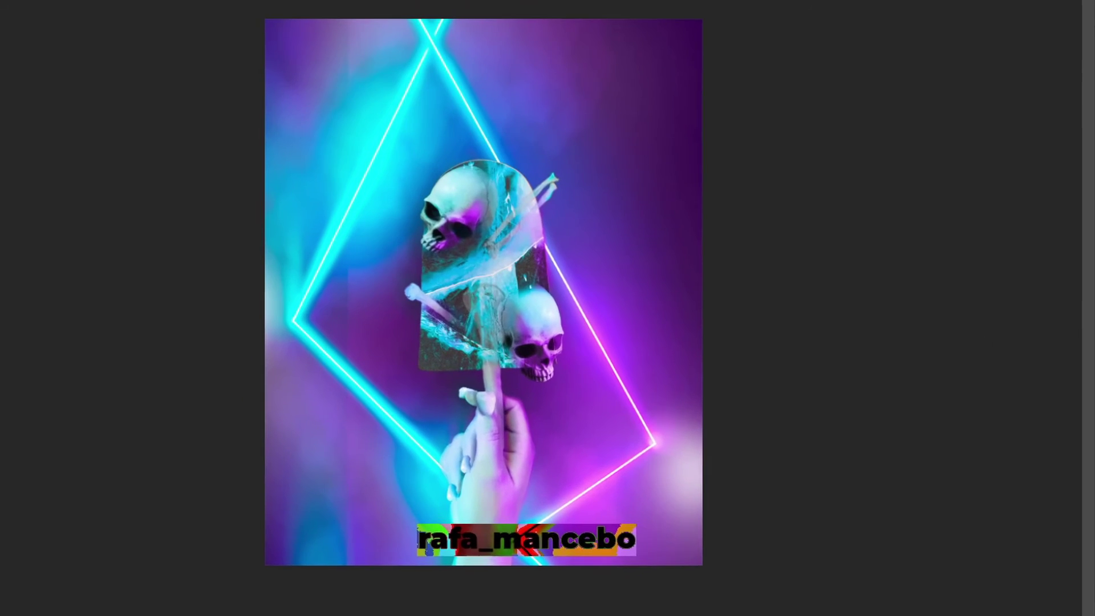
drag(525, 539, 317, 551)
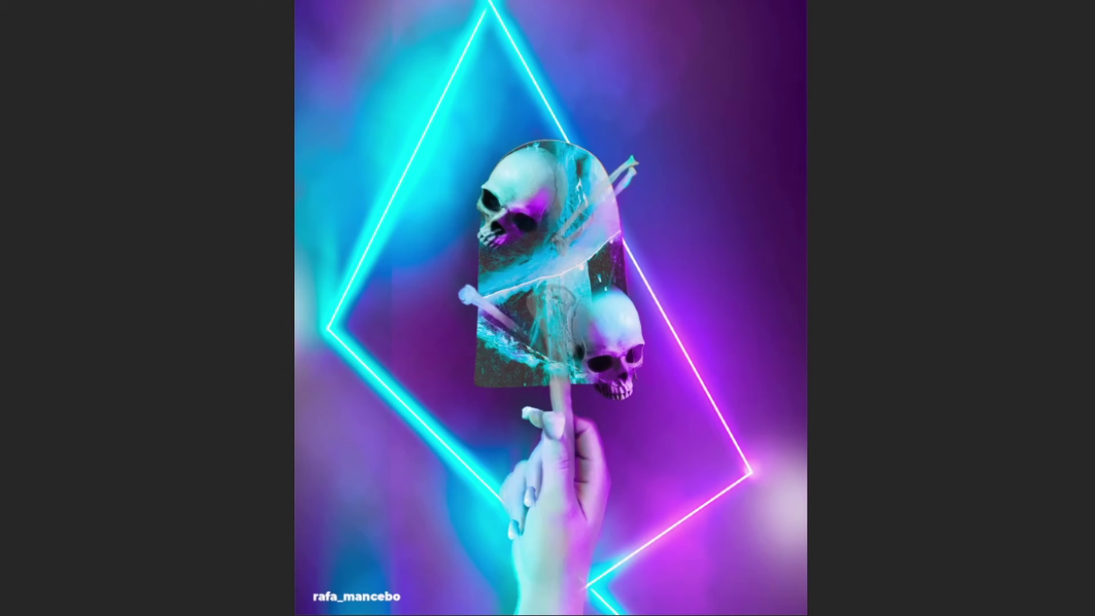